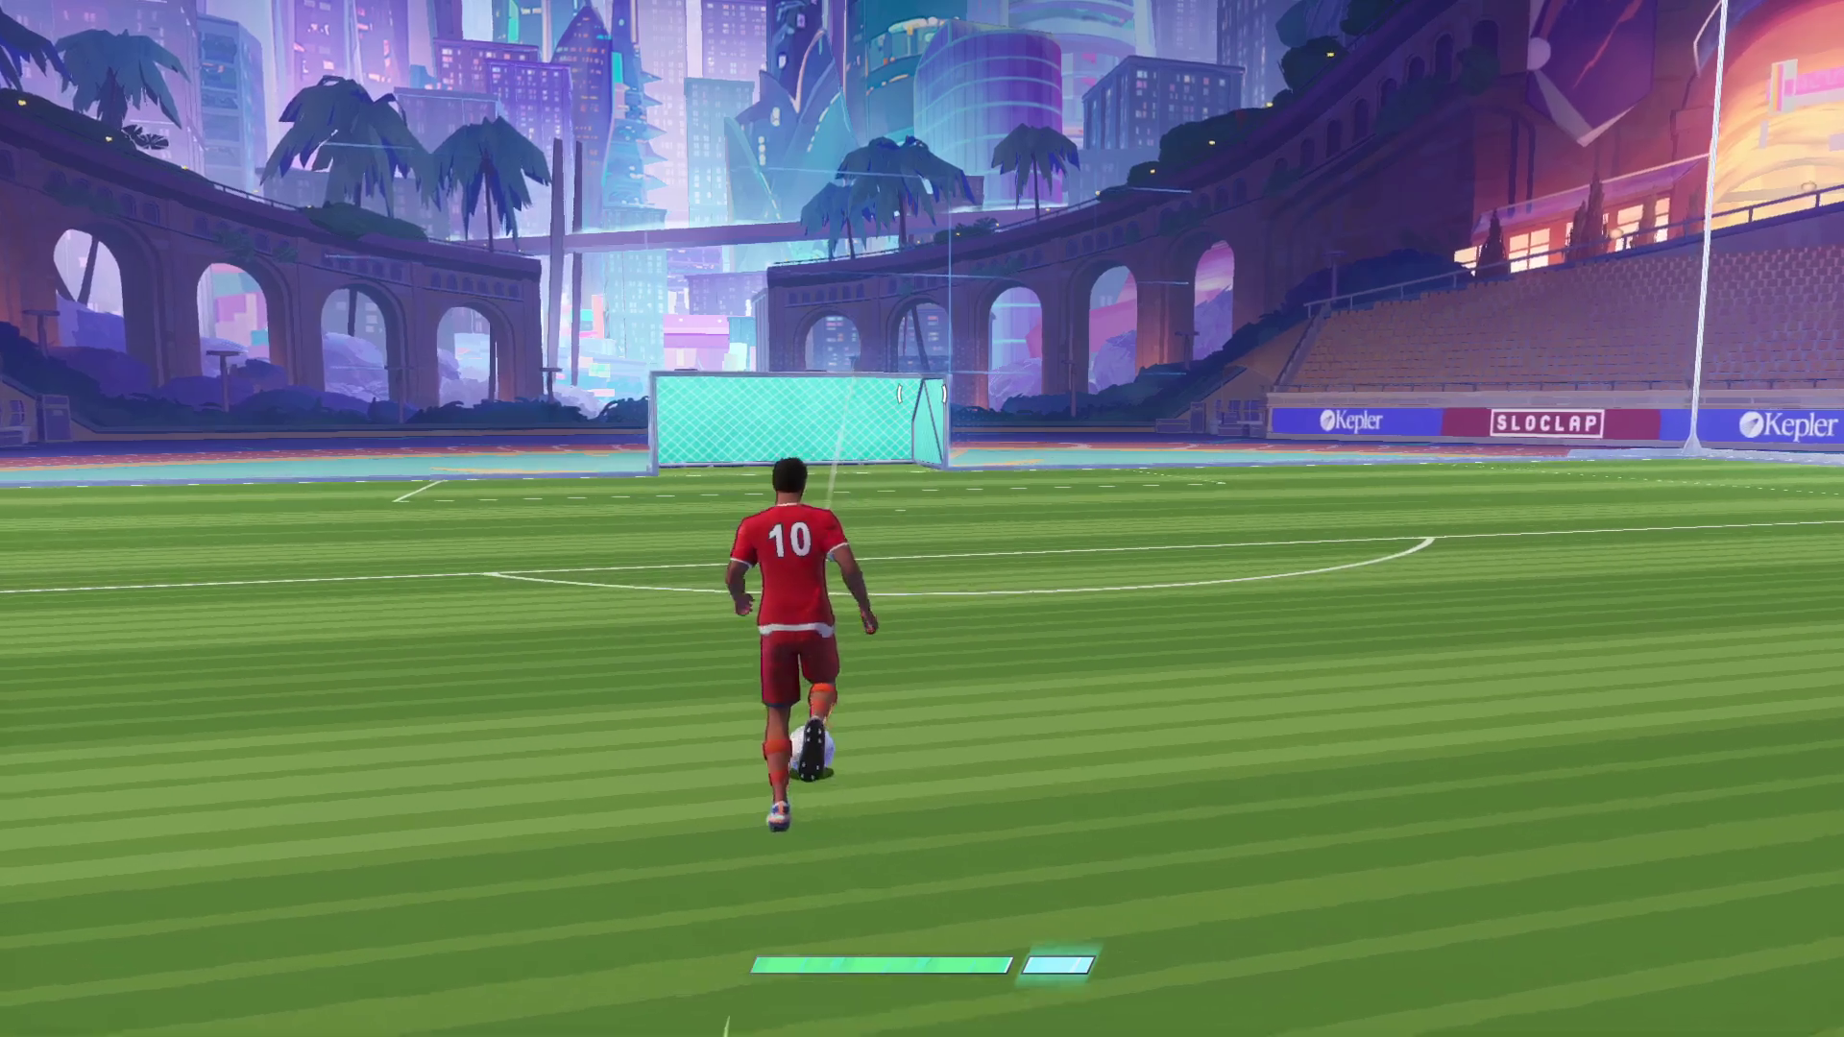
Shoot and recall the ball in practice, then exit to Rematch's Steam library page
{"action": "middle_click", "coordinate": [922, 518]}
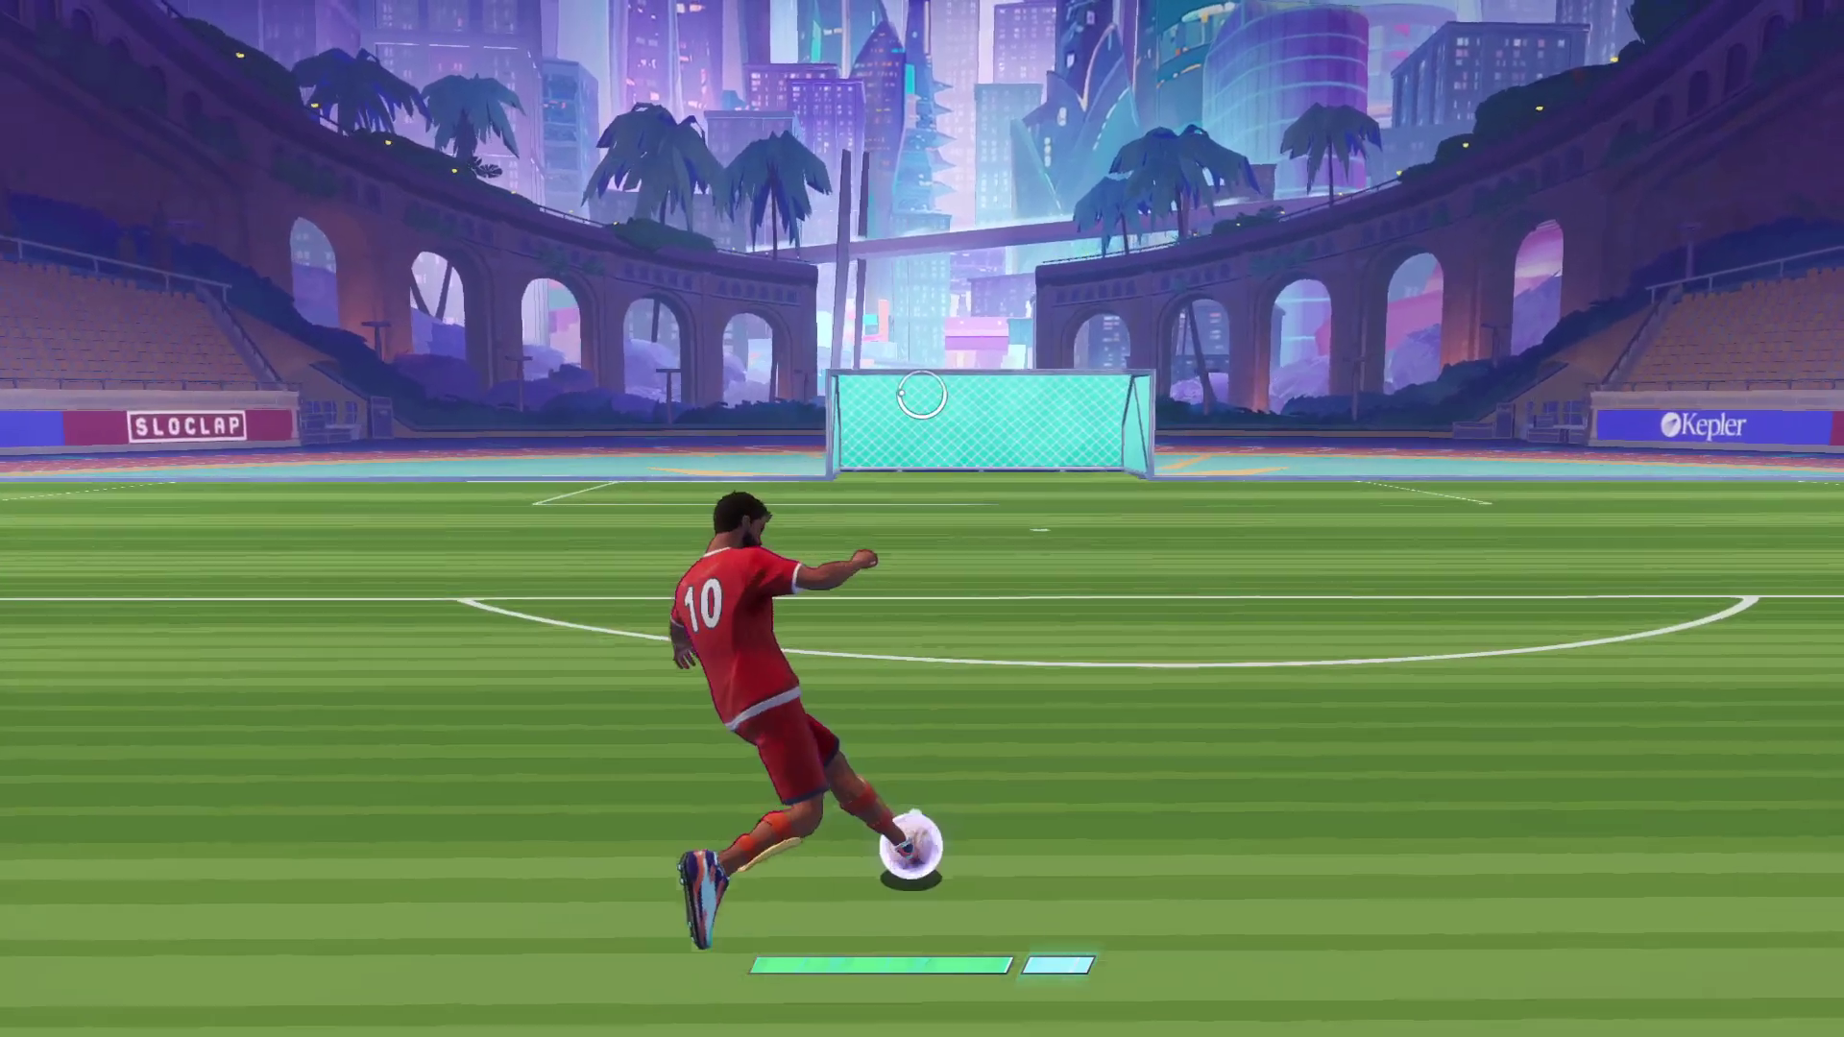
{"action": "left_click", "coordinate": [922, 518]}
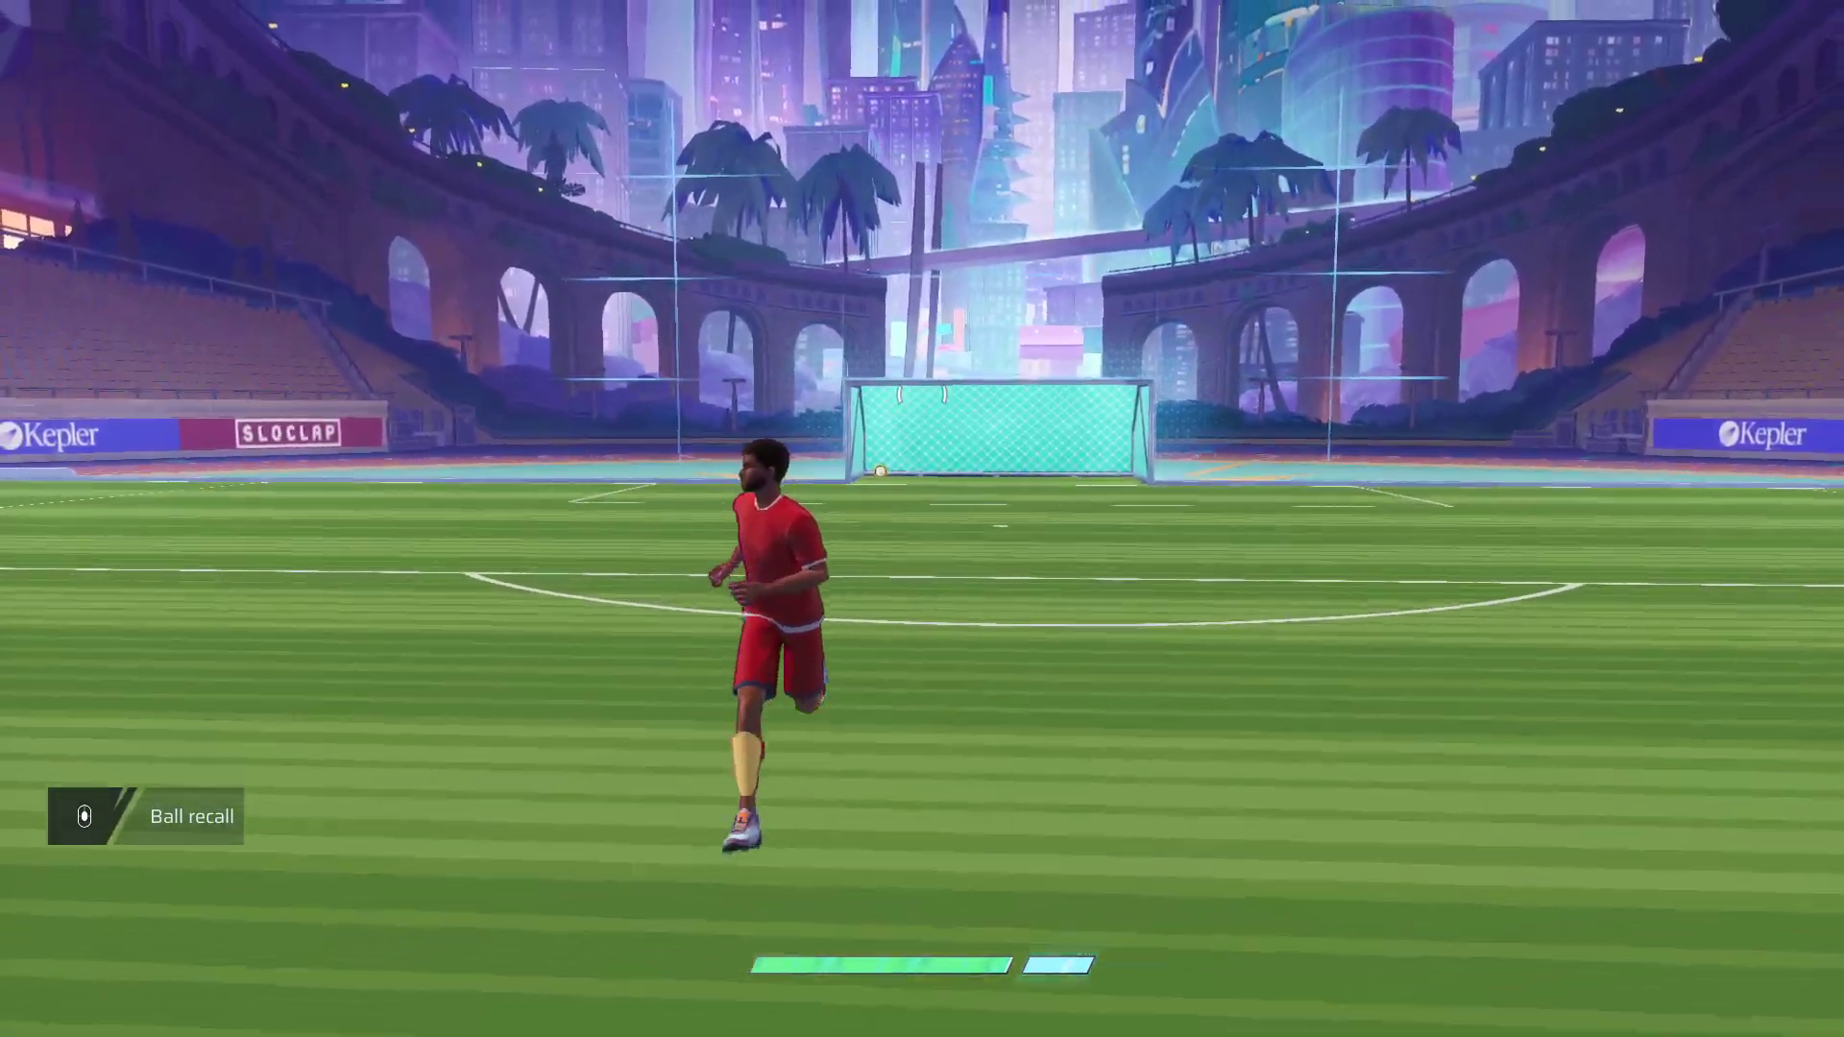
{"action": "middle_click", "coordinate": [922, 518]}
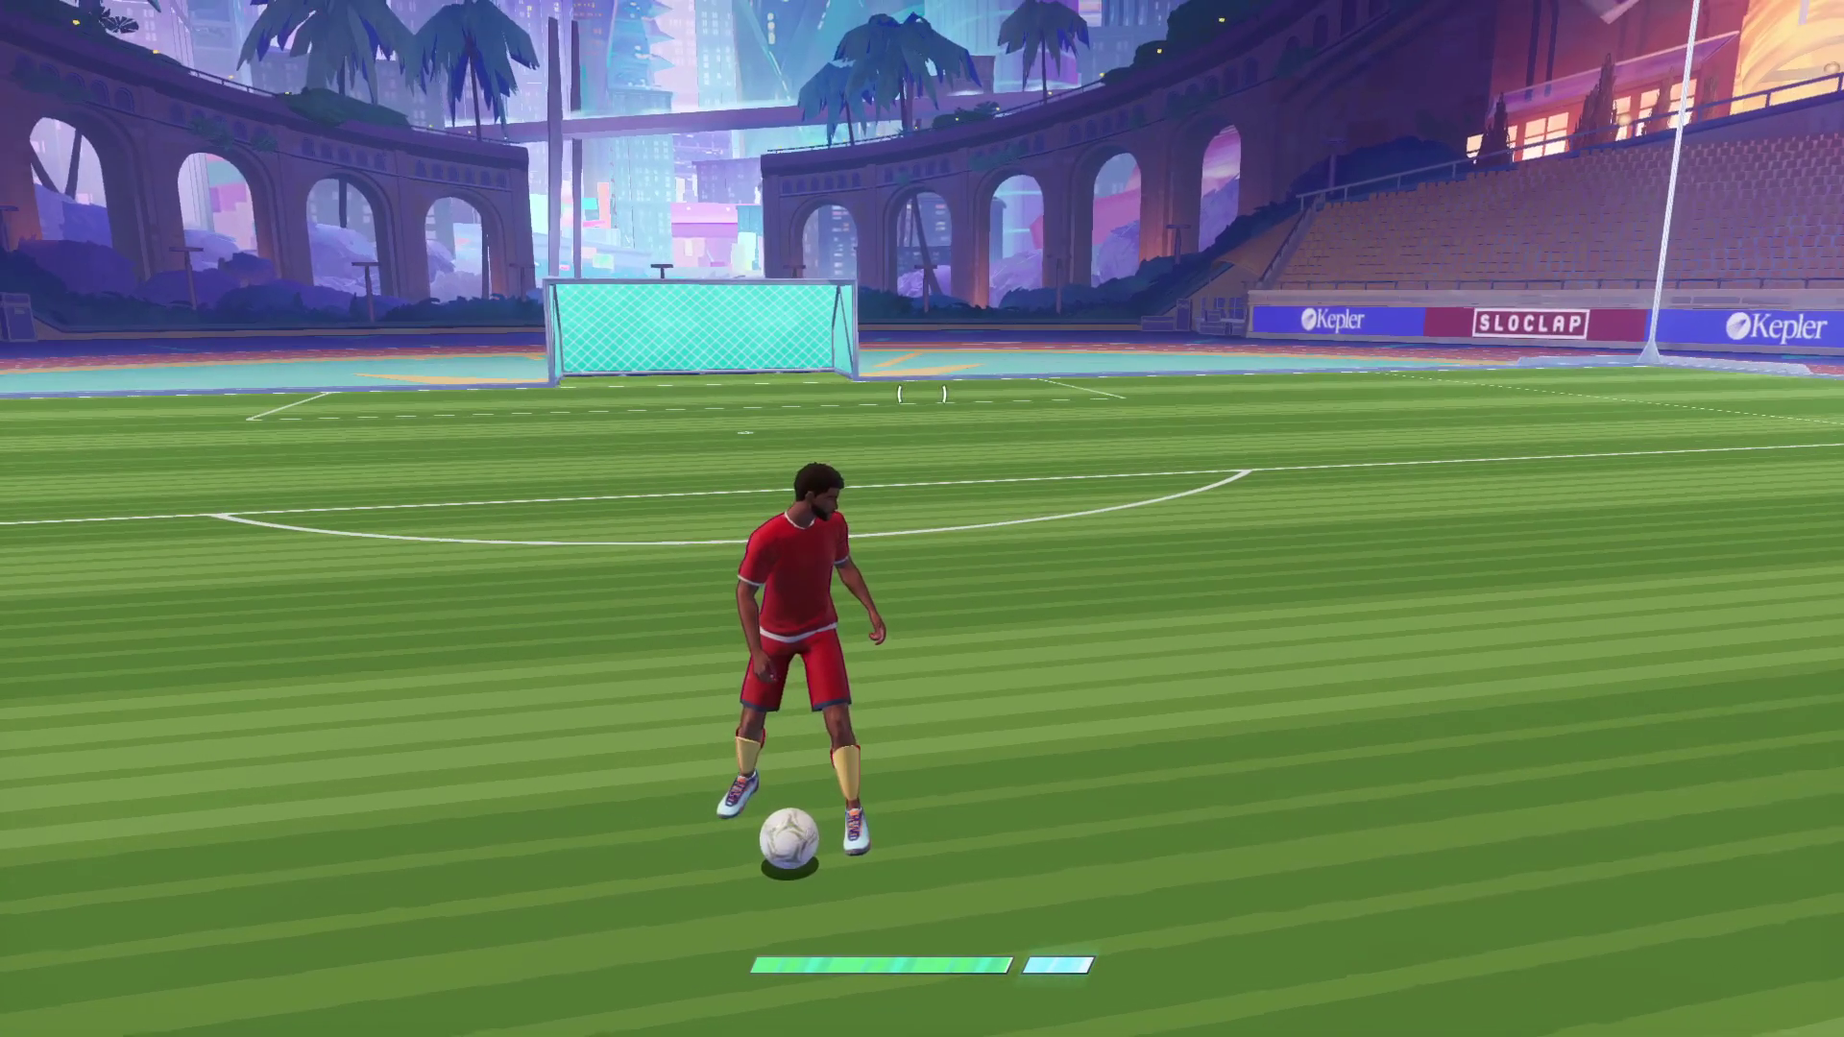
{"action": "key", "text": "alt+Tab"}
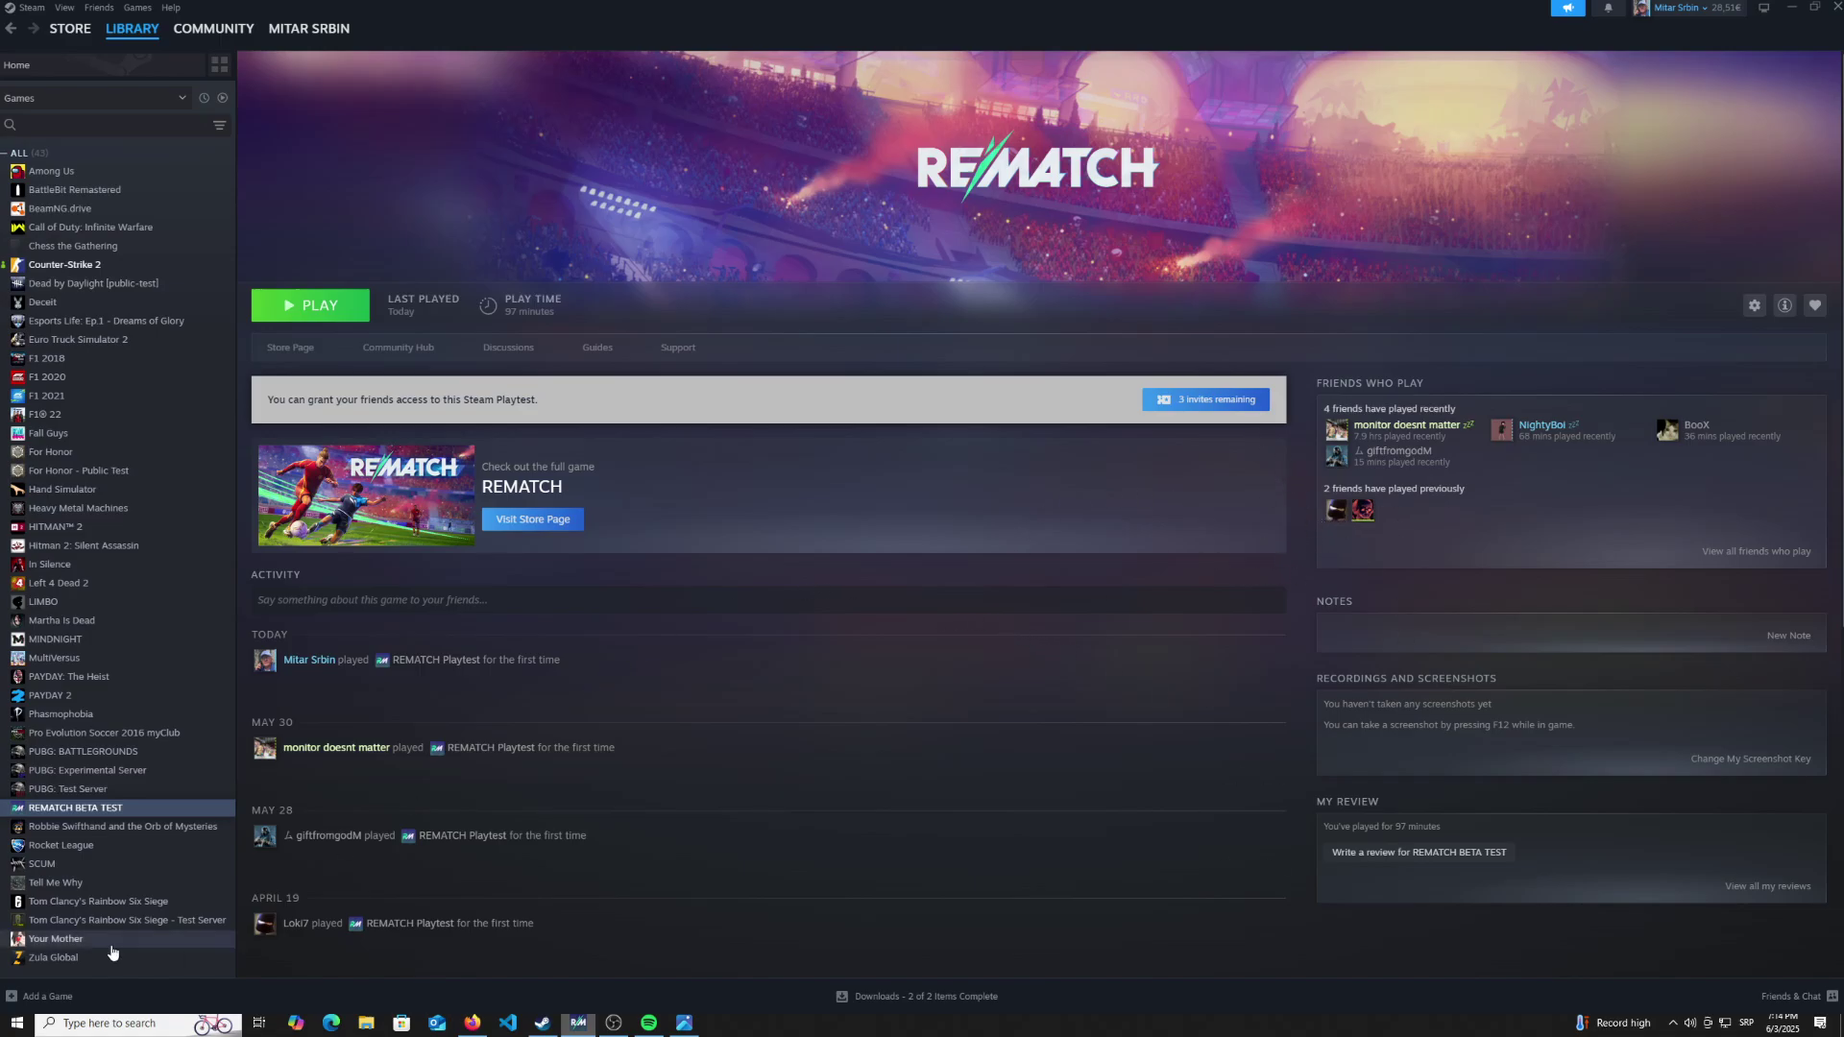
Find Run through Windows search and run %temp% to open the Temp folder
{"action": "left_click", "coordinate": [18, 1023]}
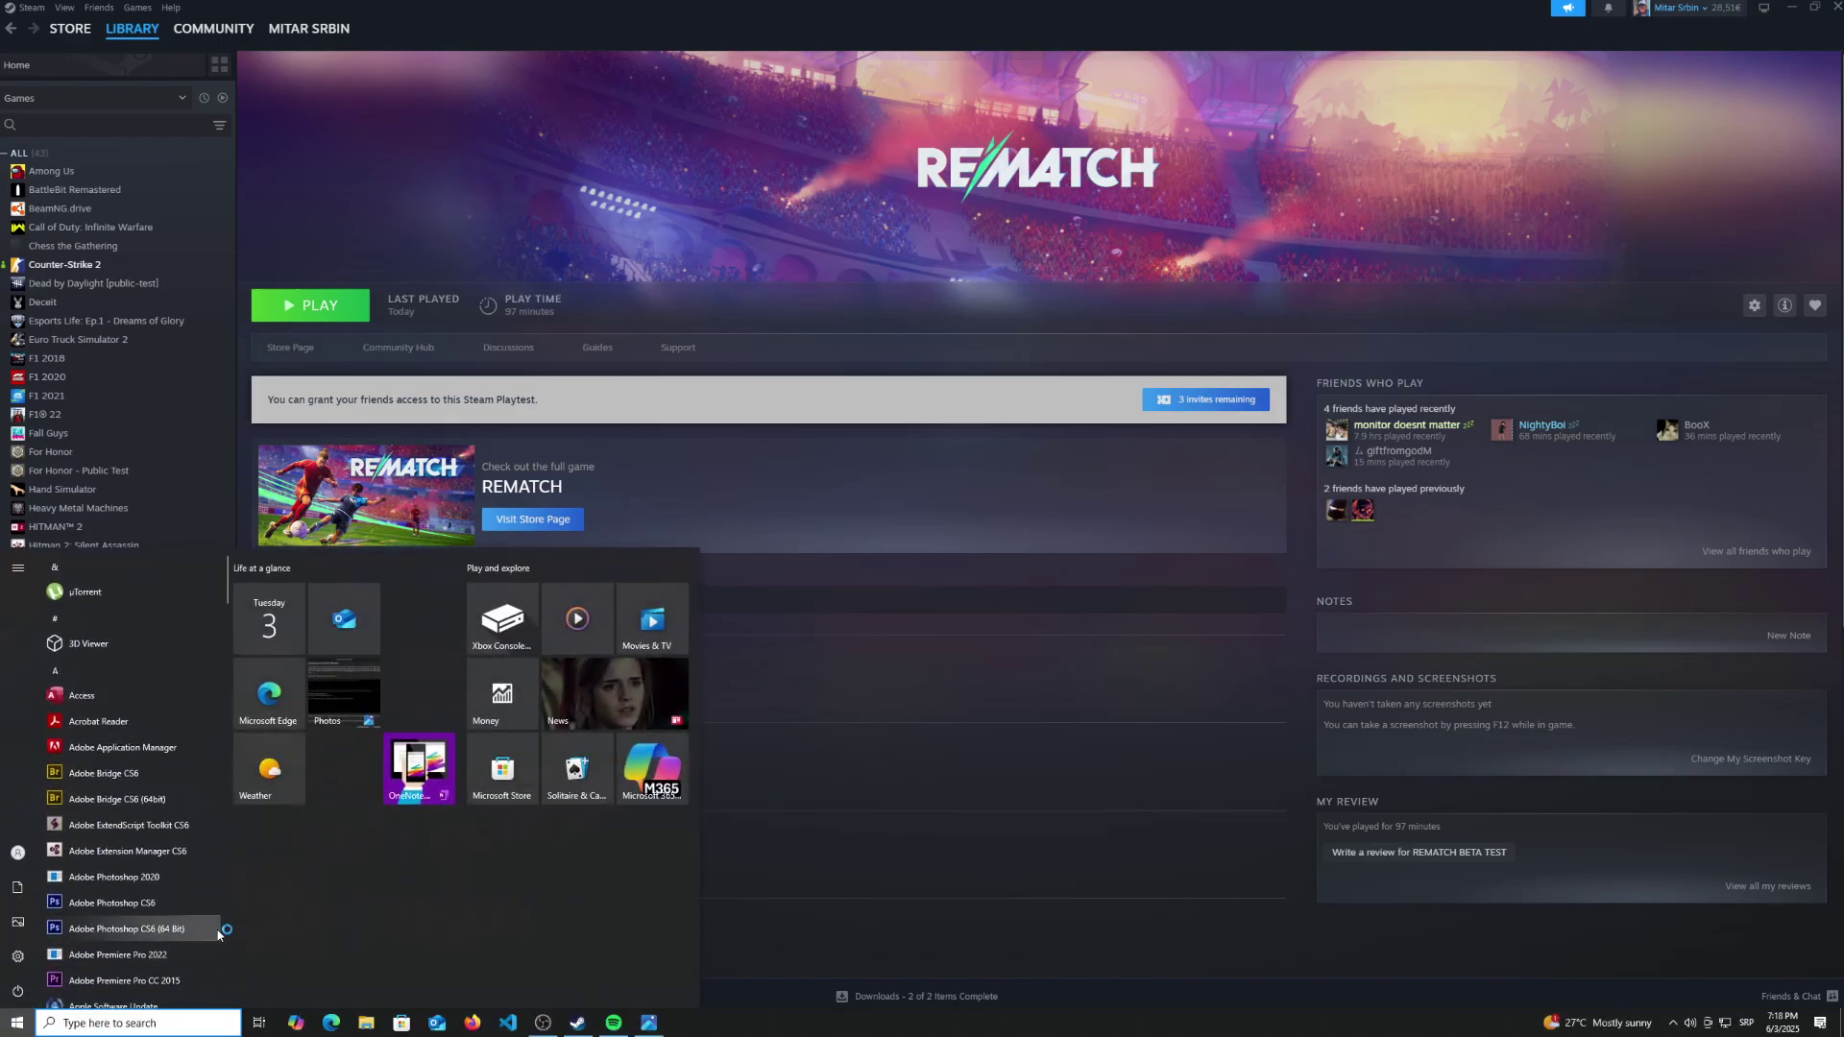
{"action": "type", "text": "run"}
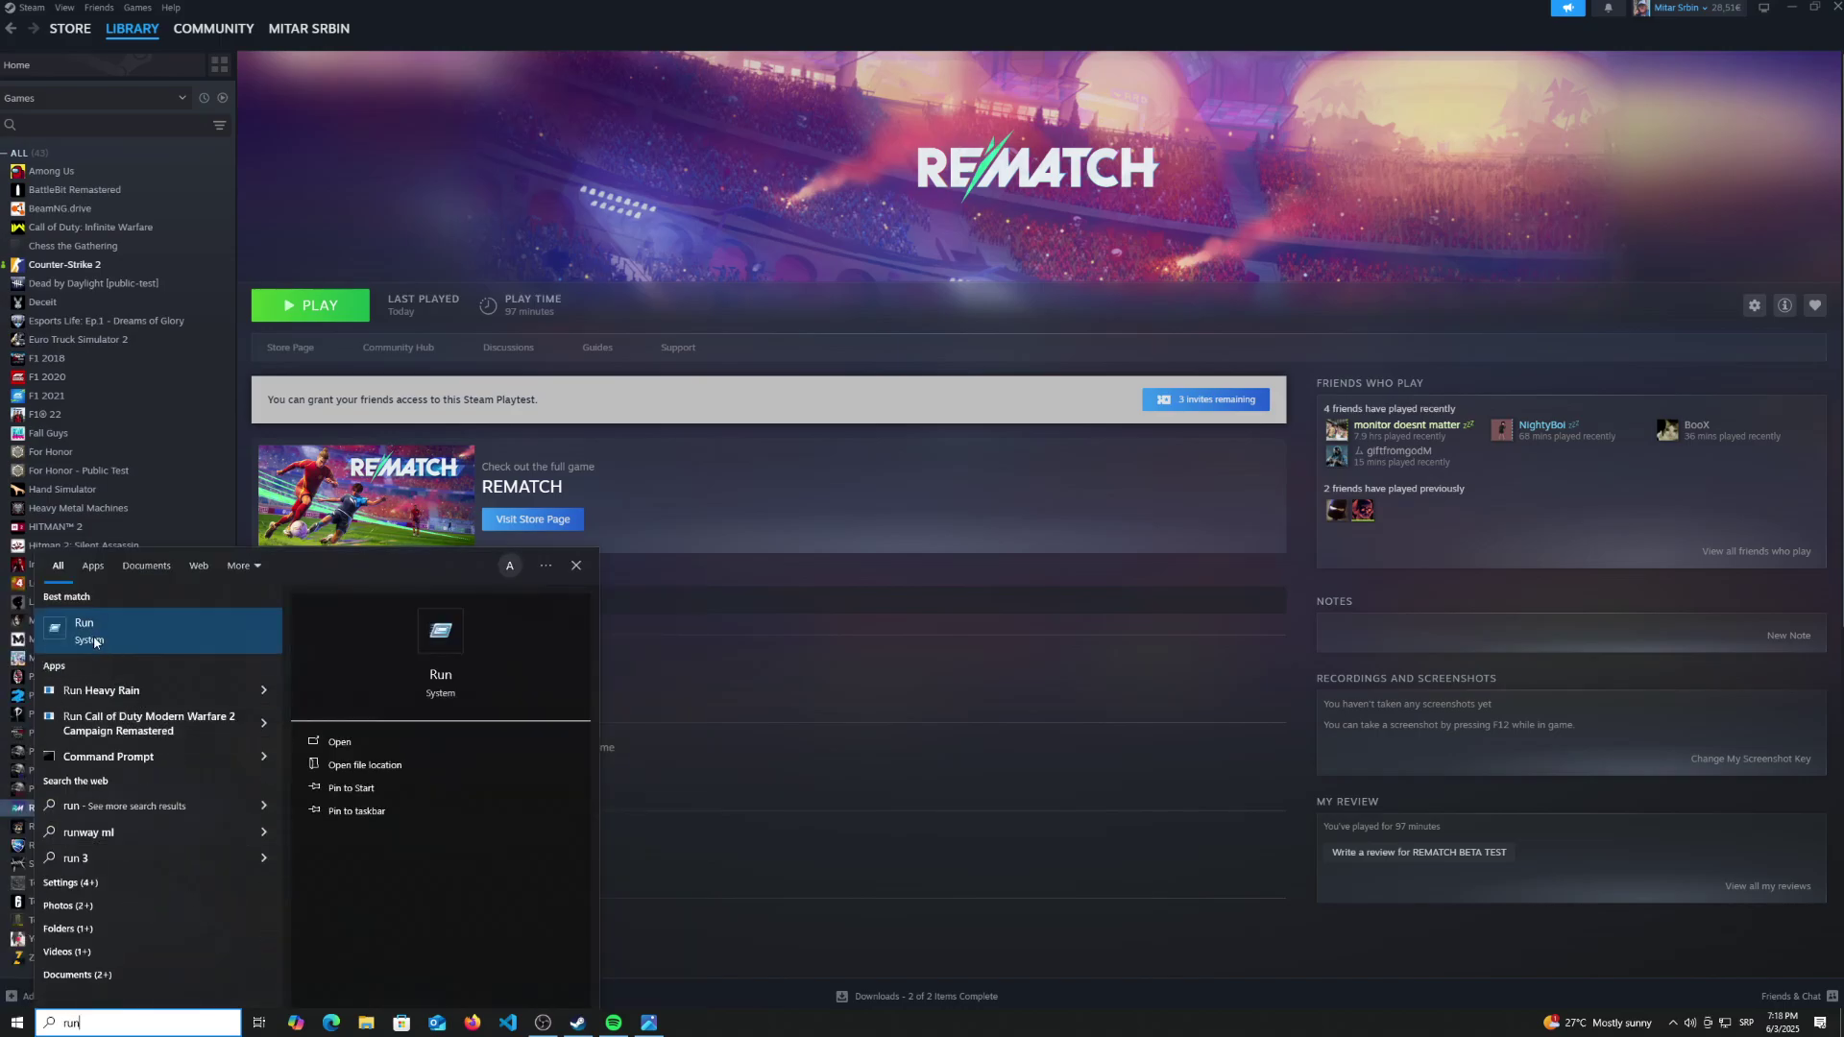
{"action": "left_click", "coordinate": [93, 641]}
{"action": "left_click_drag", "start_coordinate": [132, 869], "coordinate": [804, 414]}
{"action": "left_click", "coordinate": [751, 480]}
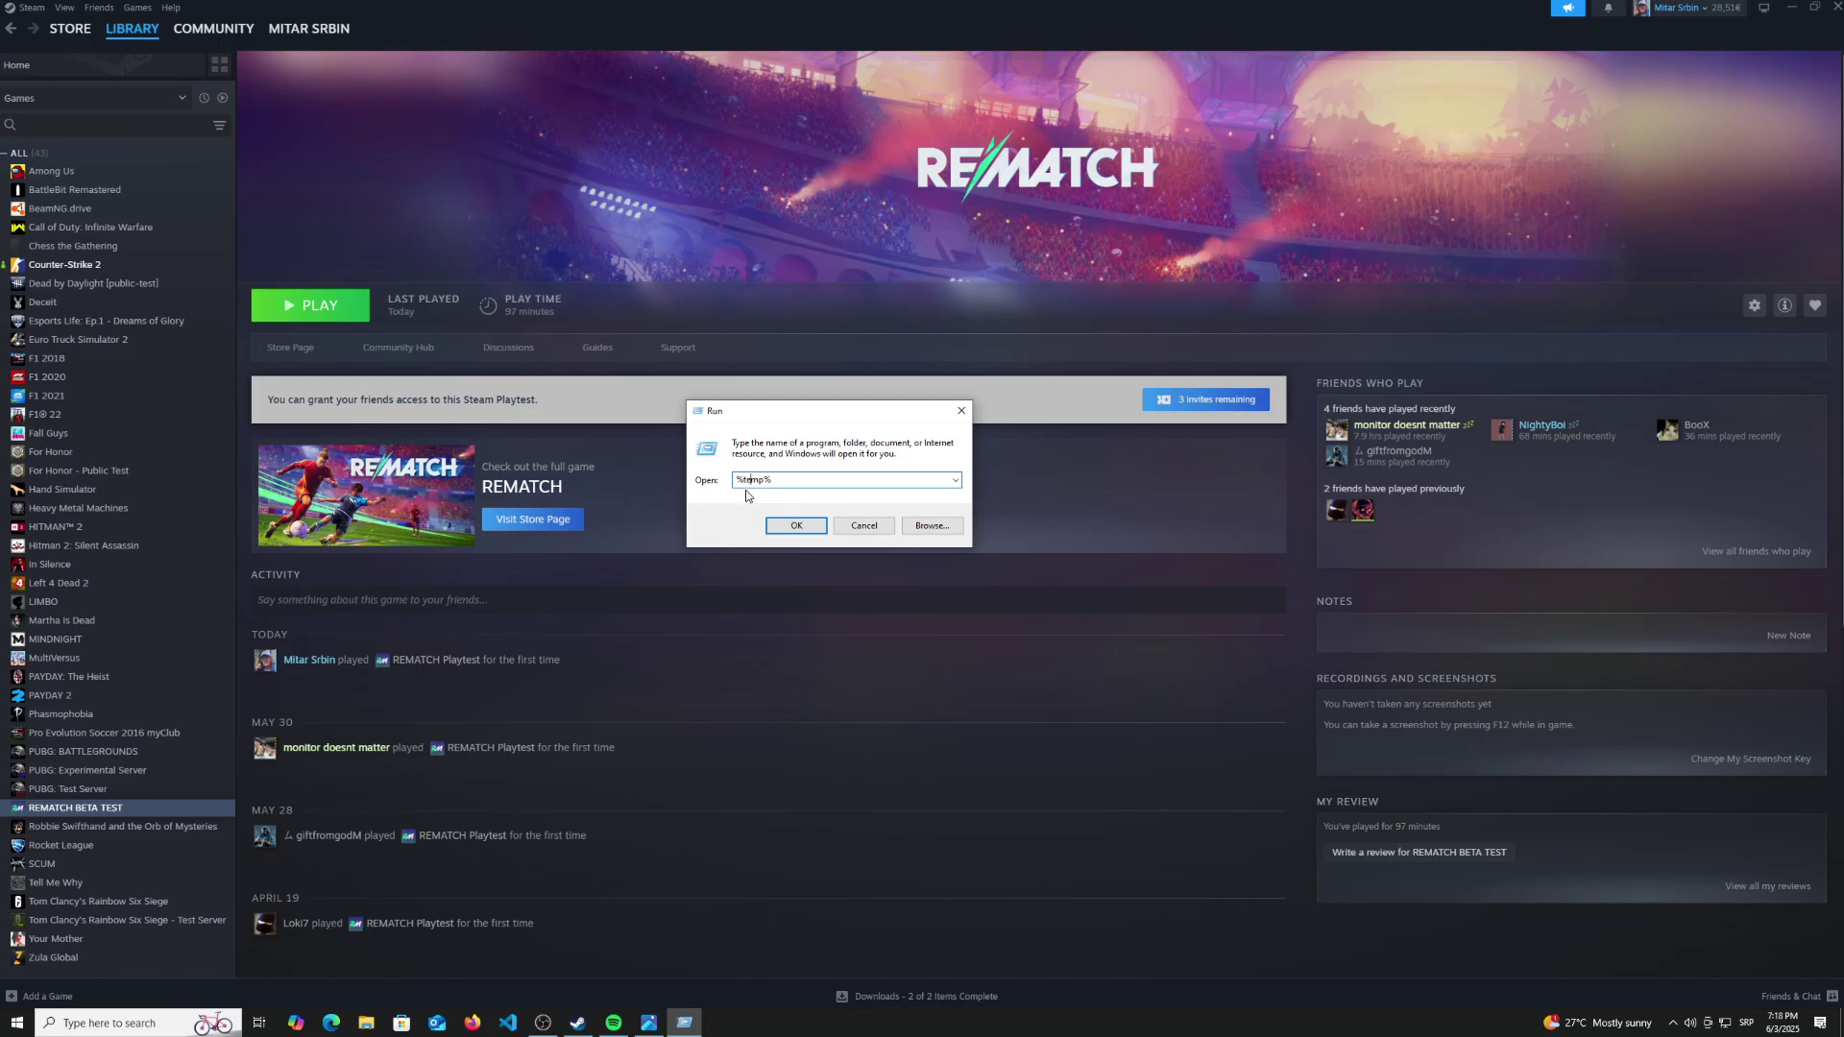
{"action": "left_click", "coordinate": [781, 526]}
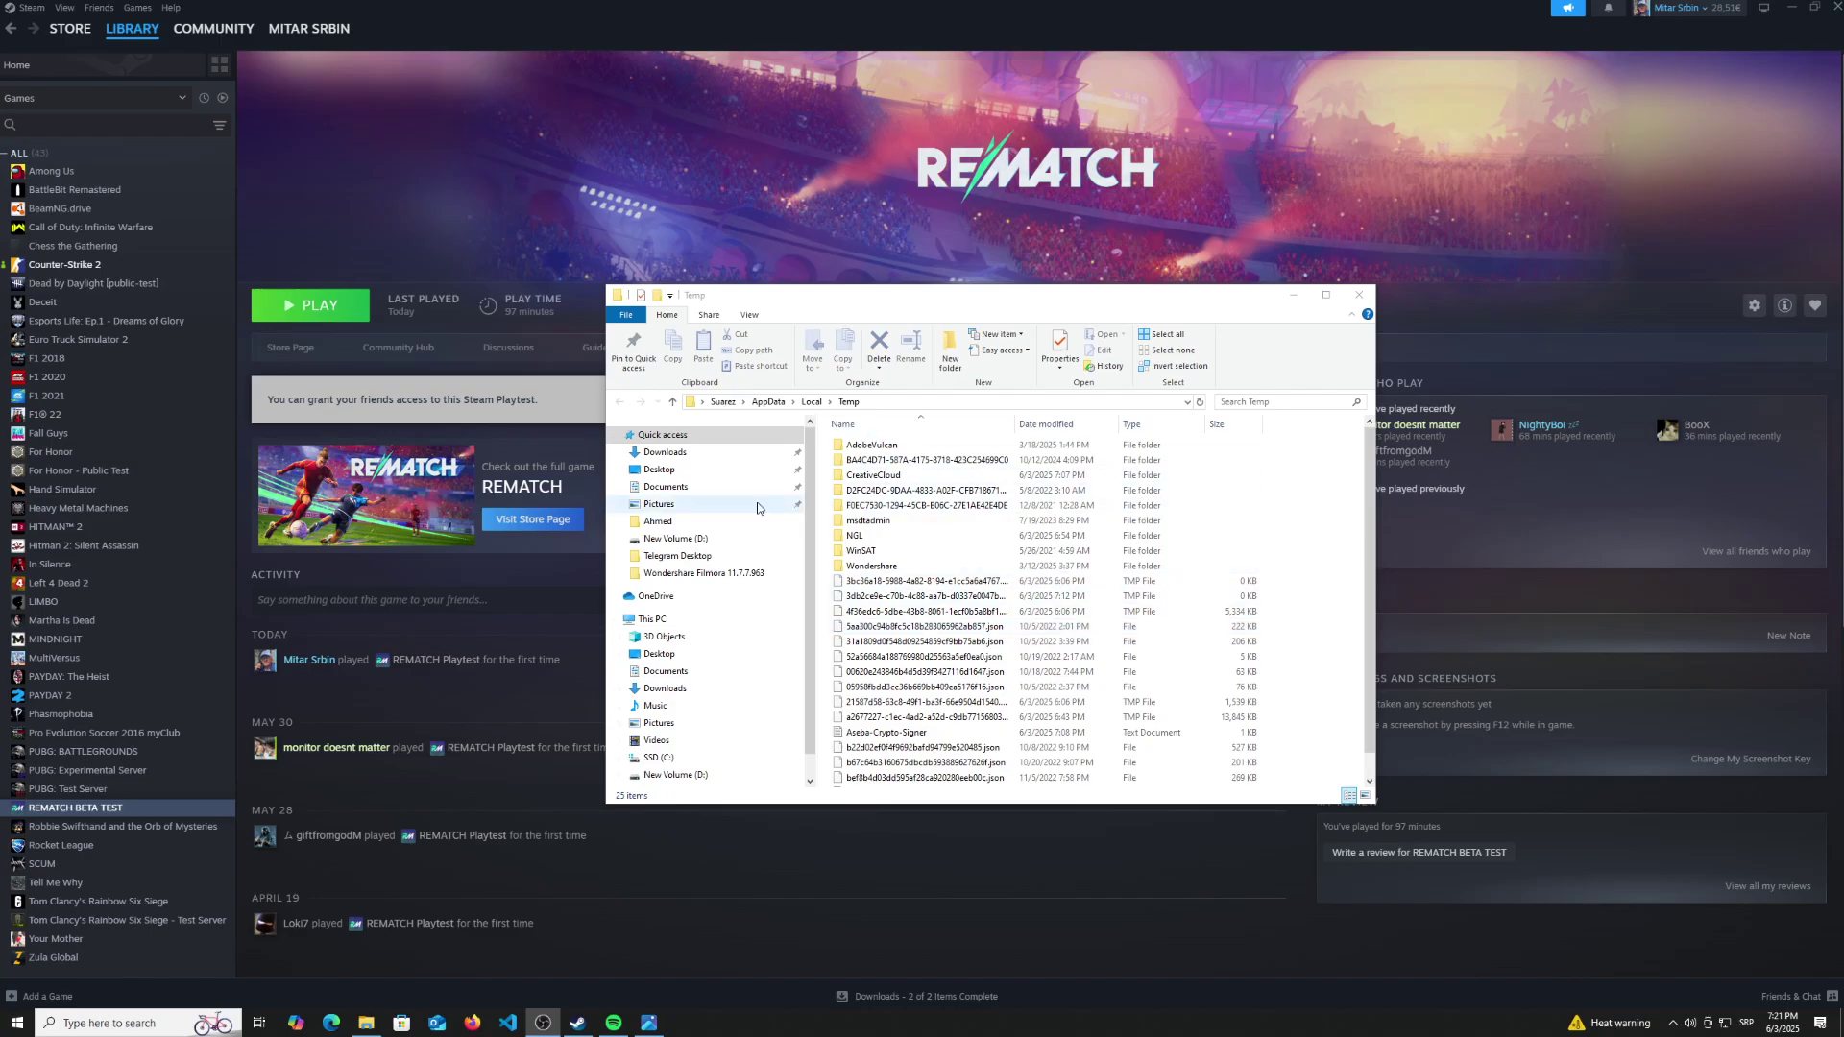
Box-select the 25 temporary items, delete them, and close the Temp window
{"action": "left_click_drag", "start_coordinate": [600, 298], "coordinate": [415, 182]}
{"action": "left_click_drag", "start_coordinate": [1131, 712], "coordinate": [731, 329]}
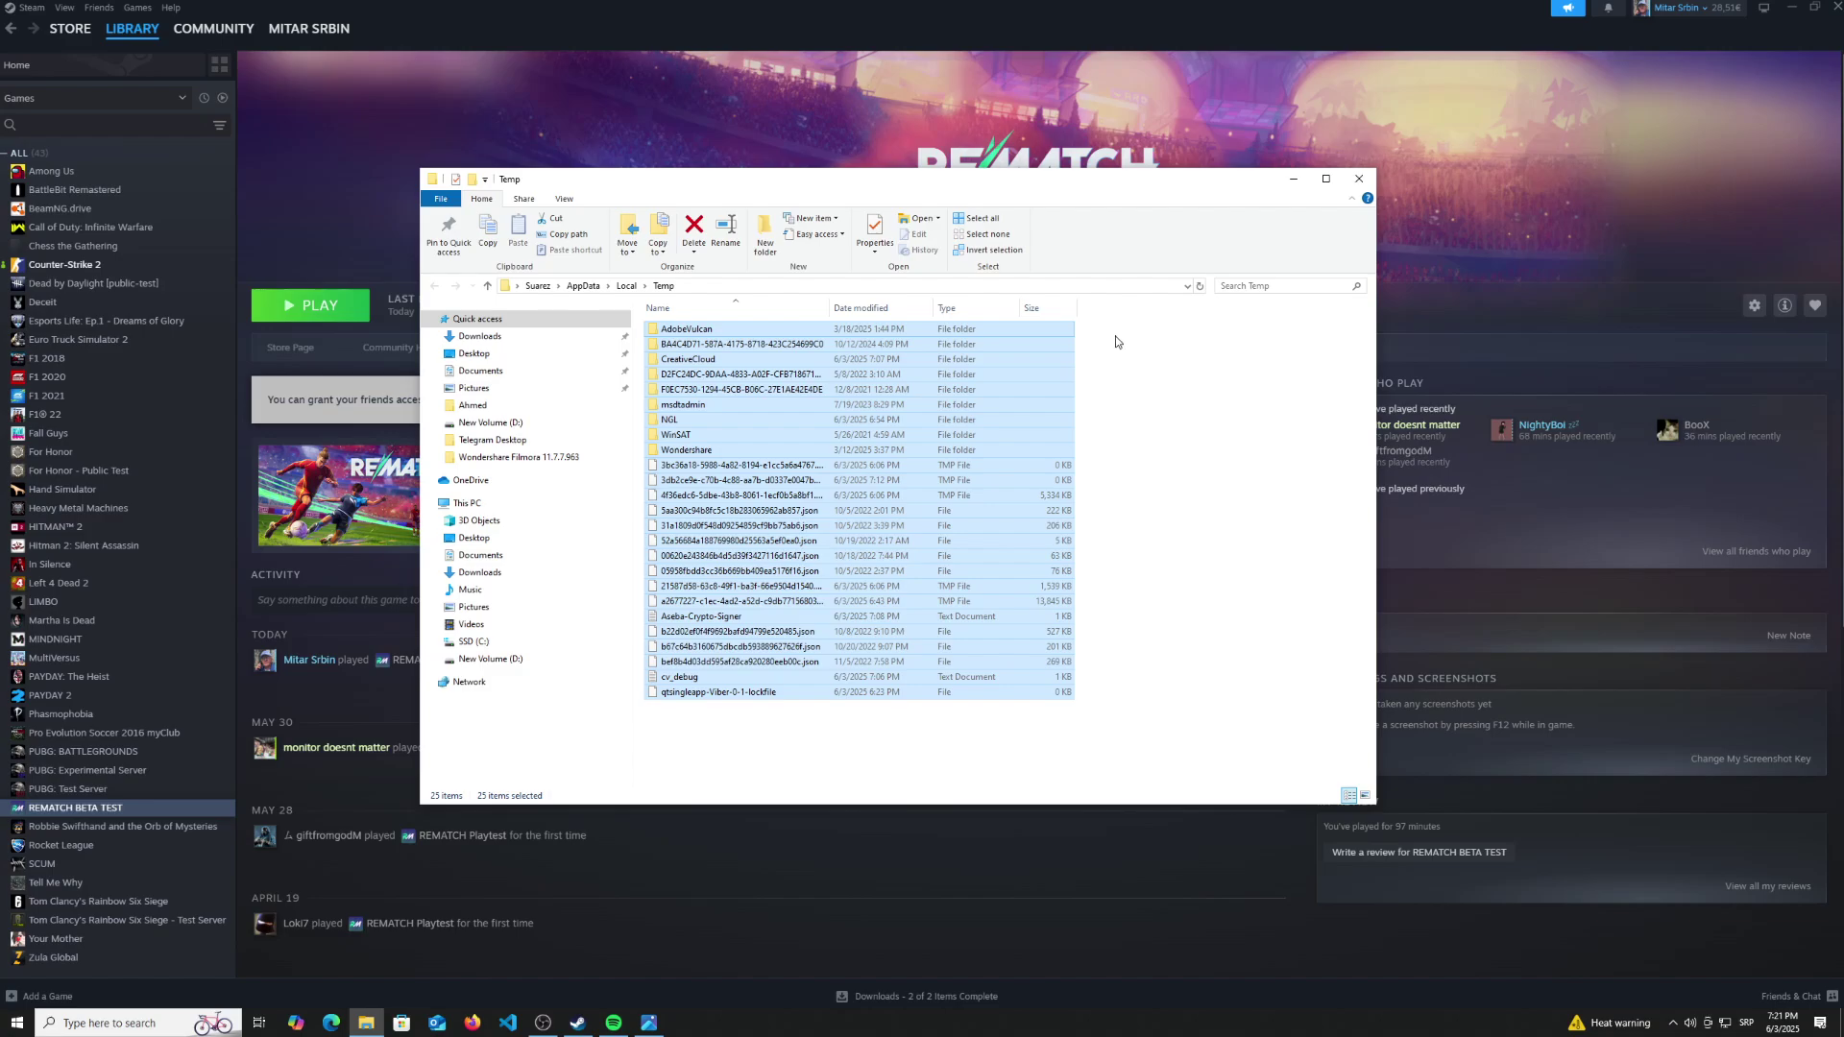
{"action": "left_click_drag", "start_coordinate": [1111, 331], "coordinate": [928, 691]}
{"action": "right_click", "coordinate": [905, 617]}
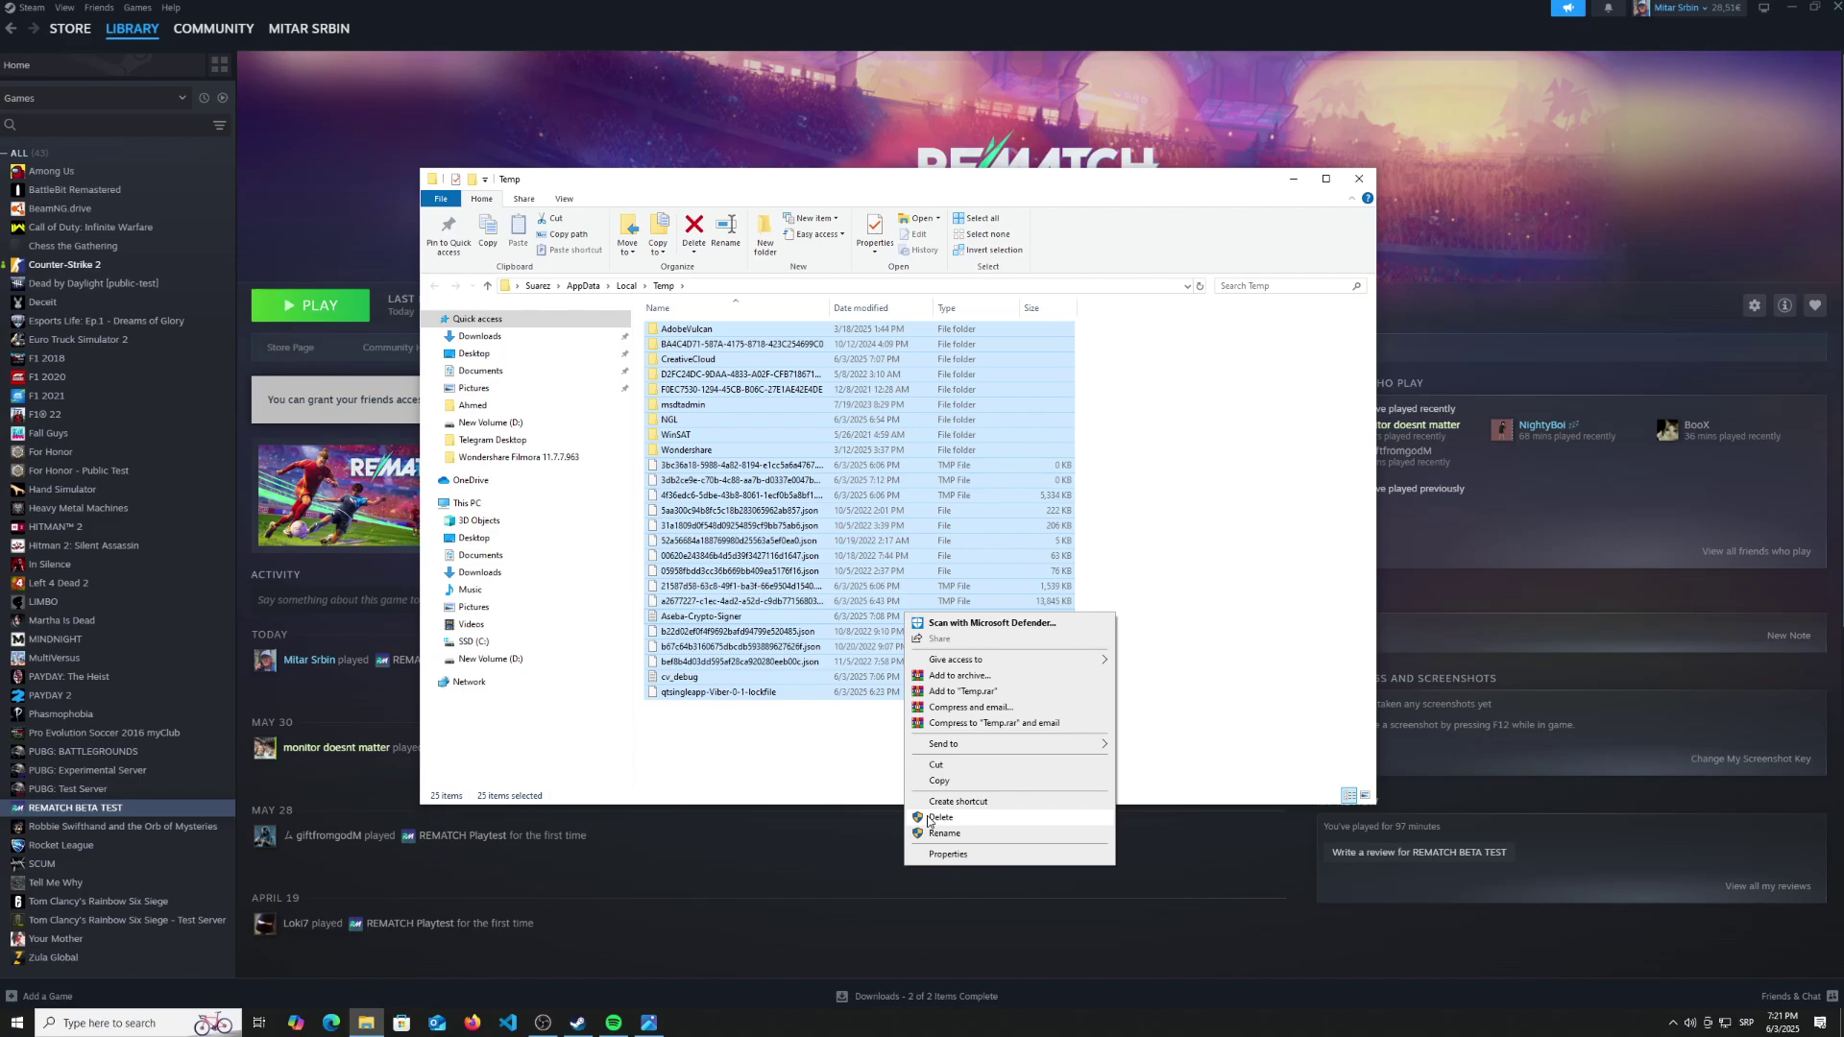
{"action": "left_click", "coordinate": [1161, 491]}
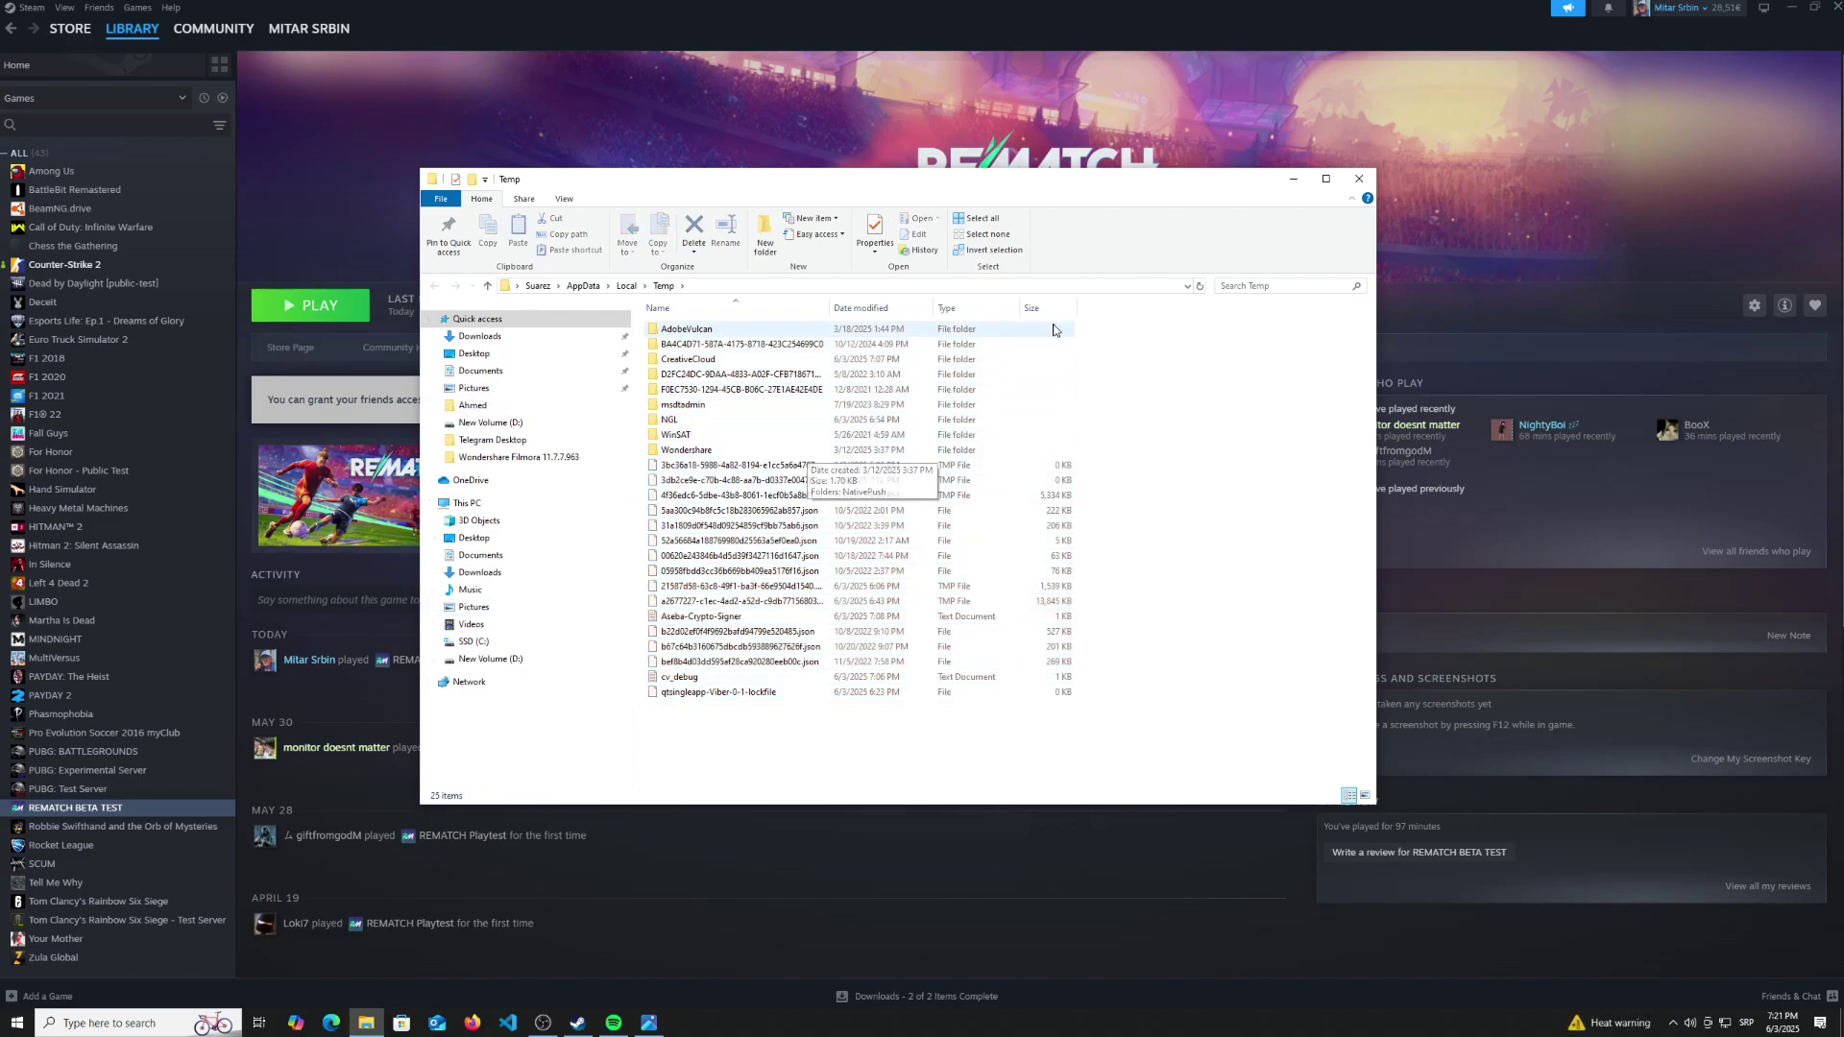
{"action": "left_click", "coordinate": [1359, 180]}
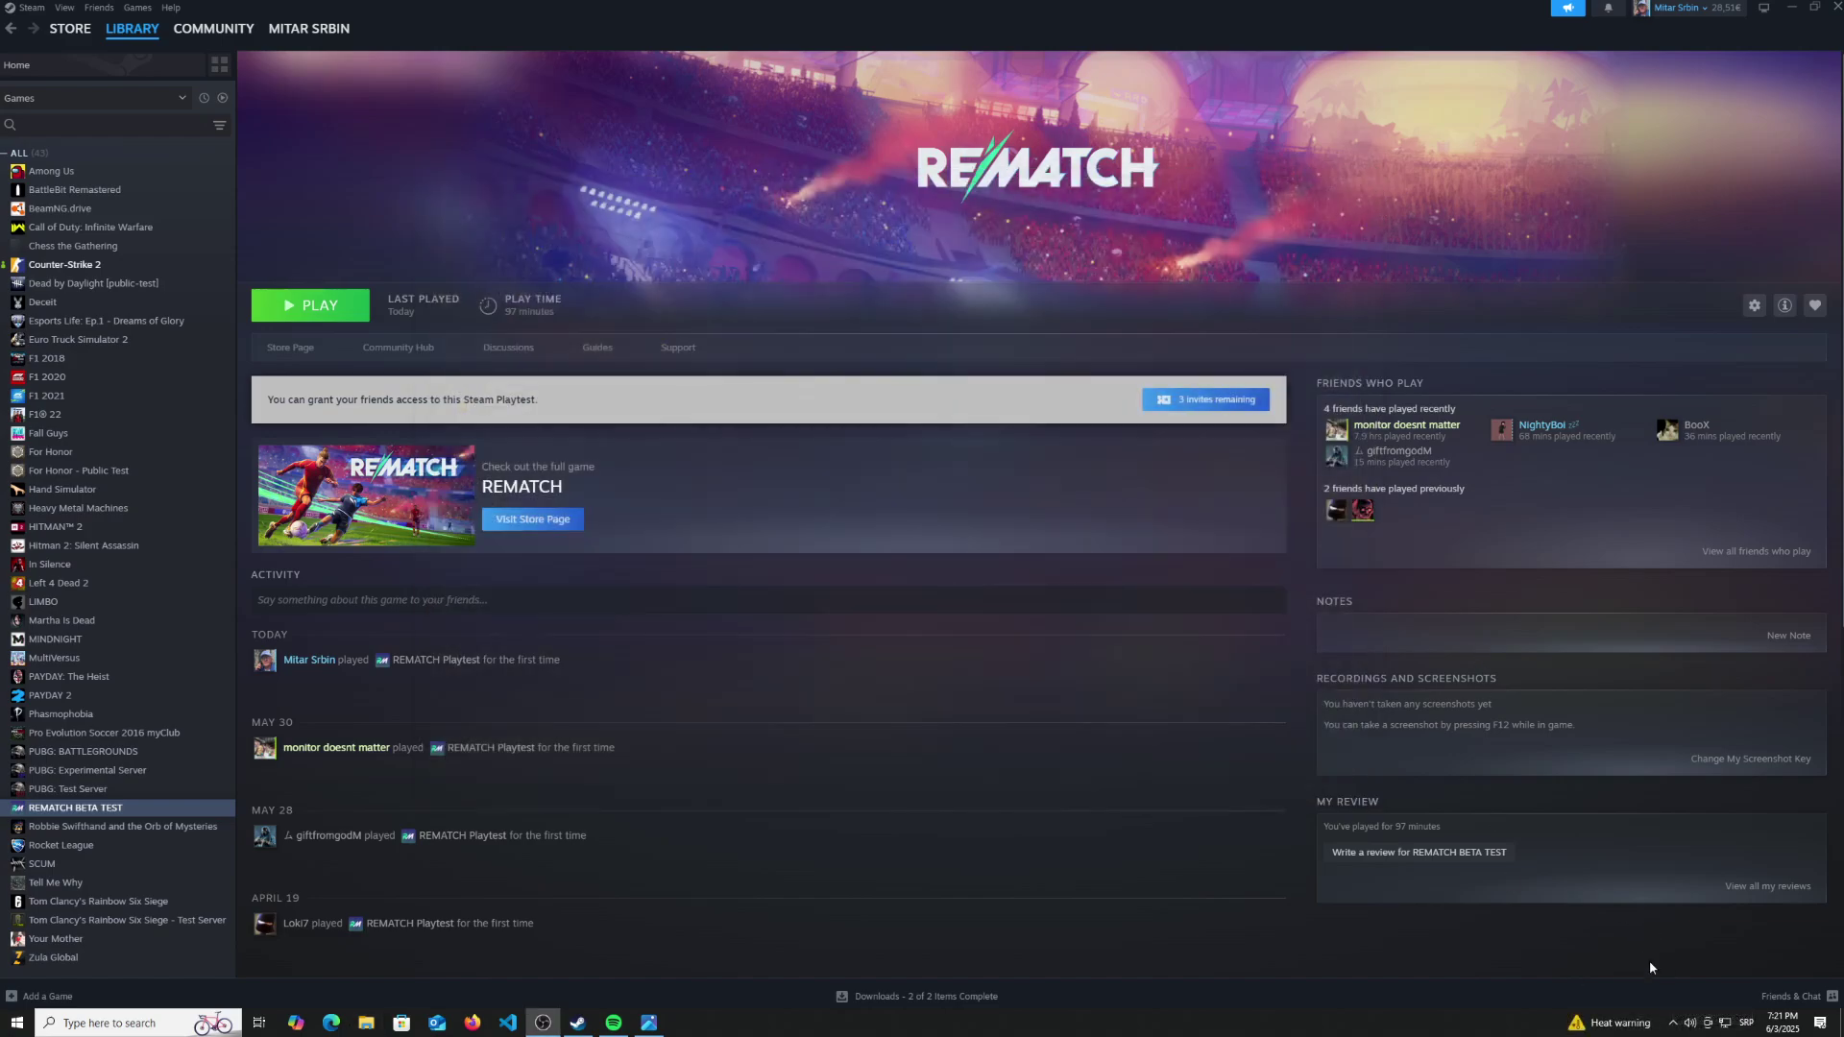
Search the taskbar for NVIDIA, settling on 'nvid' to list NVIDIA Control Panel
{"action": "left_click", "coordinate": [1671, 1025]}
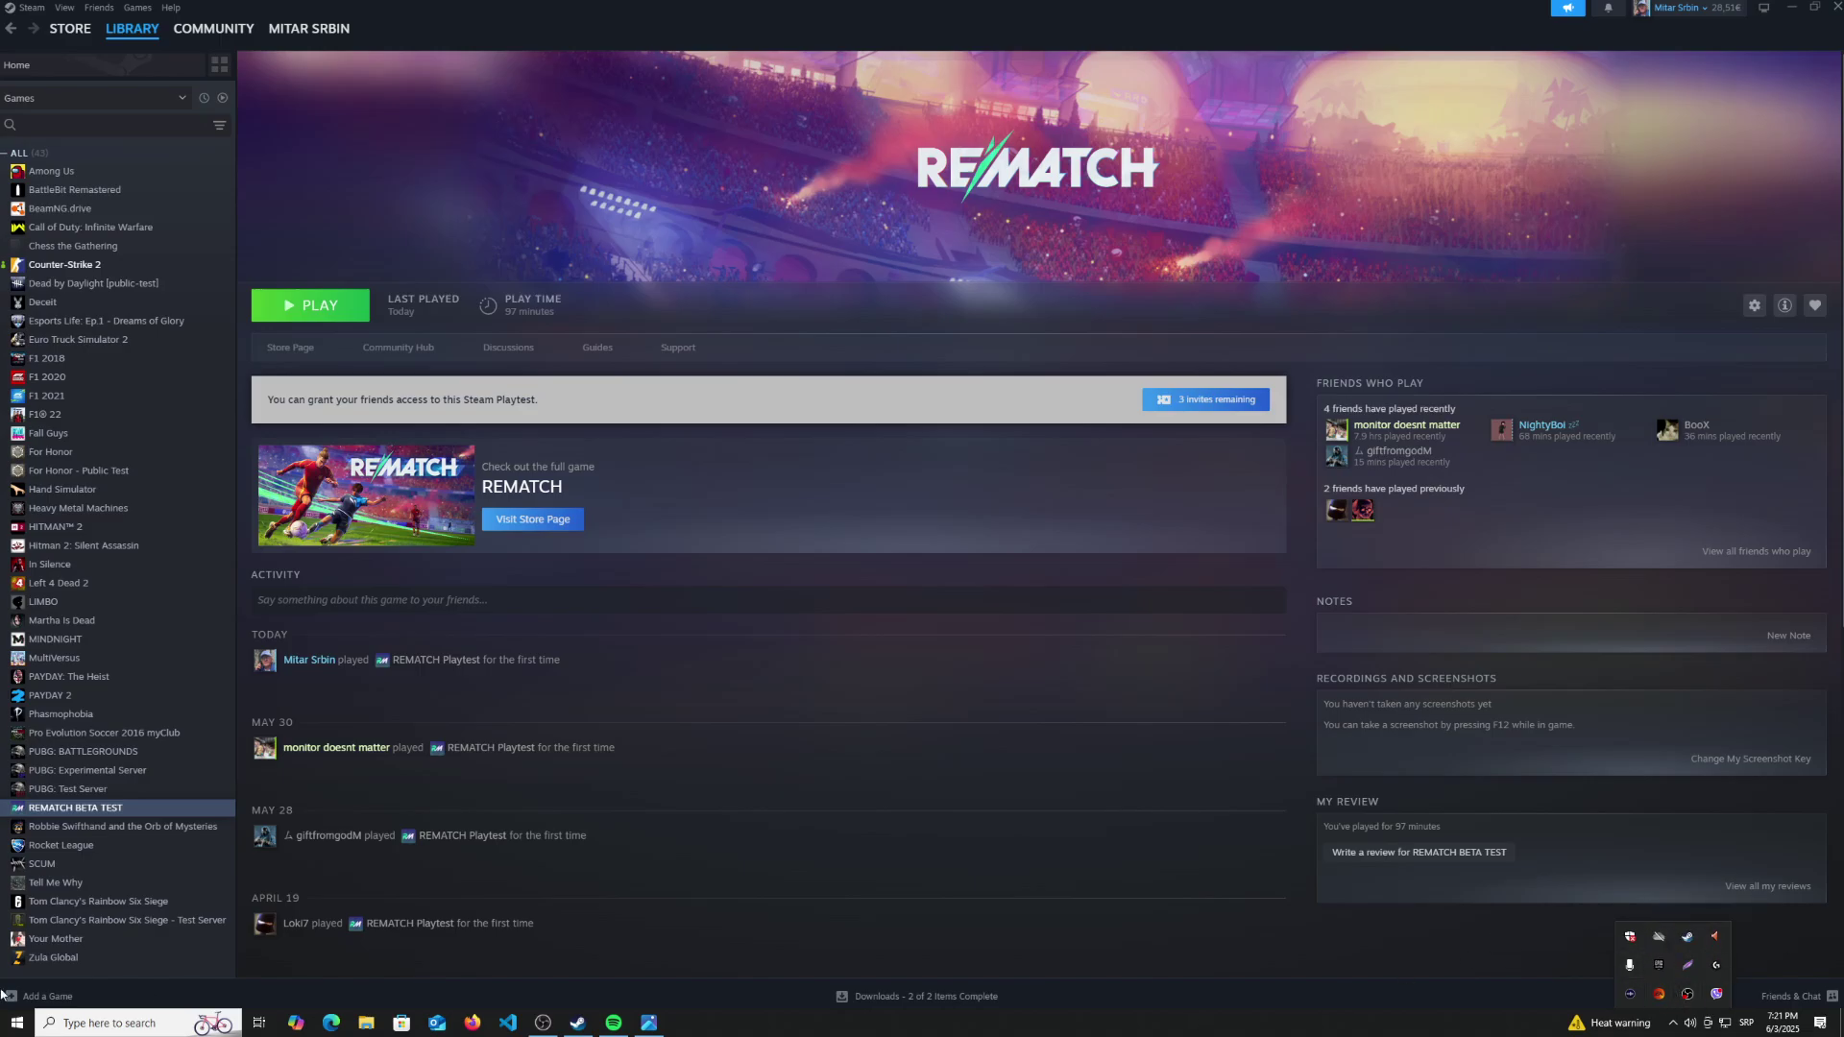
{"action": "left_click", "coordinate": [17, 1022]}
{"action": "type", "text": "ge"}
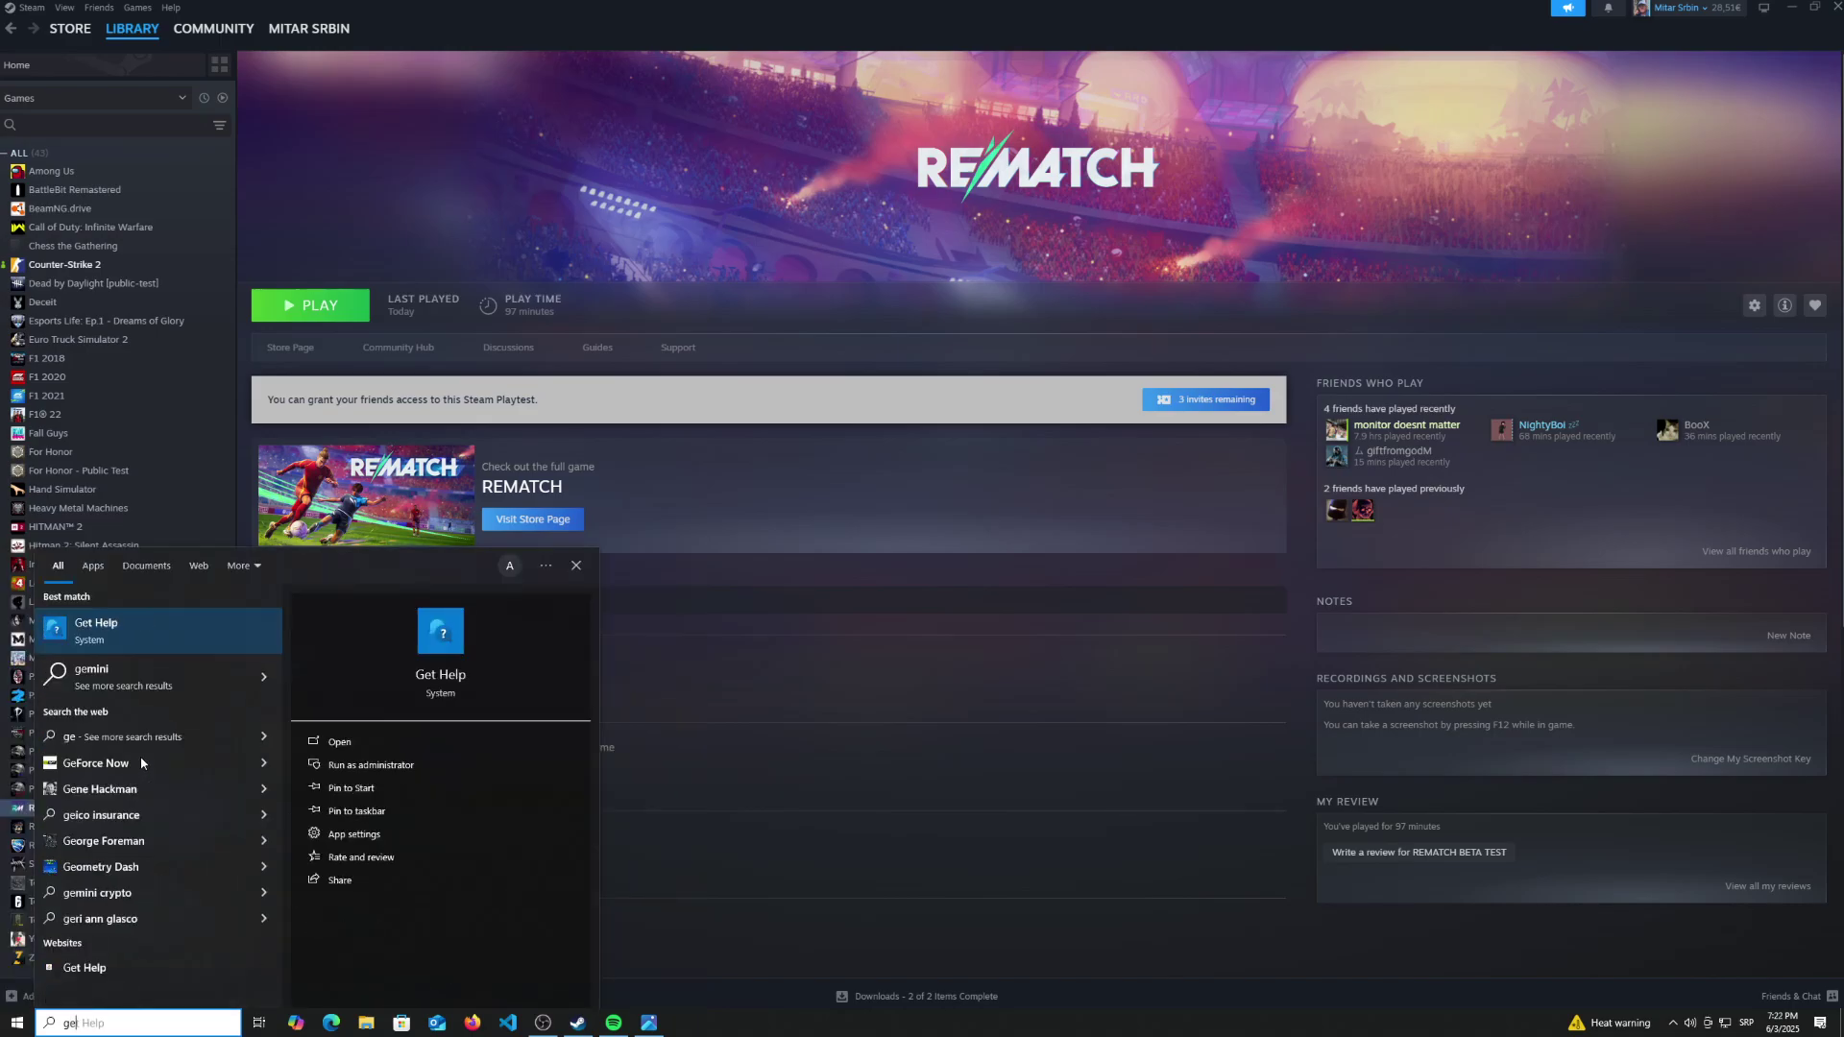
{"action": "type", "text": "for"}
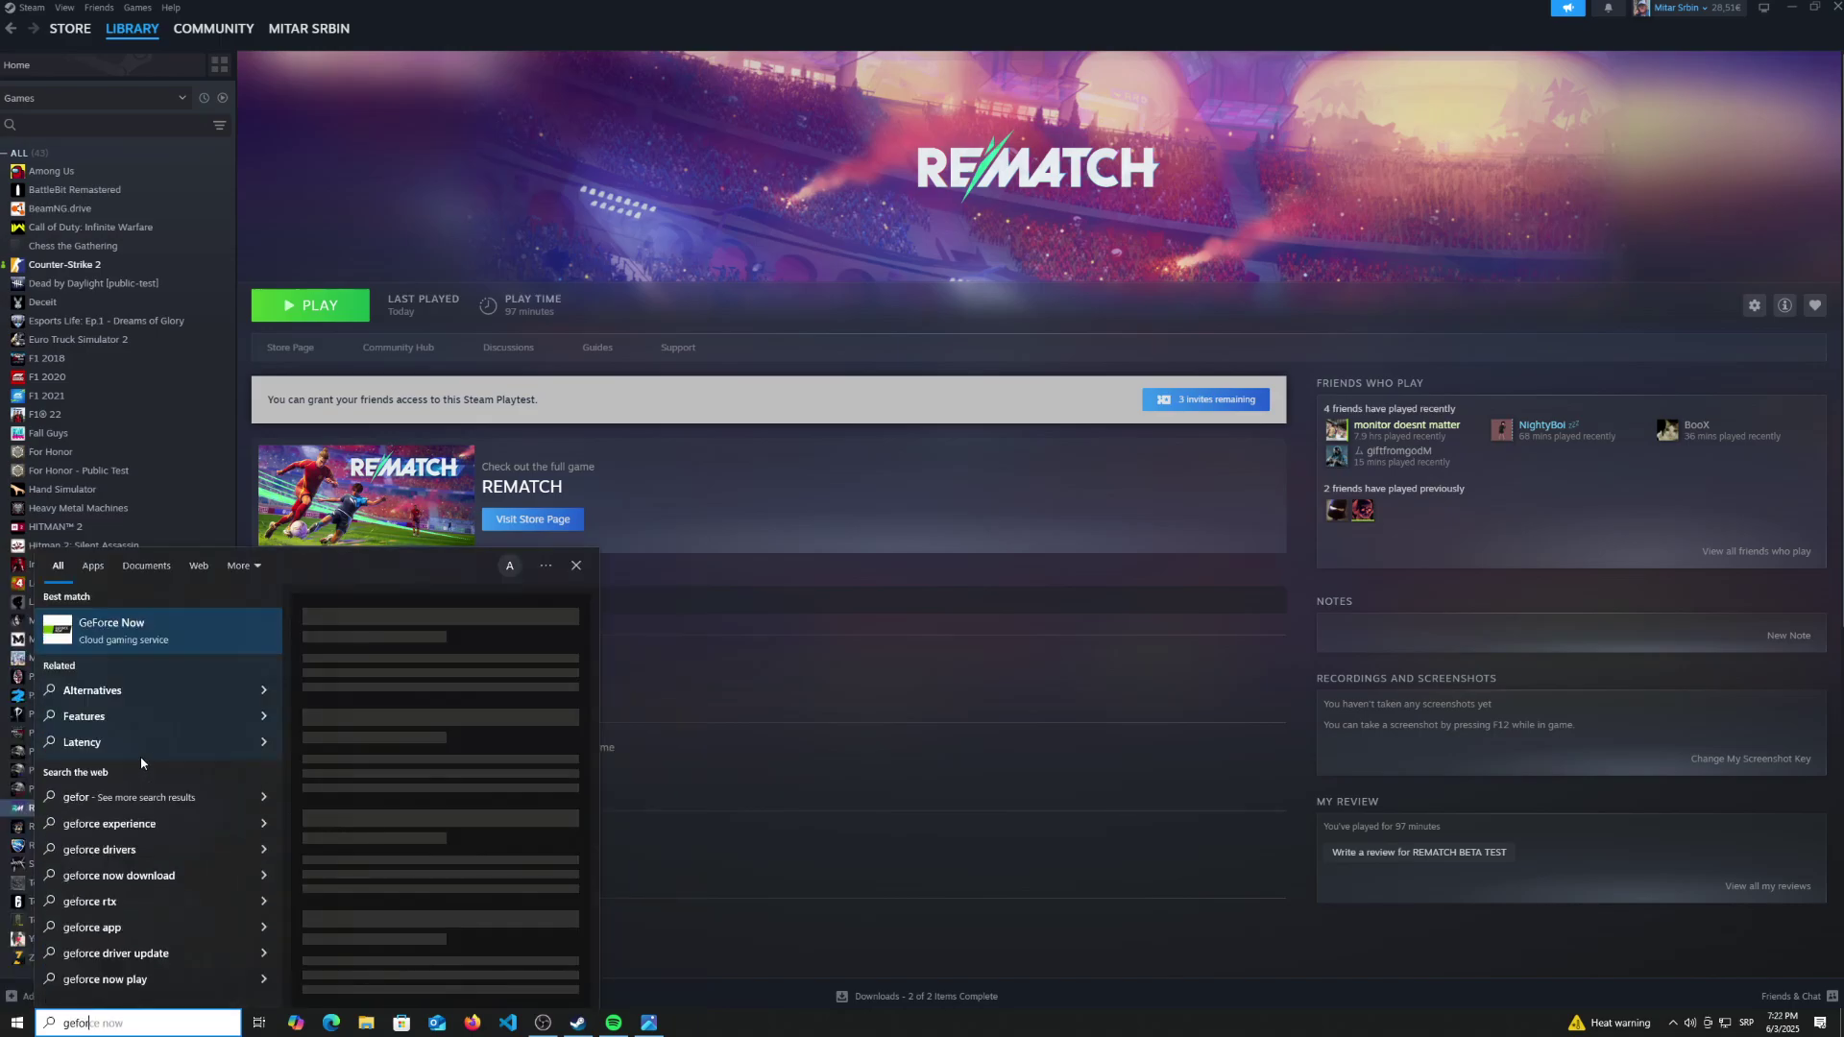
{"action": "type", "text": "ce n"}
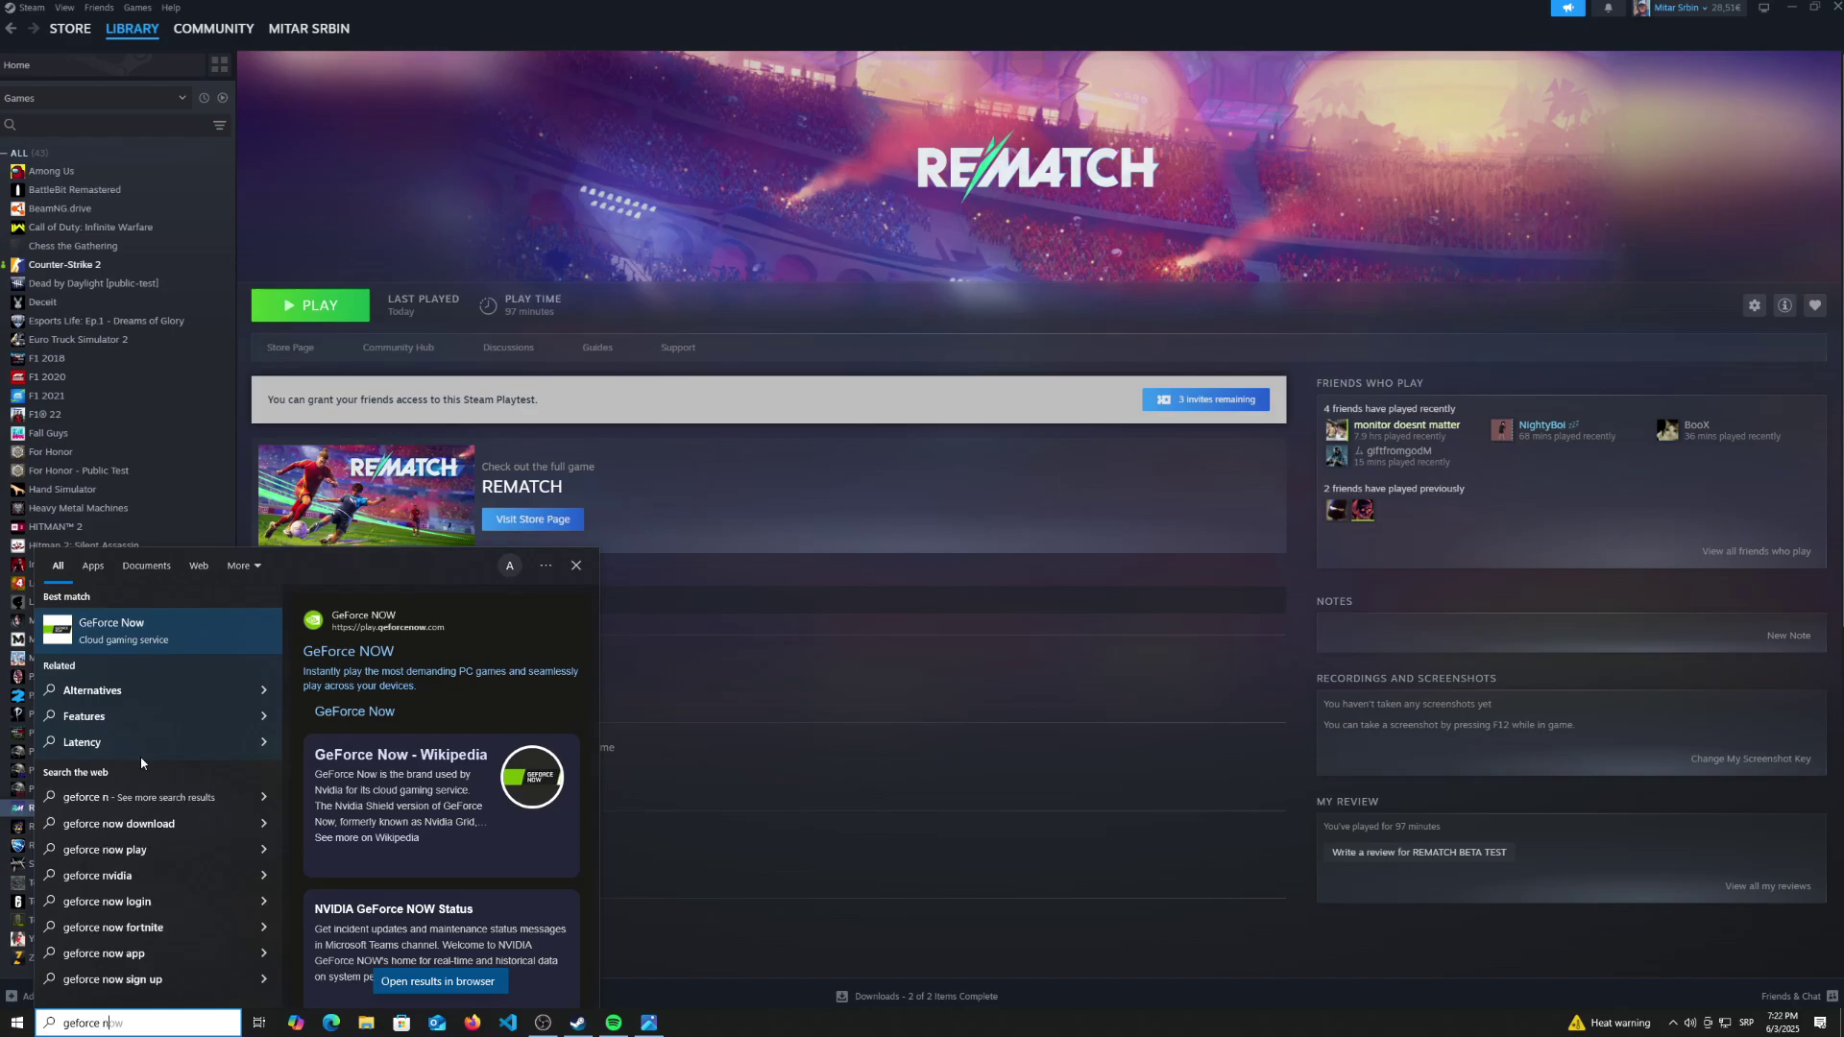
{"action": "type", "text": "vida"}
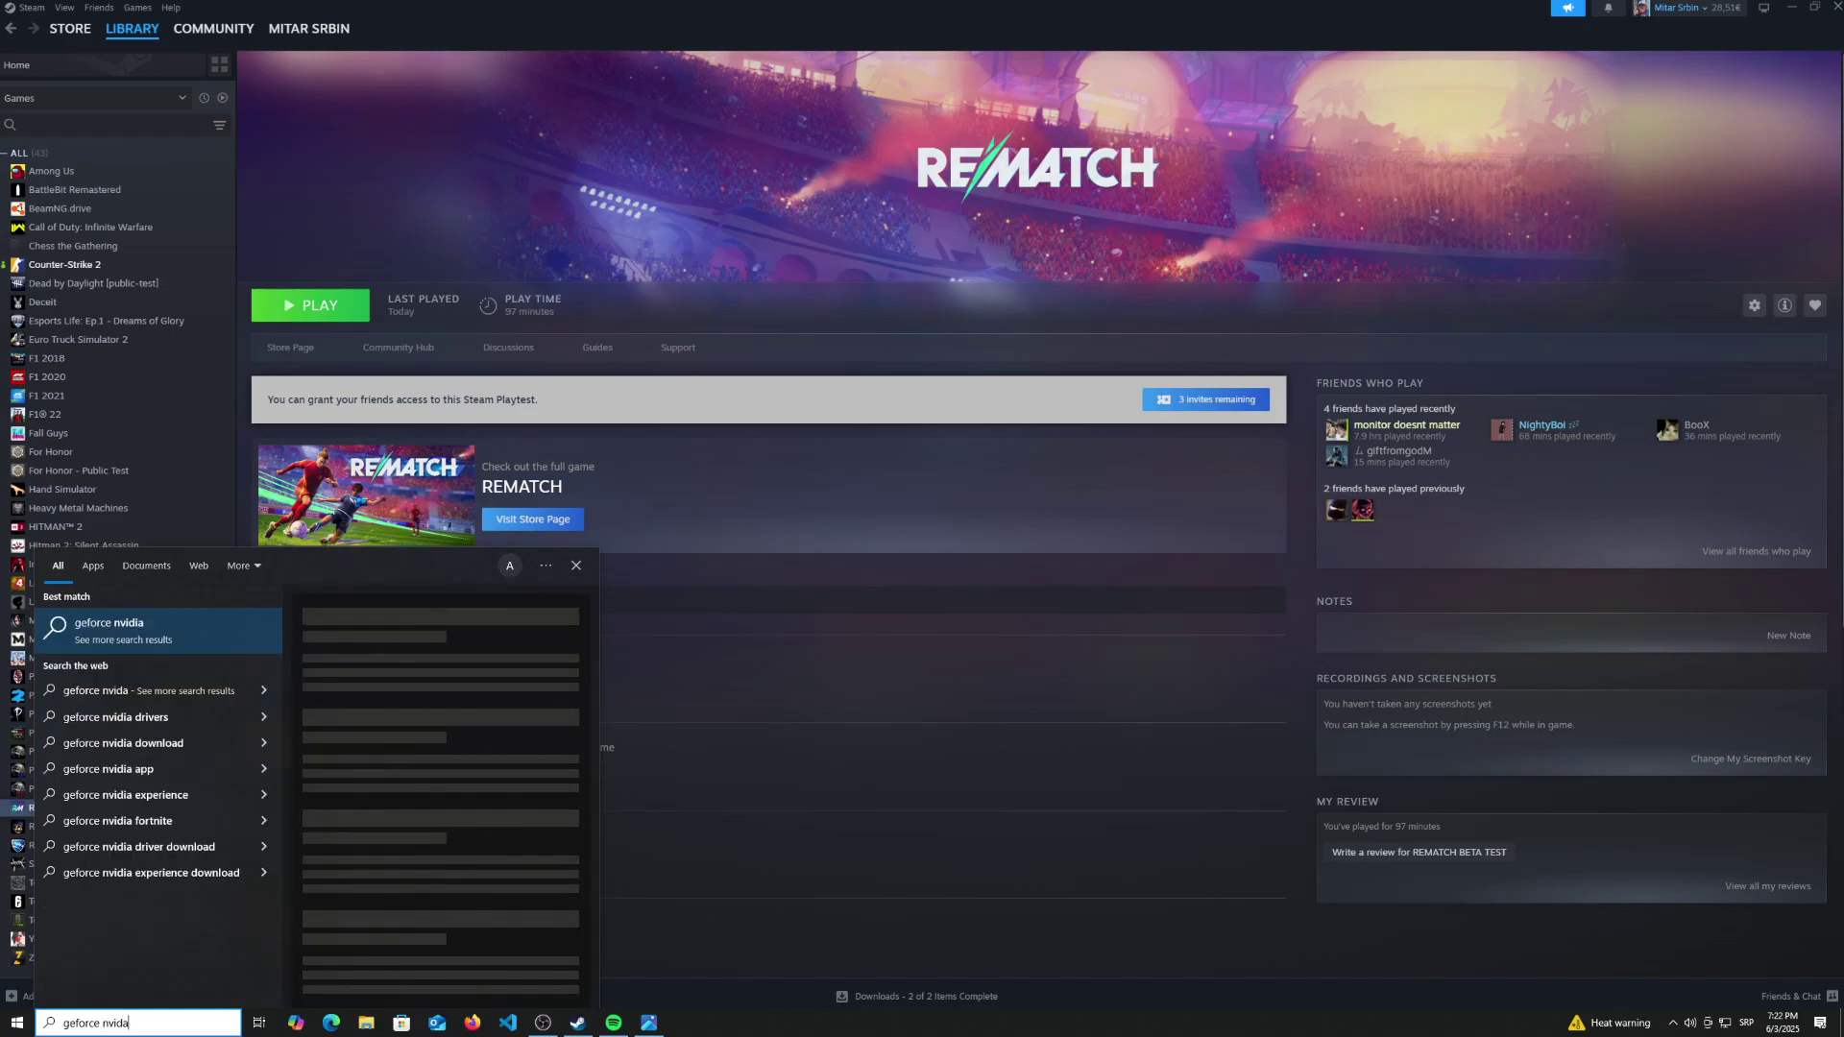
{"action": "key", "text": "Escape"}
{"action": "left_click", "coordinate": [18, 1022]}
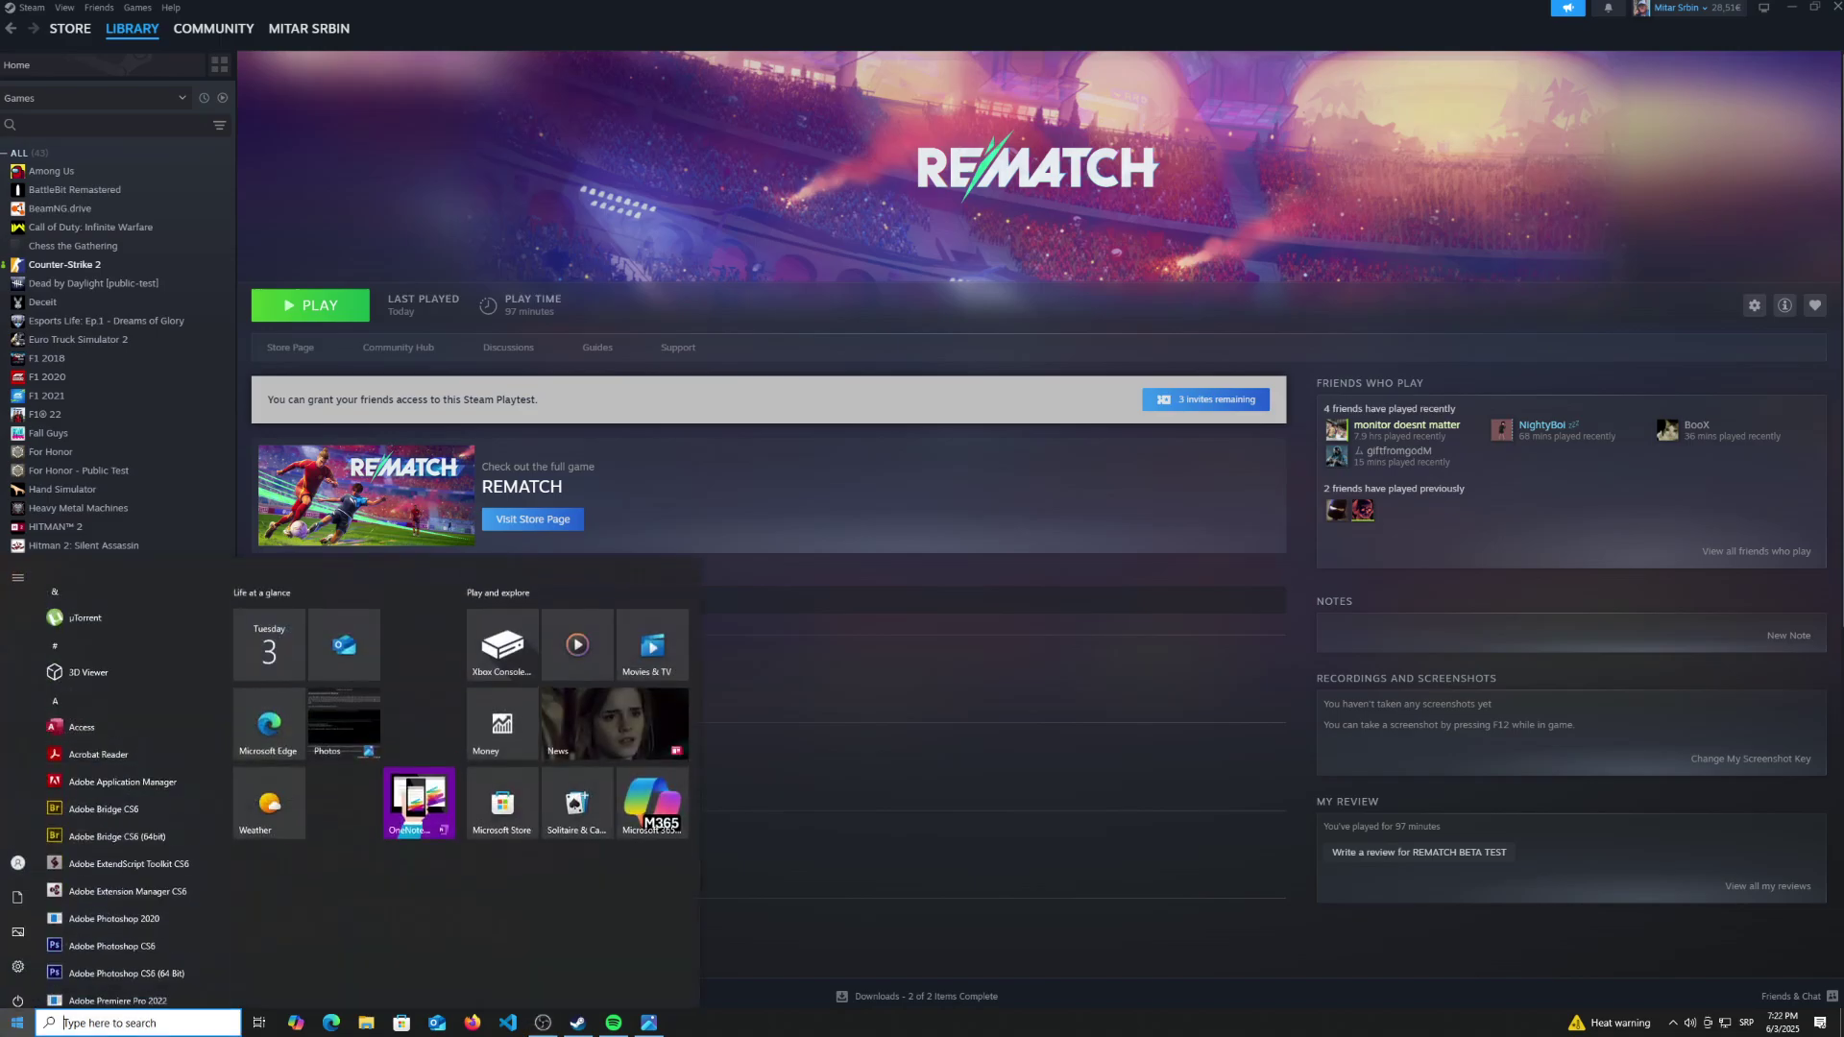
{"action": "type", "text": "rematch"}
{"action": "key", "text": "Escape"}
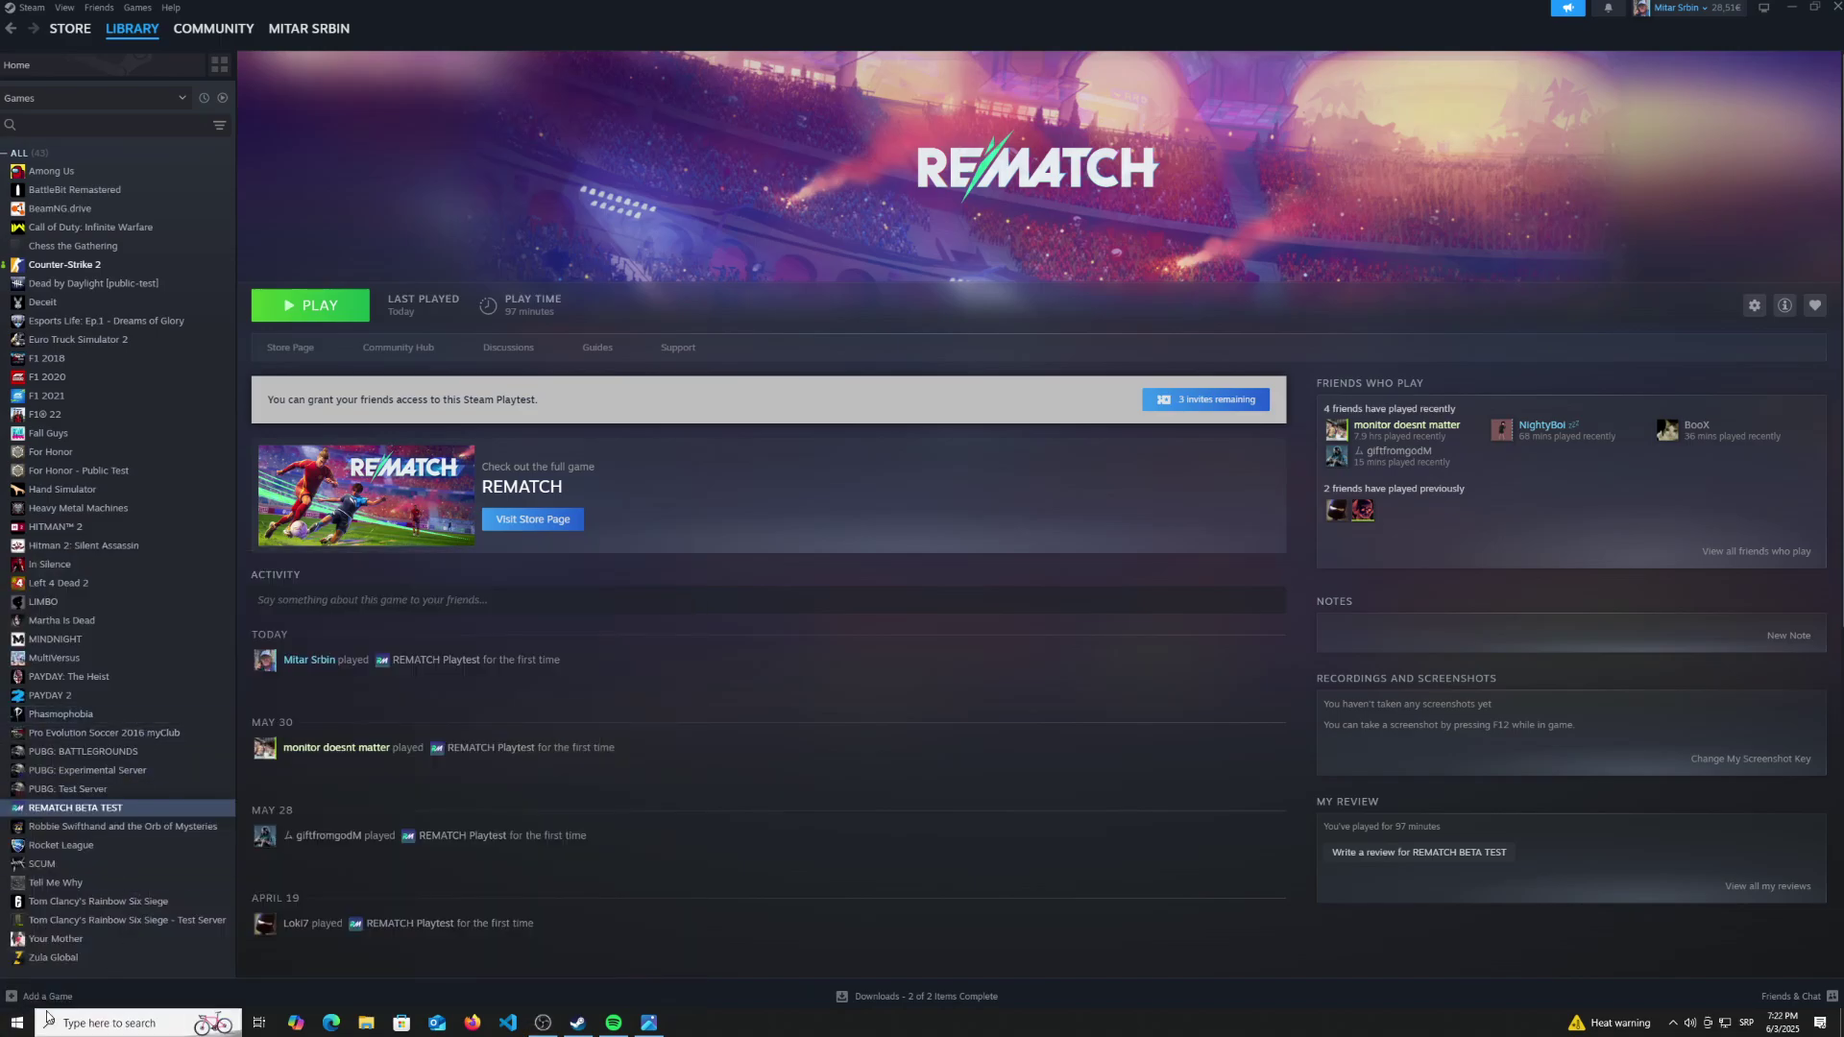
{"action": "left_click", "coordinate": [46, 1016]}
{"action": "type", "text": "nvid"}
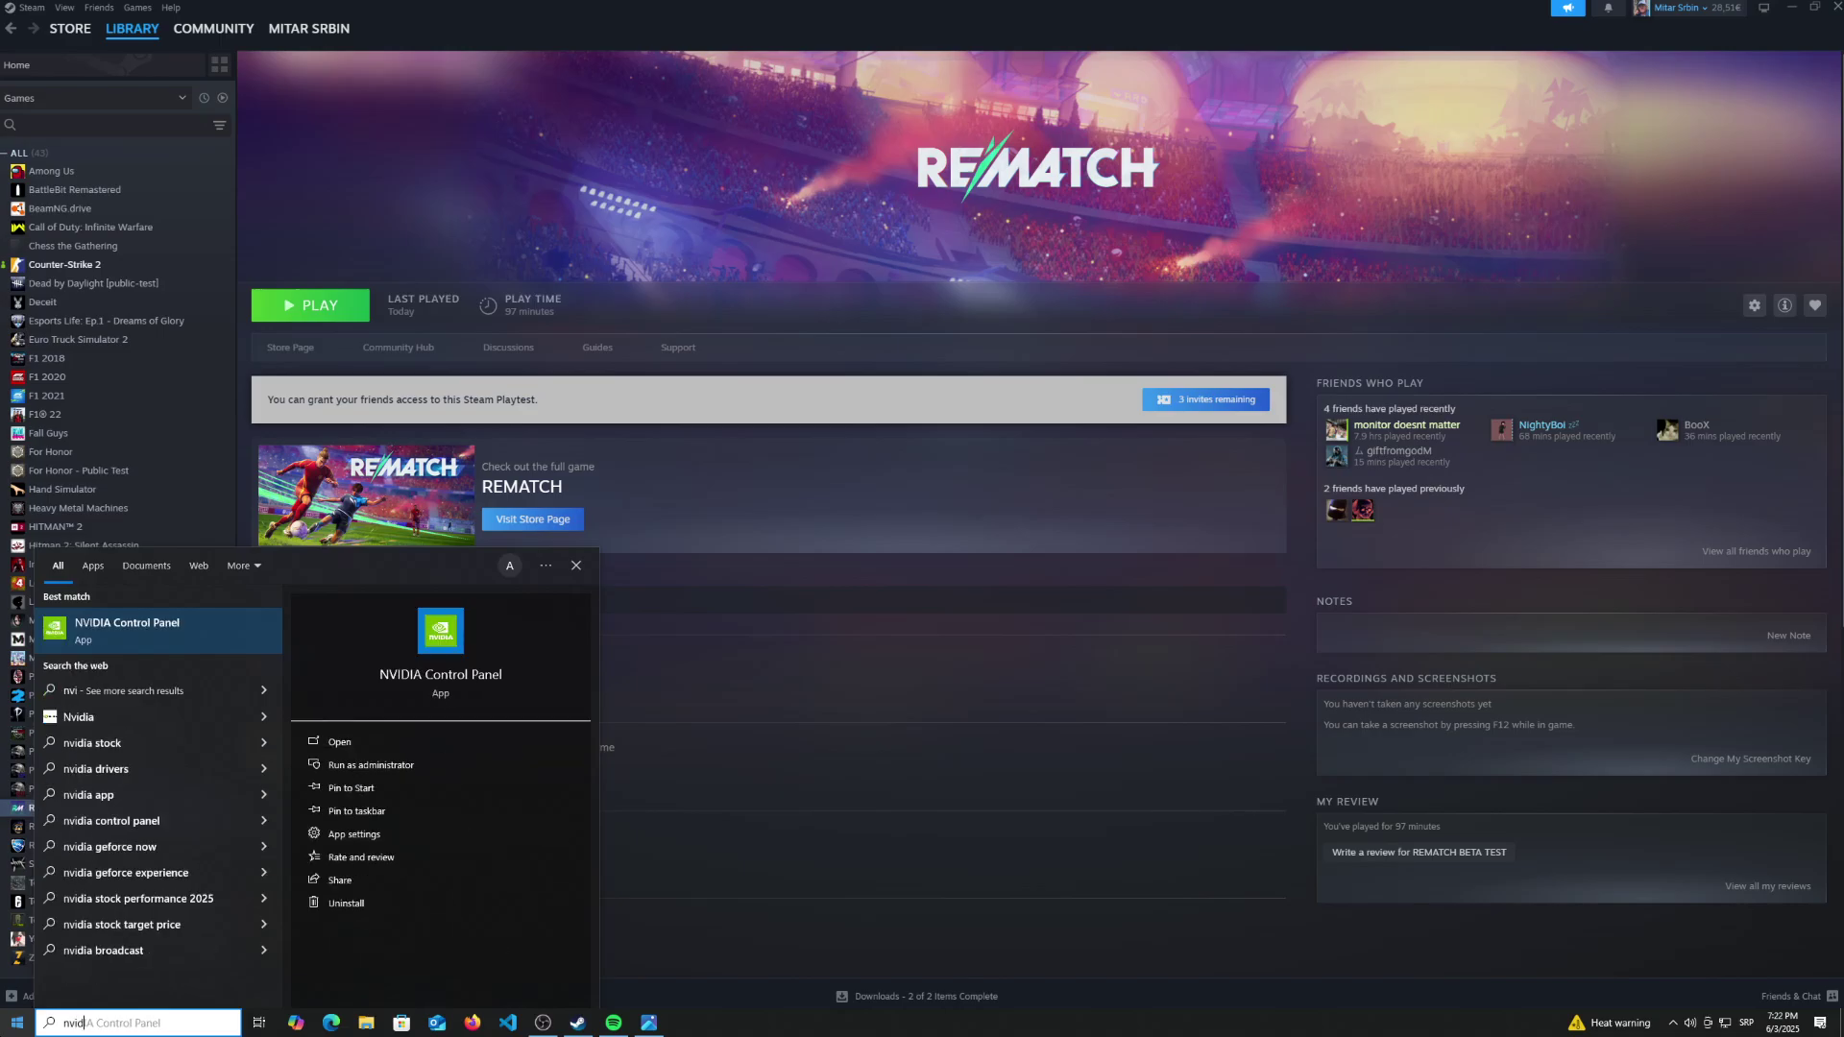
Launch NVIDIA Control Panel and browse the Manage 3D settings Global Settings list
{"action": "left_click", "coordinate": [552, 396]}
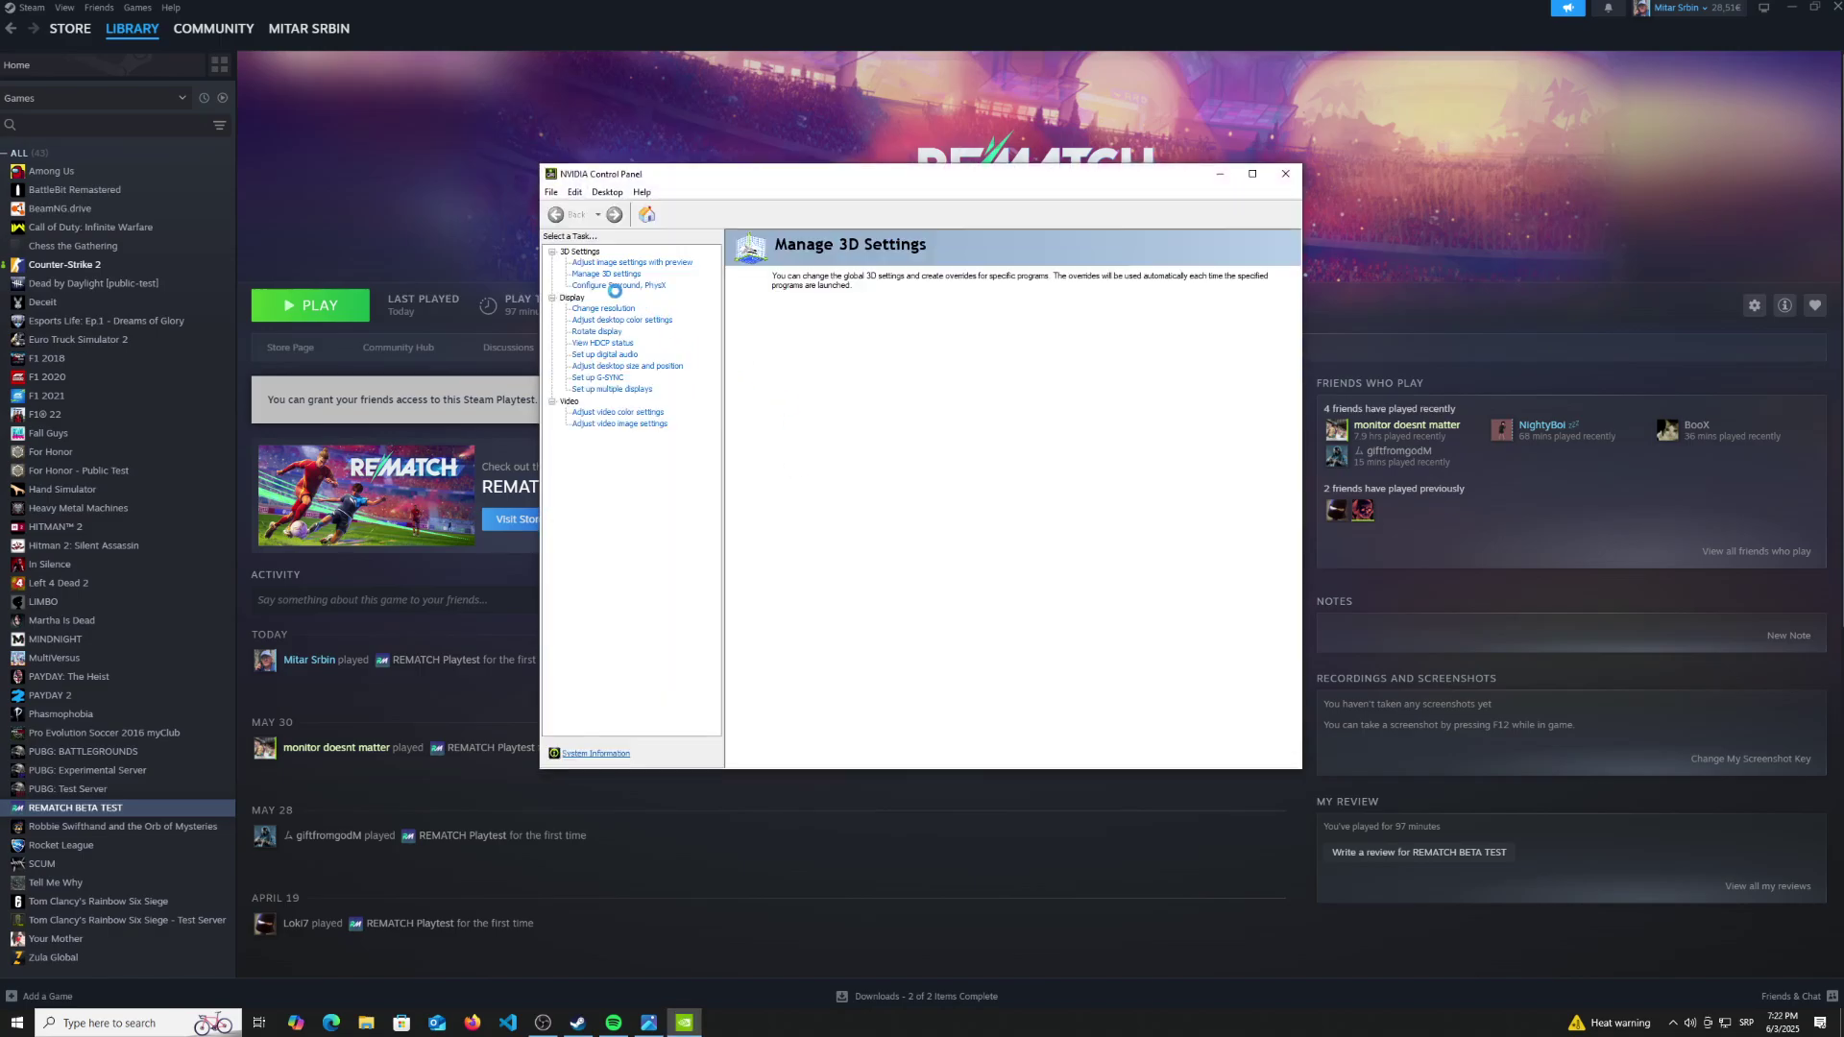
{"action": "left_click", "coordinate": [608, 276]}
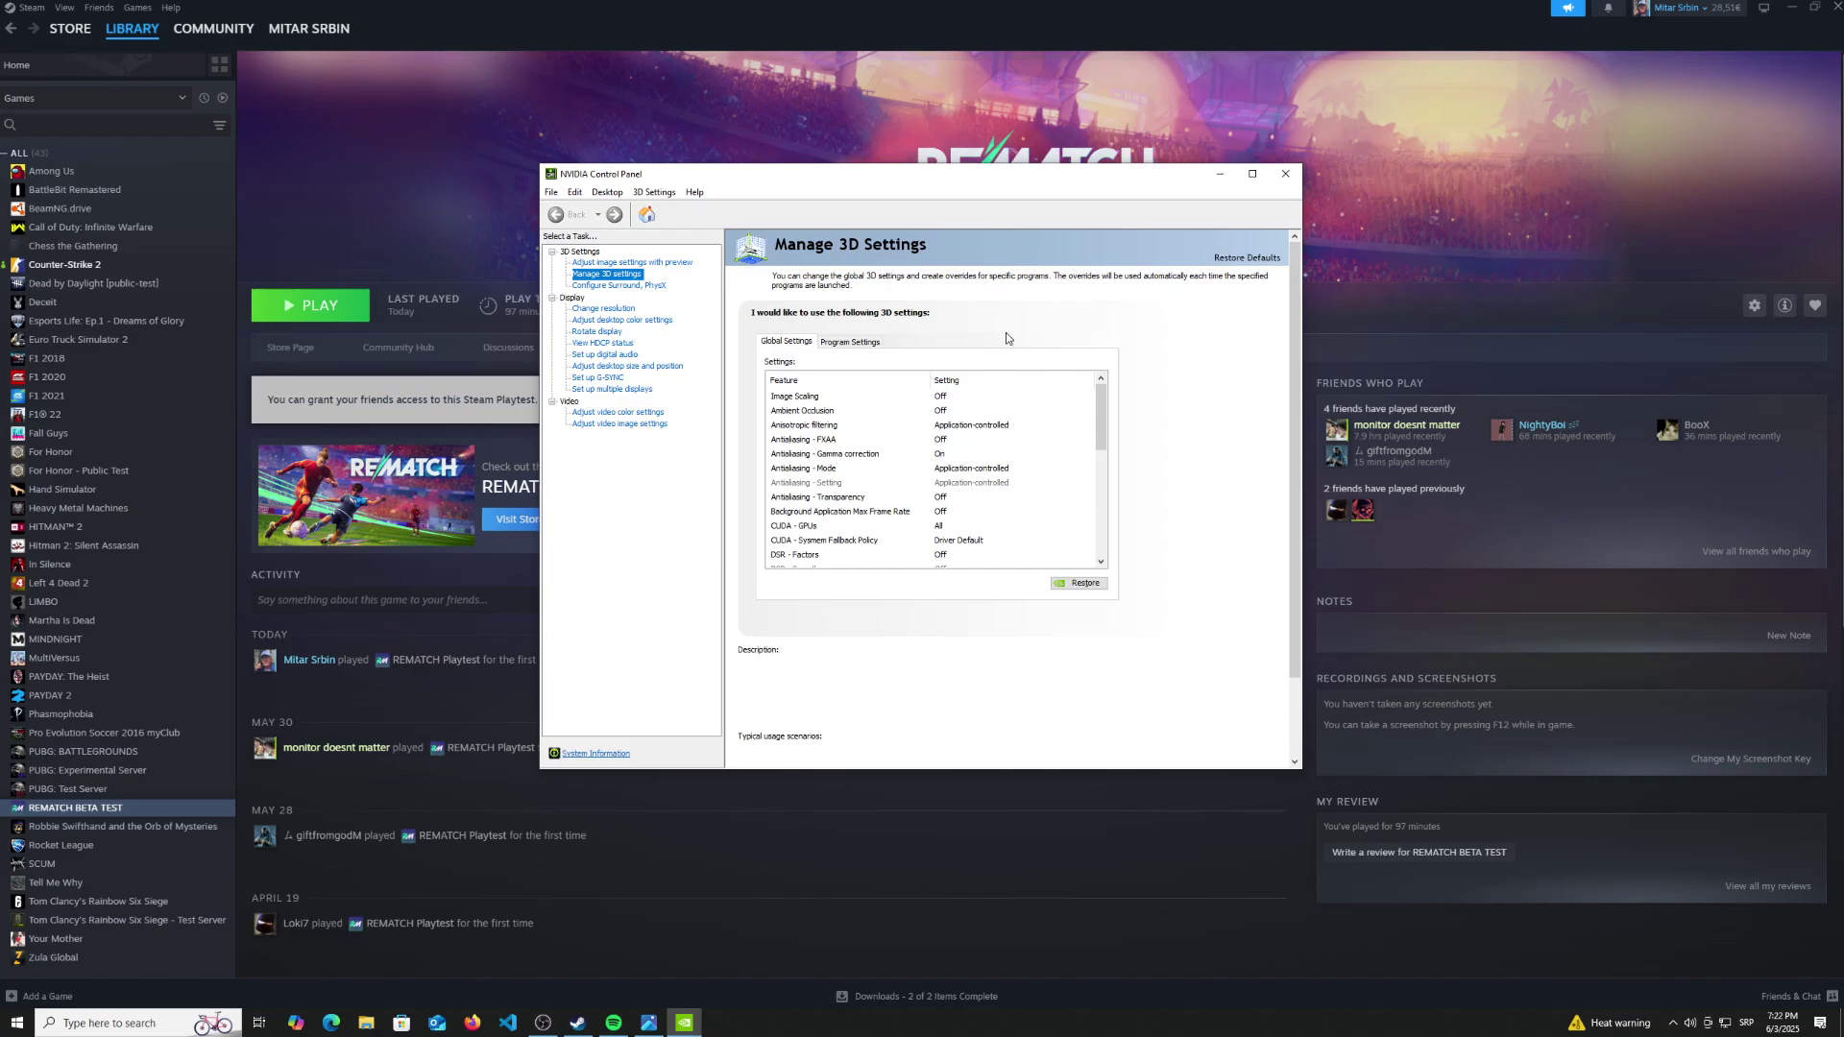
{"action": "scroll", "coordinate": [901, 461], "scroll_direction": "down", "scroll_amount": 6}
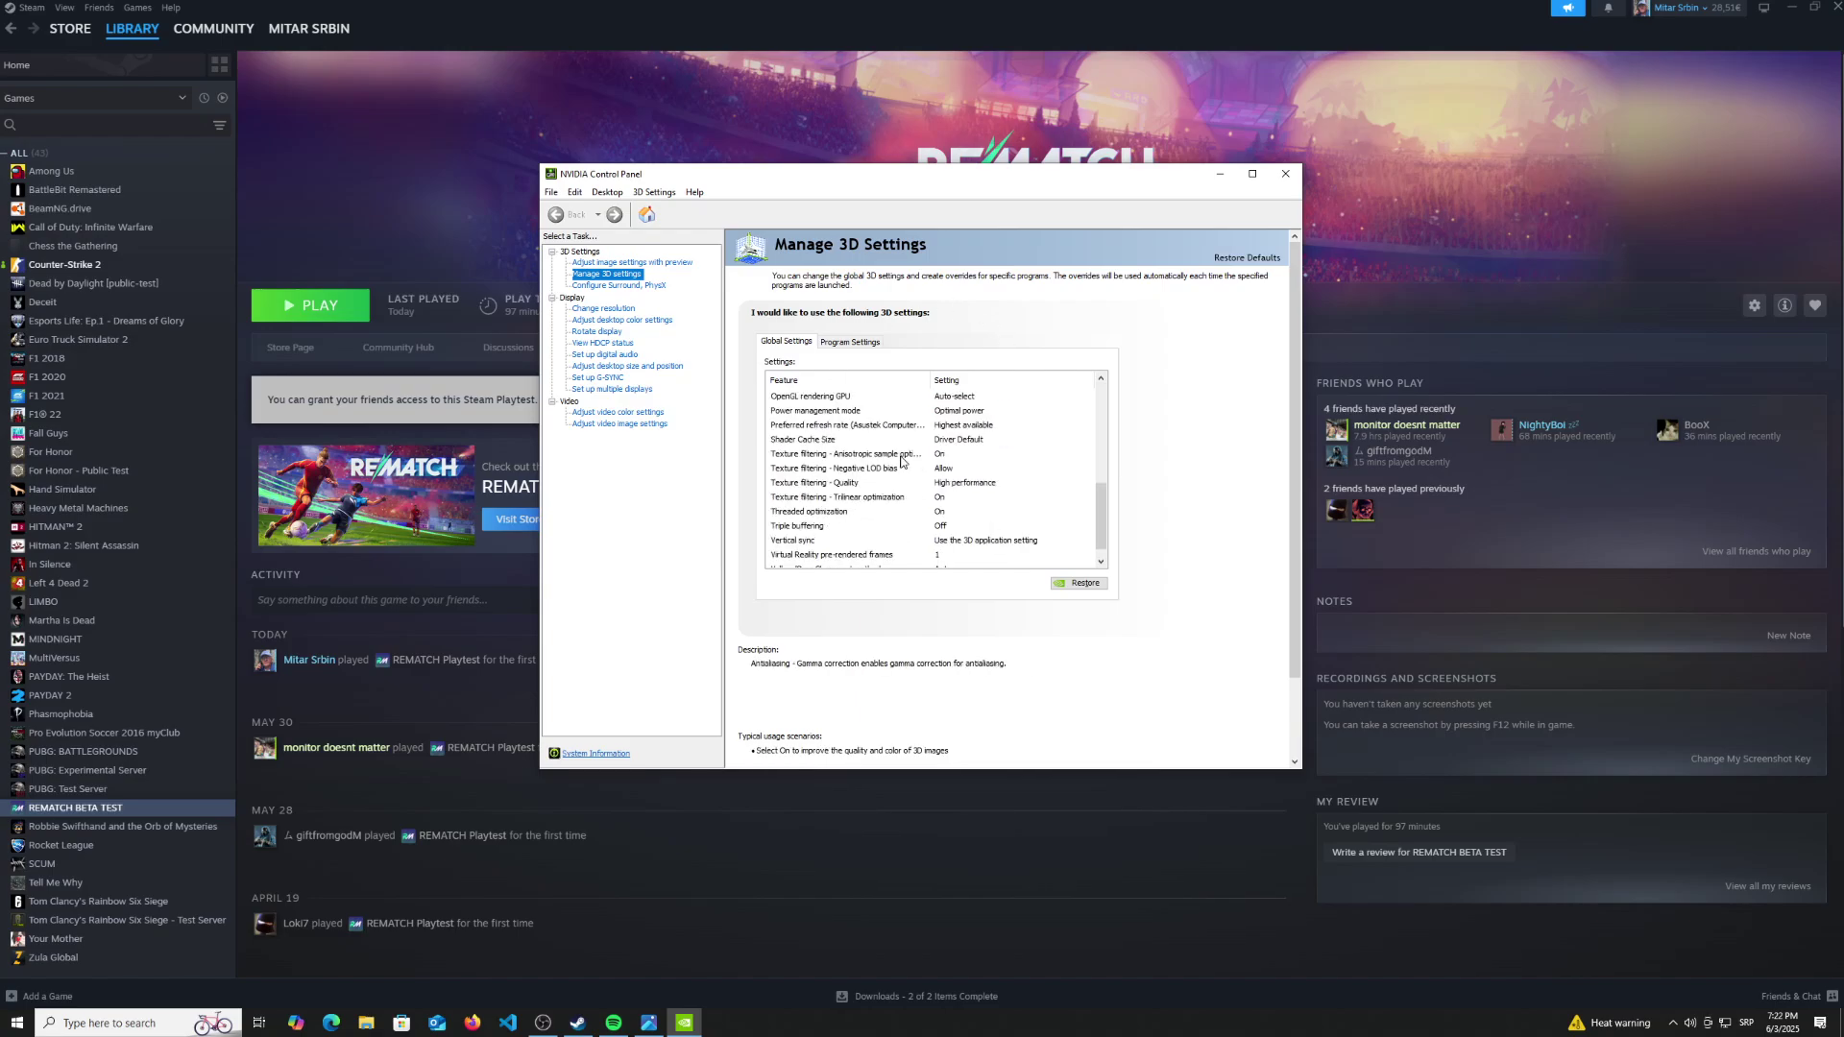
{"action": "scroll", "coordinate": [901, 461], "scroll_direction": "up", "scroll_amount": 6}
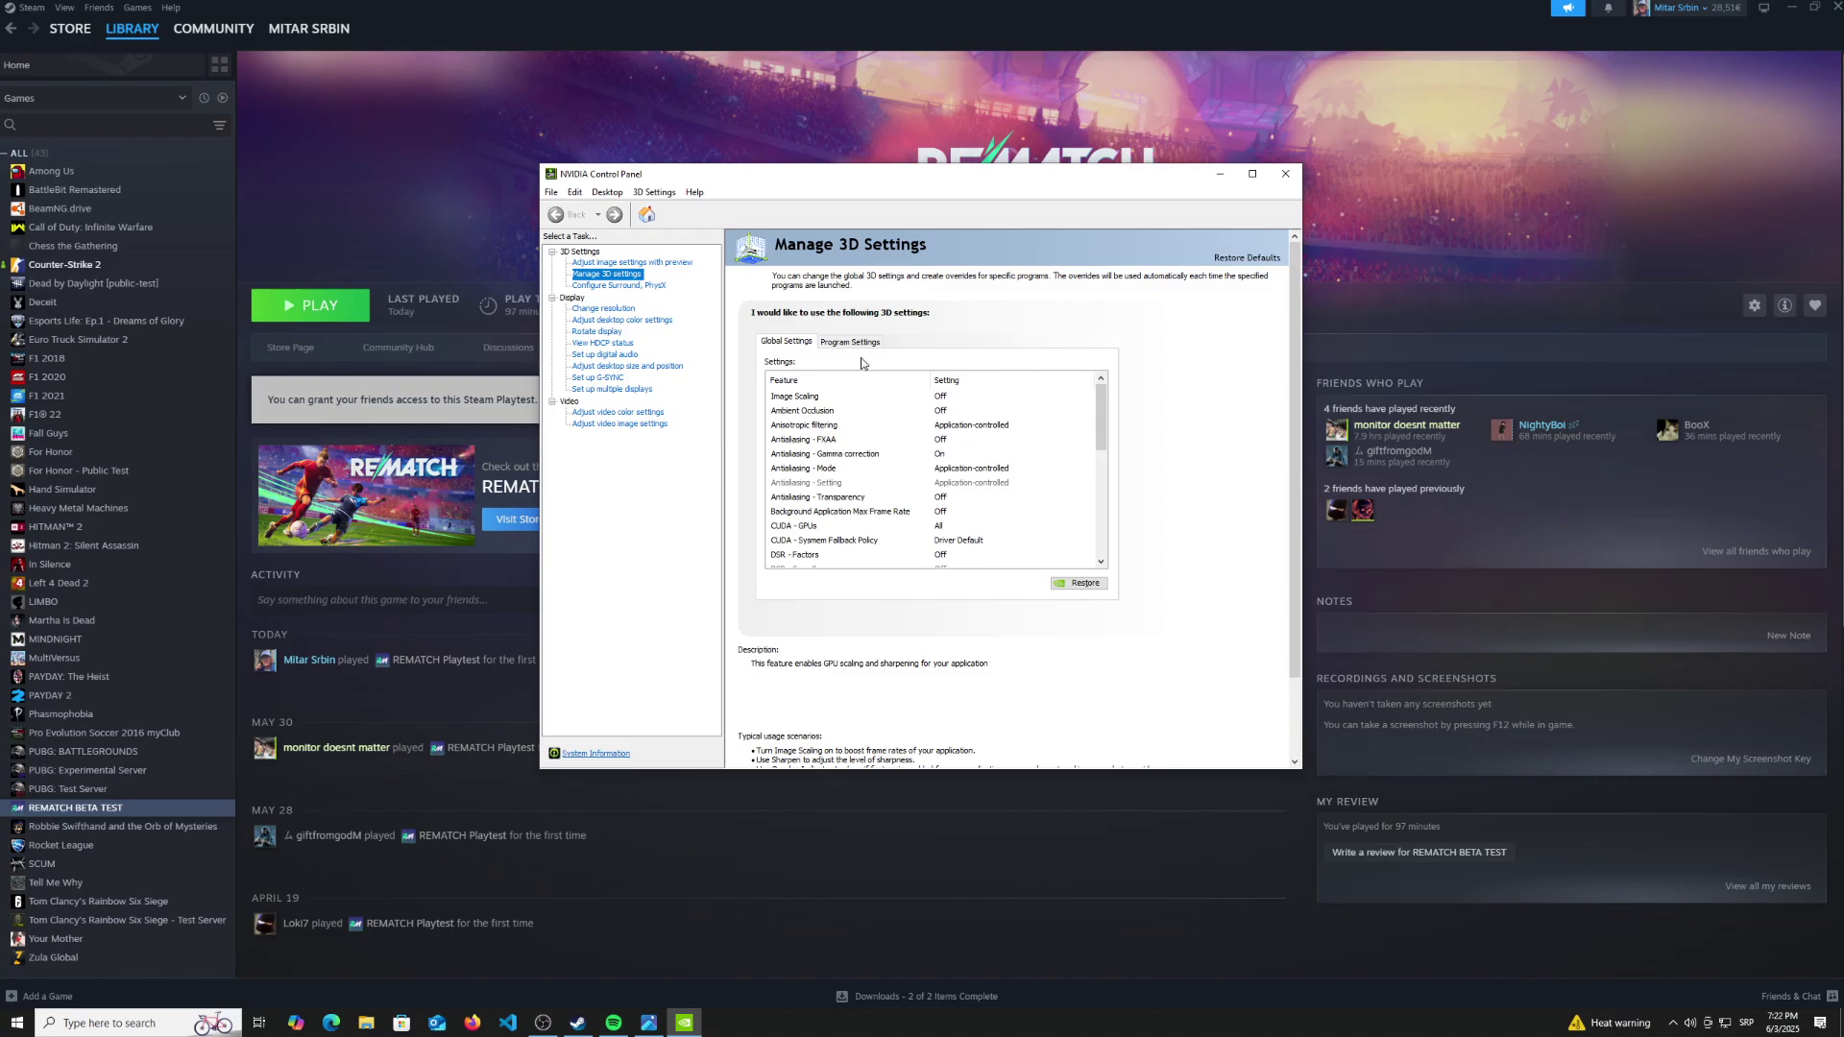
{"action": "scroll", "coordinate": [912, 480], "scroll_direction": "down", "scroll_amount": 5}
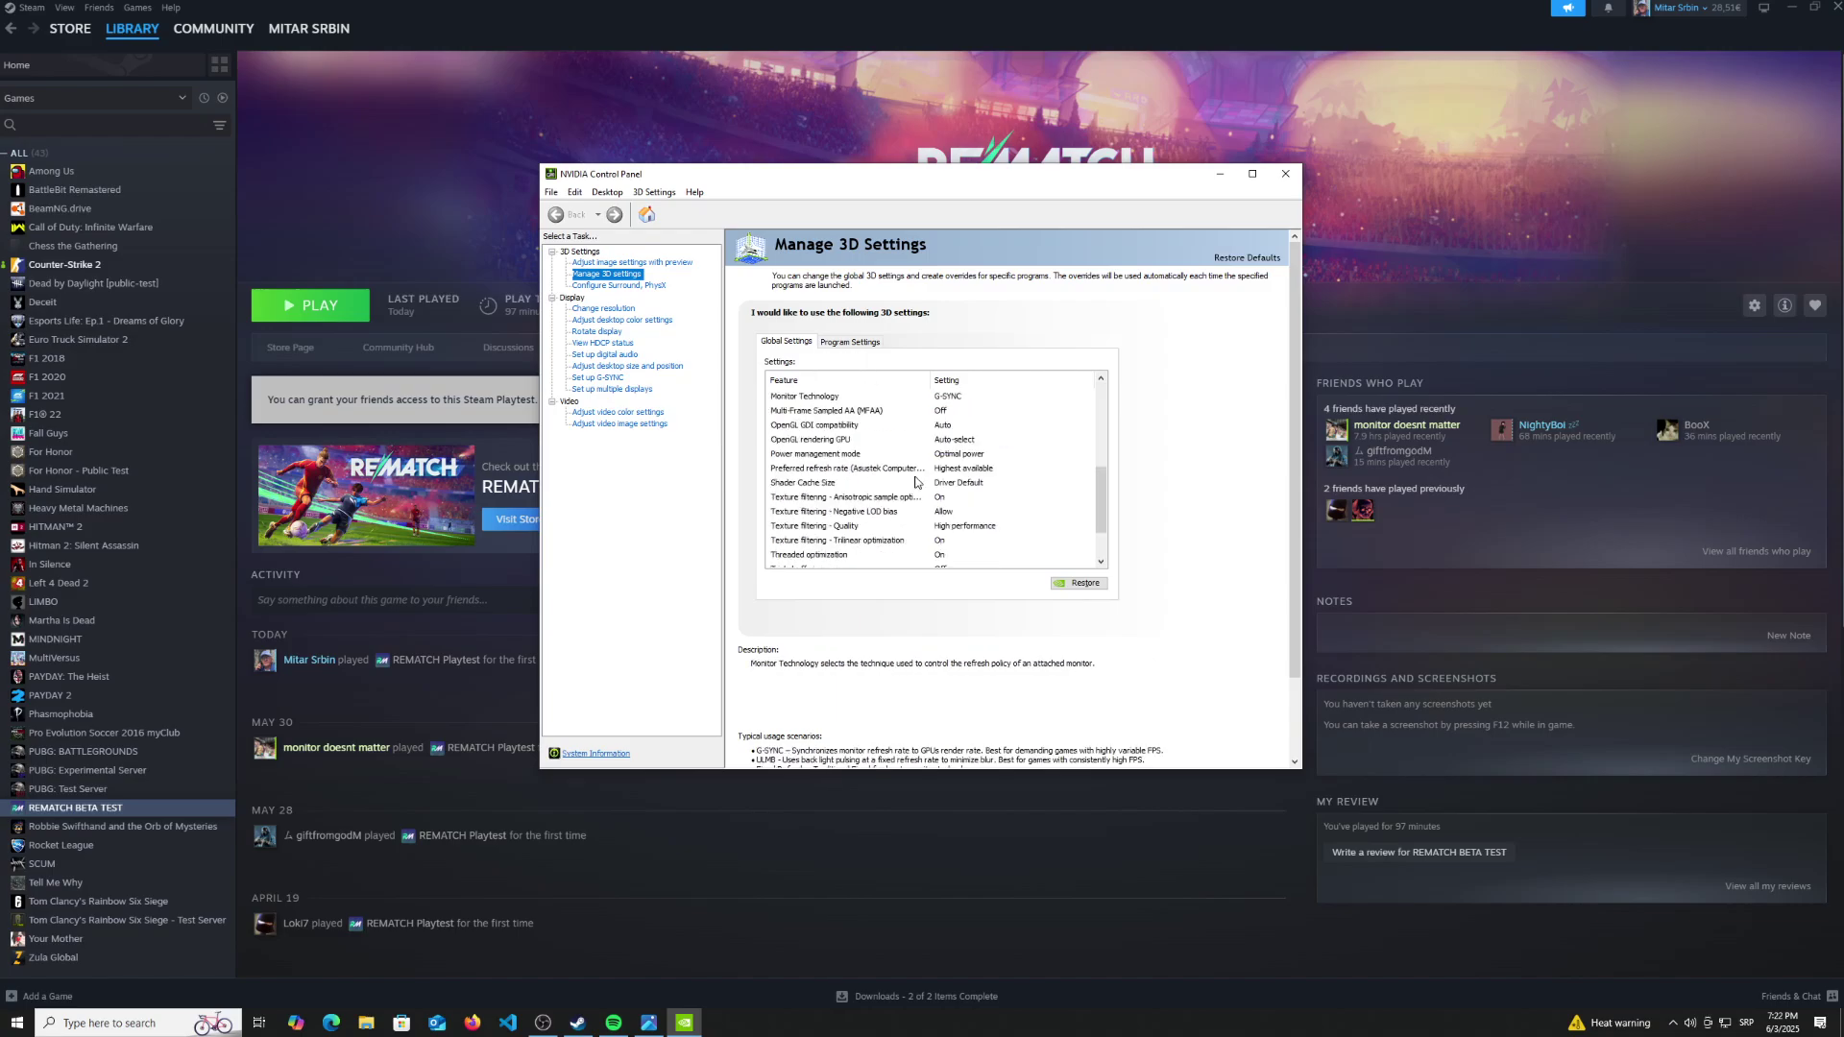
{"action": "scroll", "coordinate": [914, 480], "scroll_direction": "down", "scroll_amount": 2}
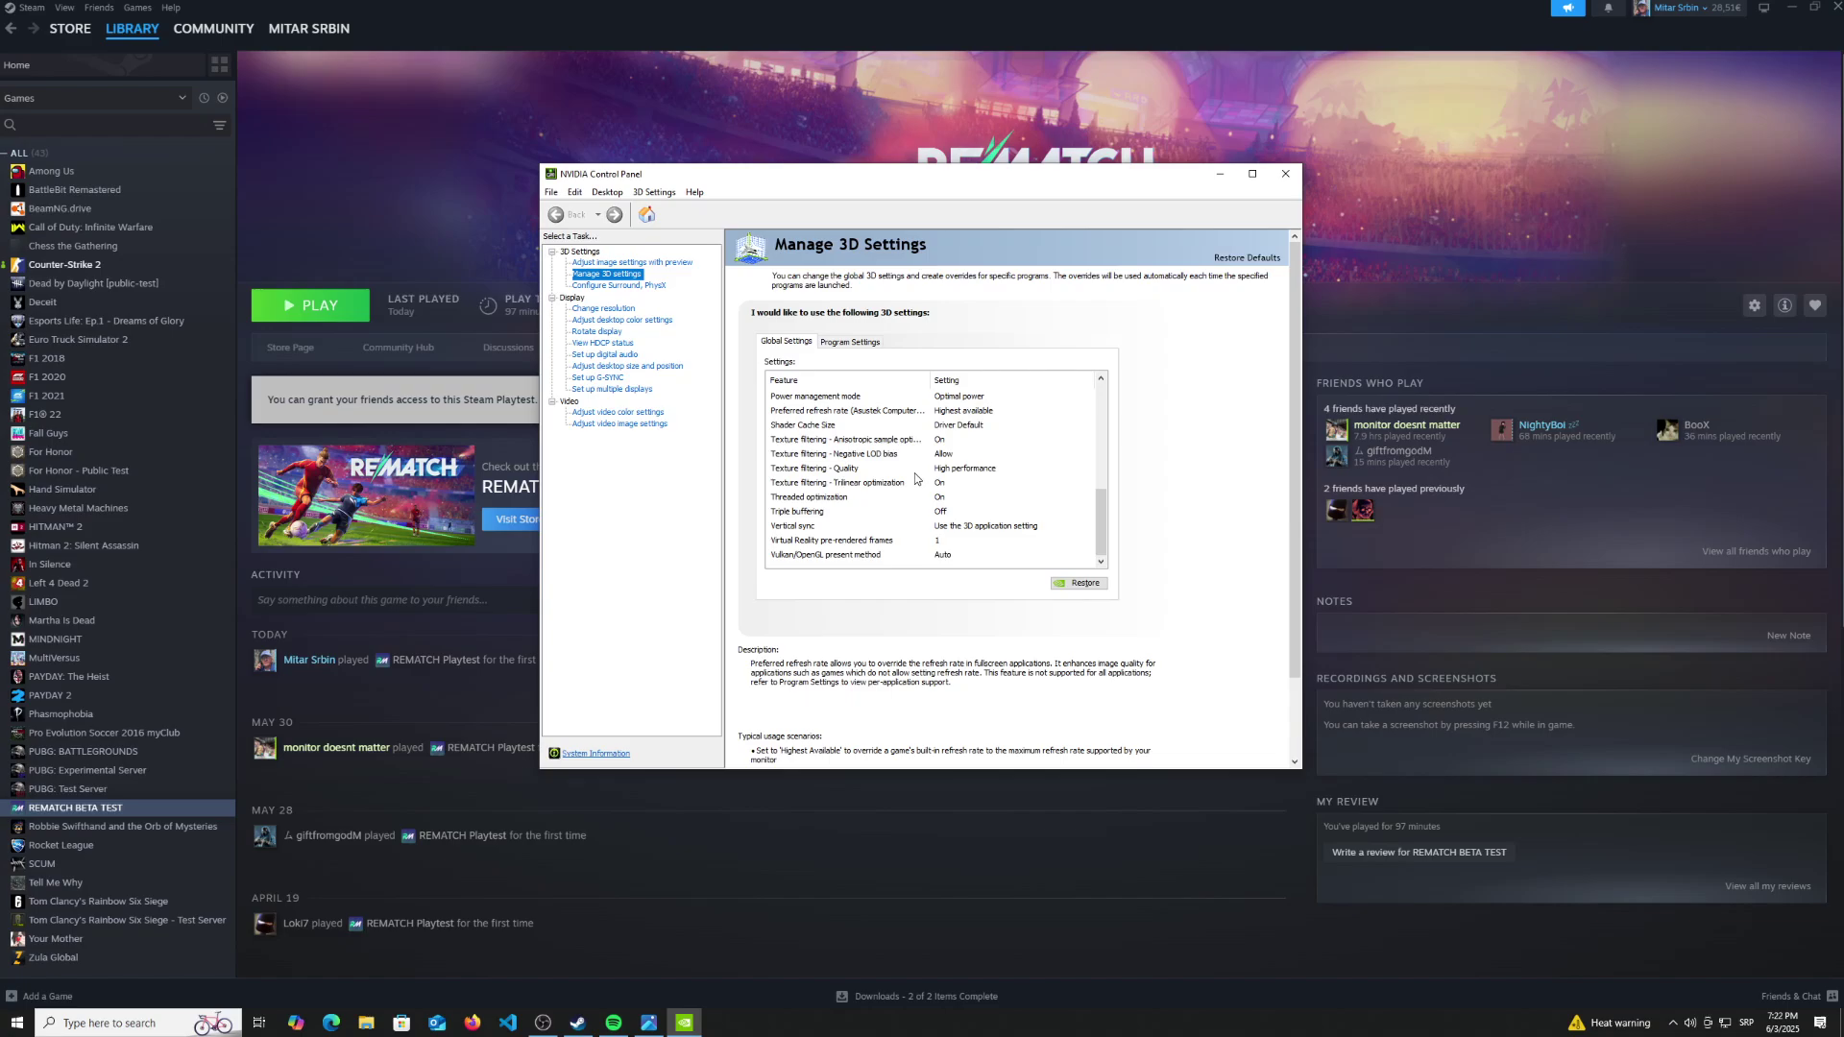
Check Triple buffering stays Off and Vertical sync on Use the 3D application setting
{"action": "left_click", "coordinate": [951, 512]}
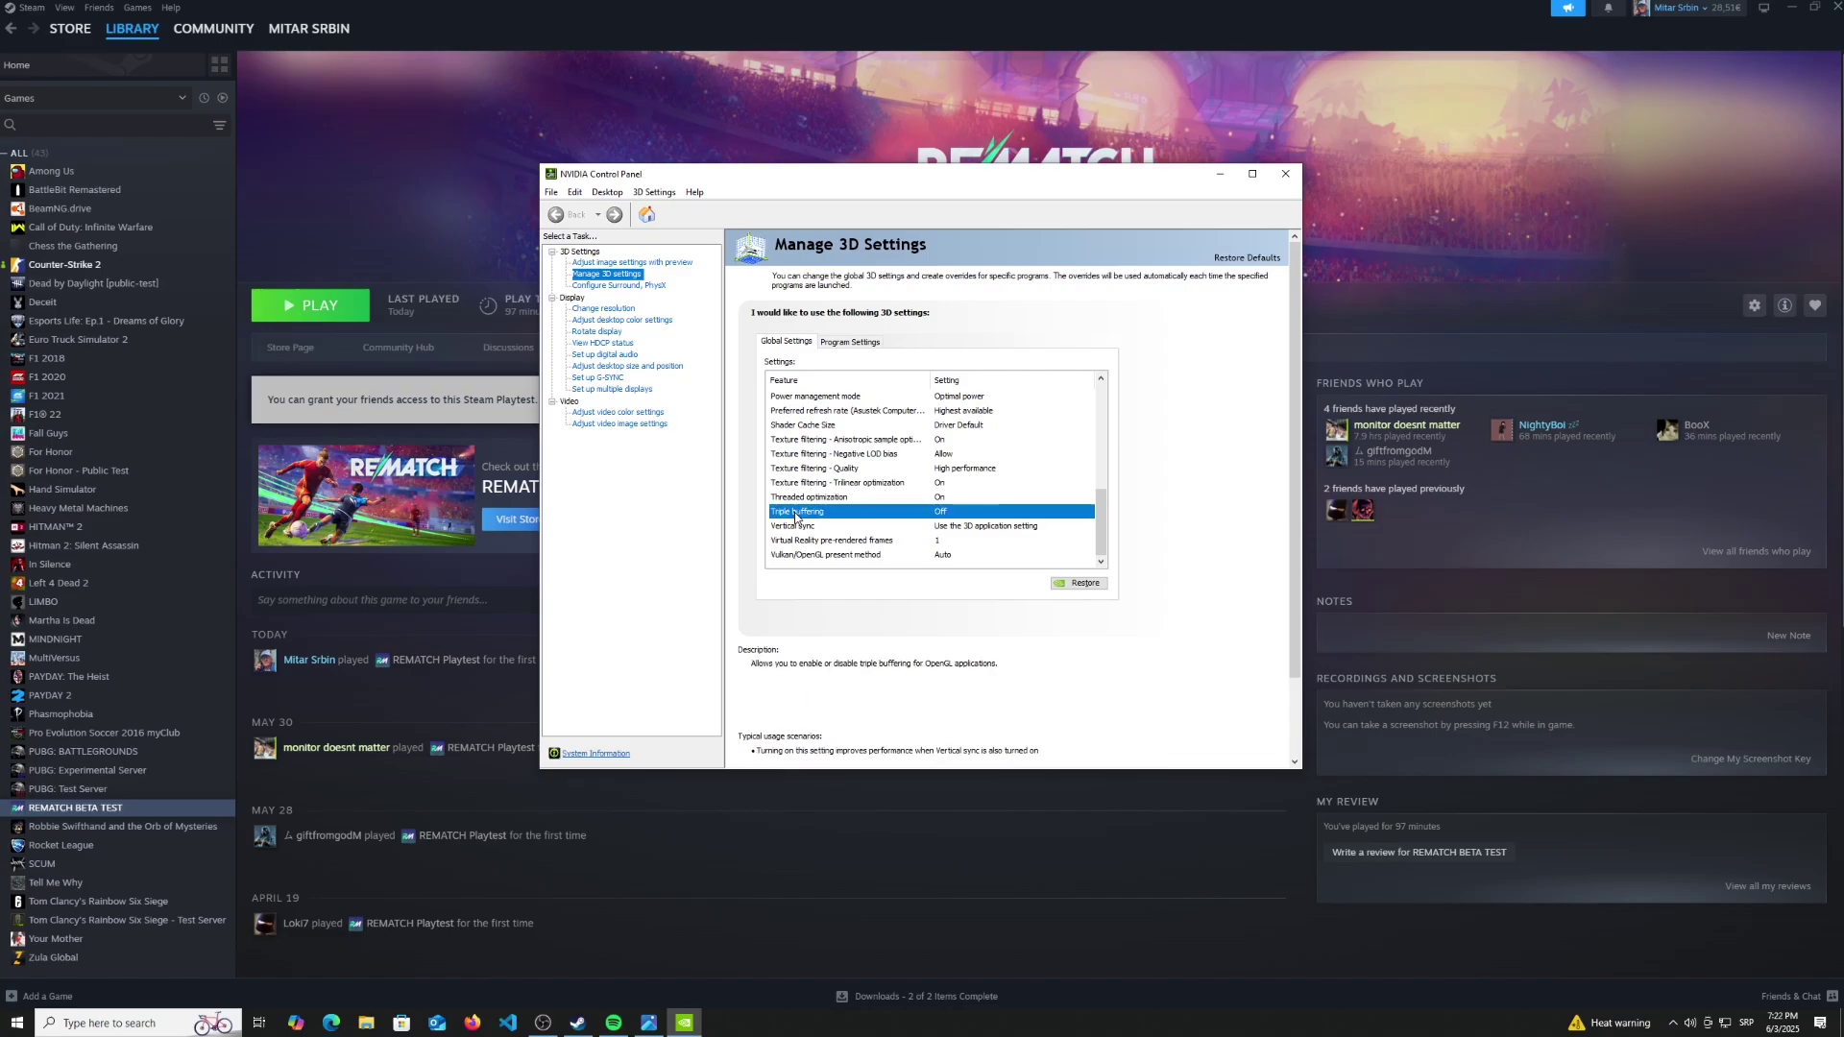
{"action": "left_click", "coordinate": [943, 513]}
{"action": "mouse_move", "coordinate": [983, 525]}
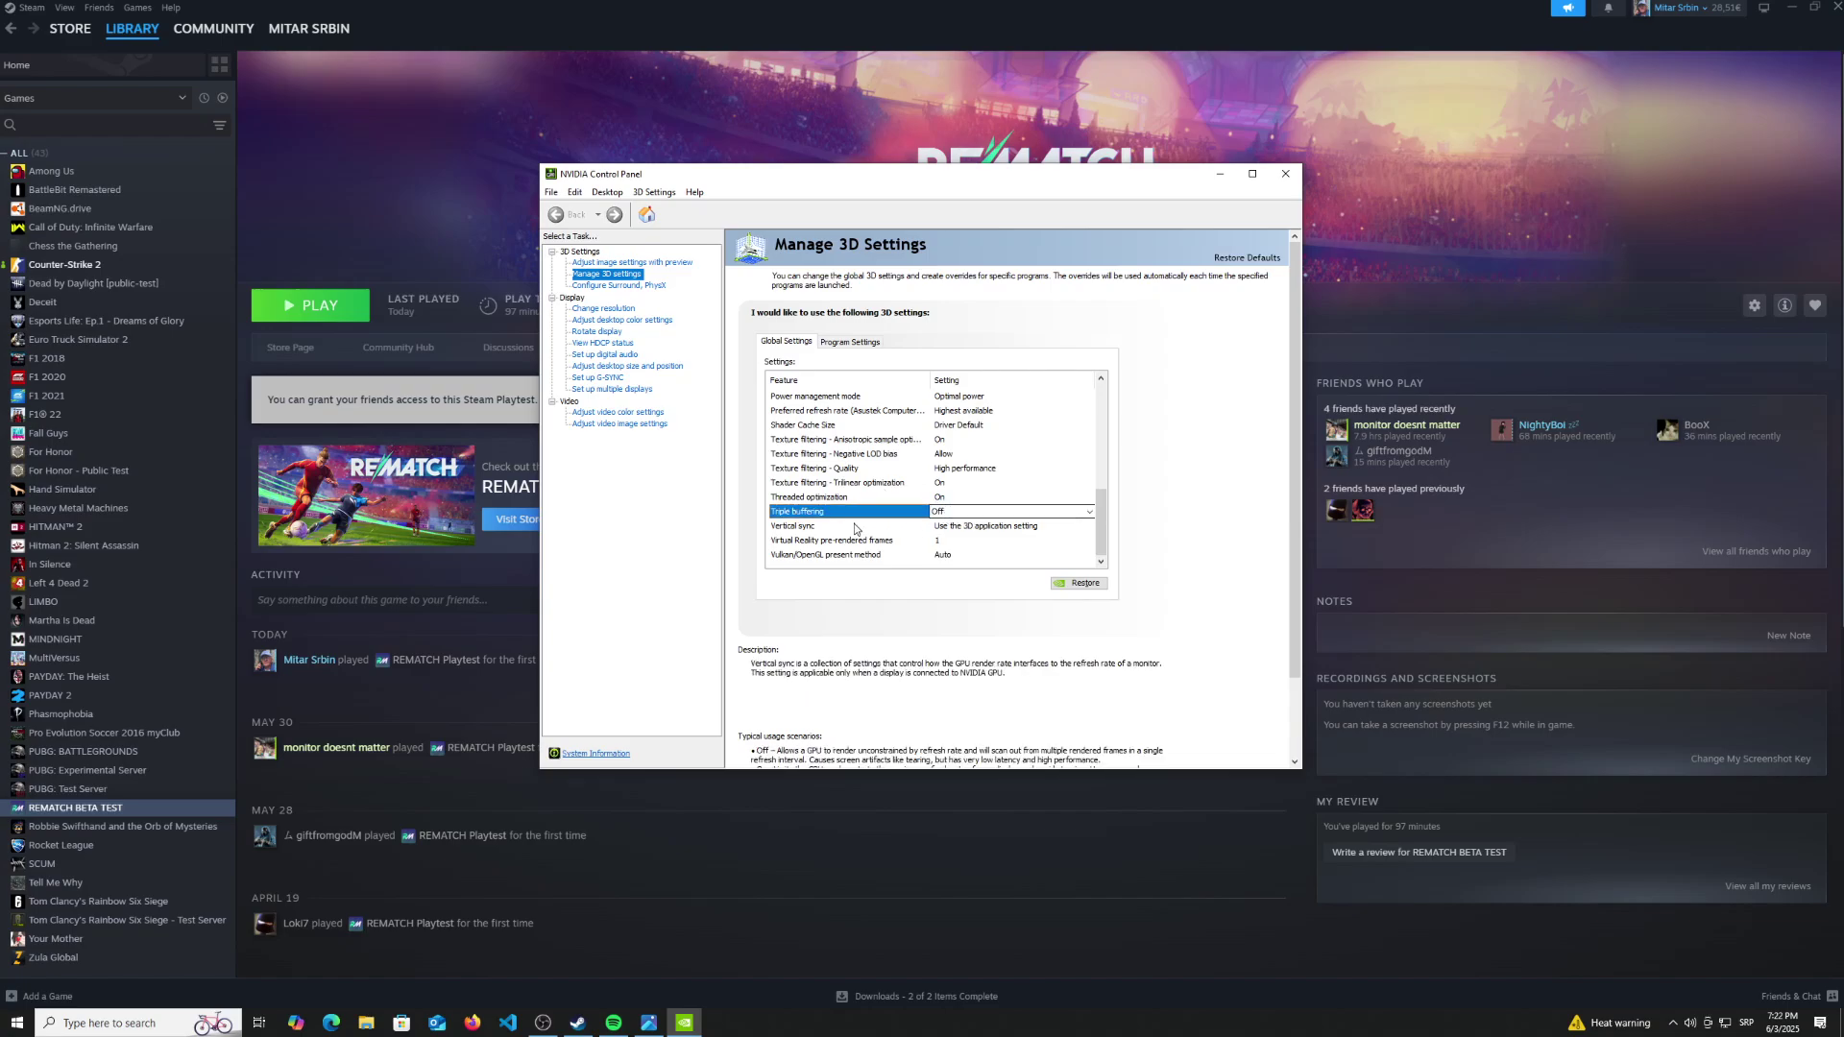
{"action": "left_click", "coordinate": [810, 530]}
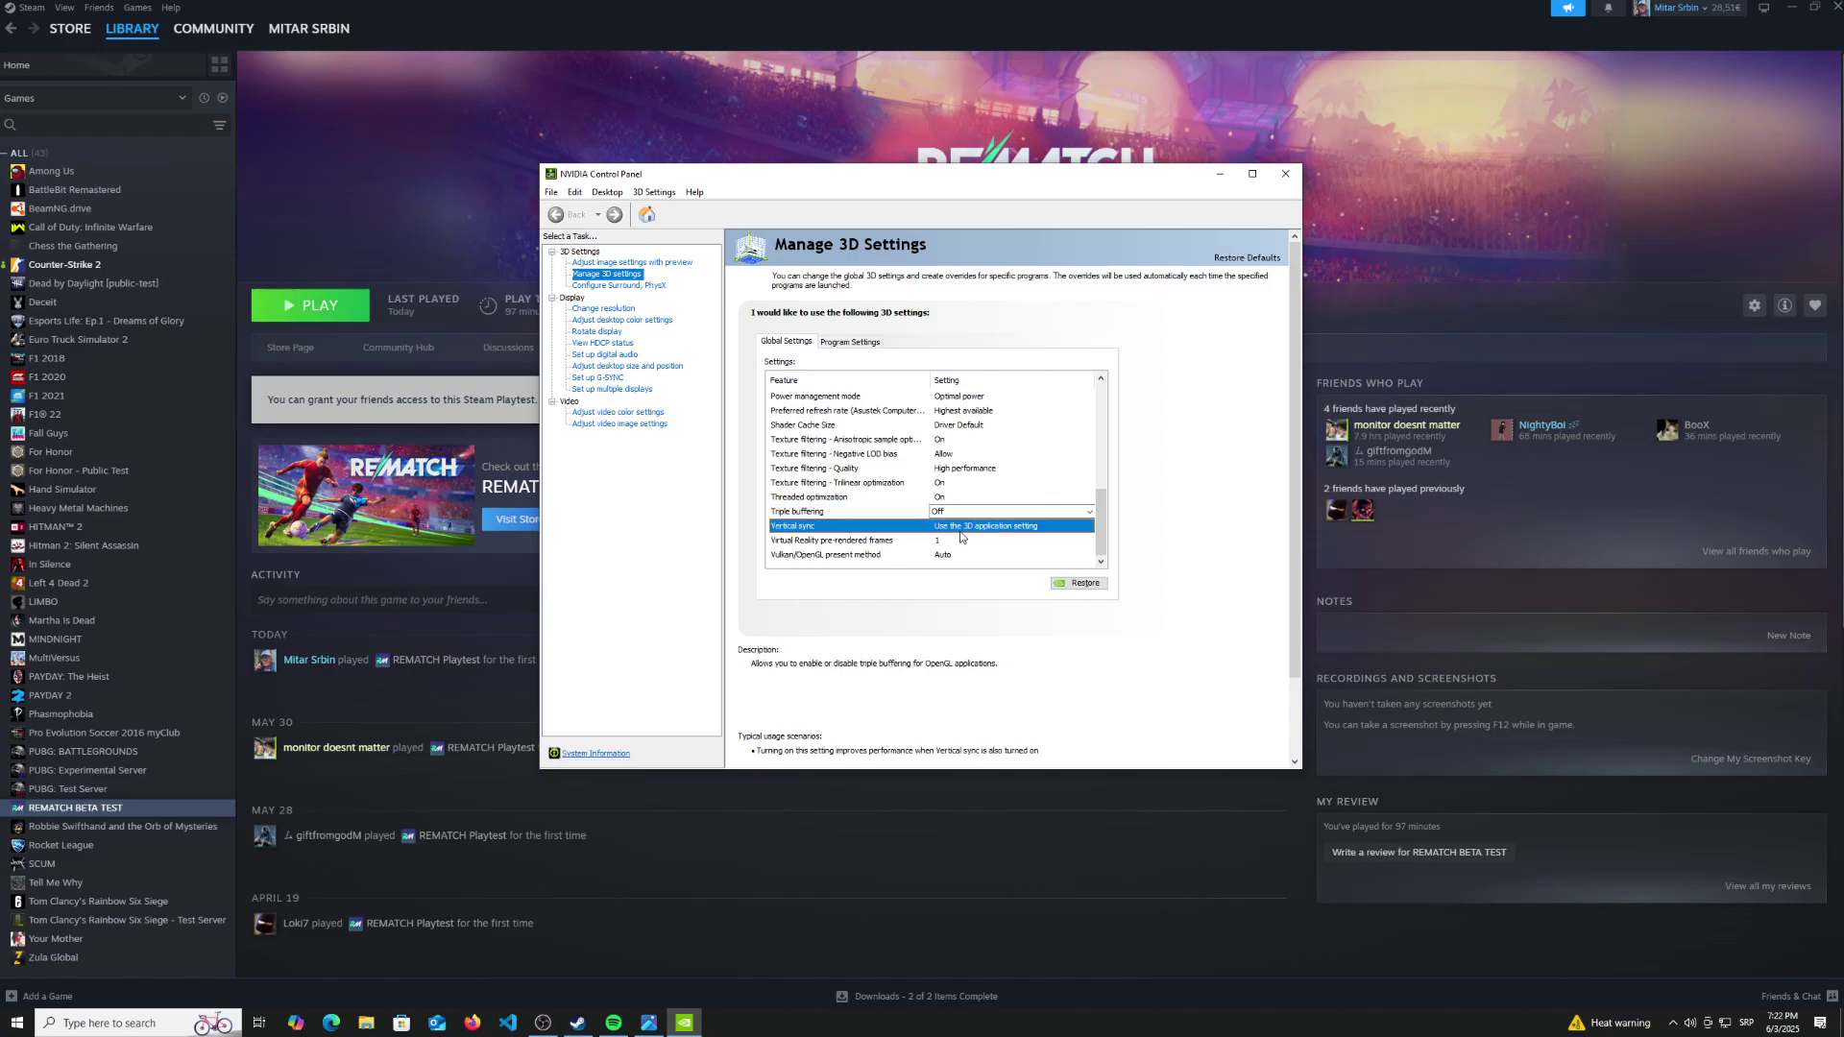
{"action": "left_click", "coordinate": [965, 533]}
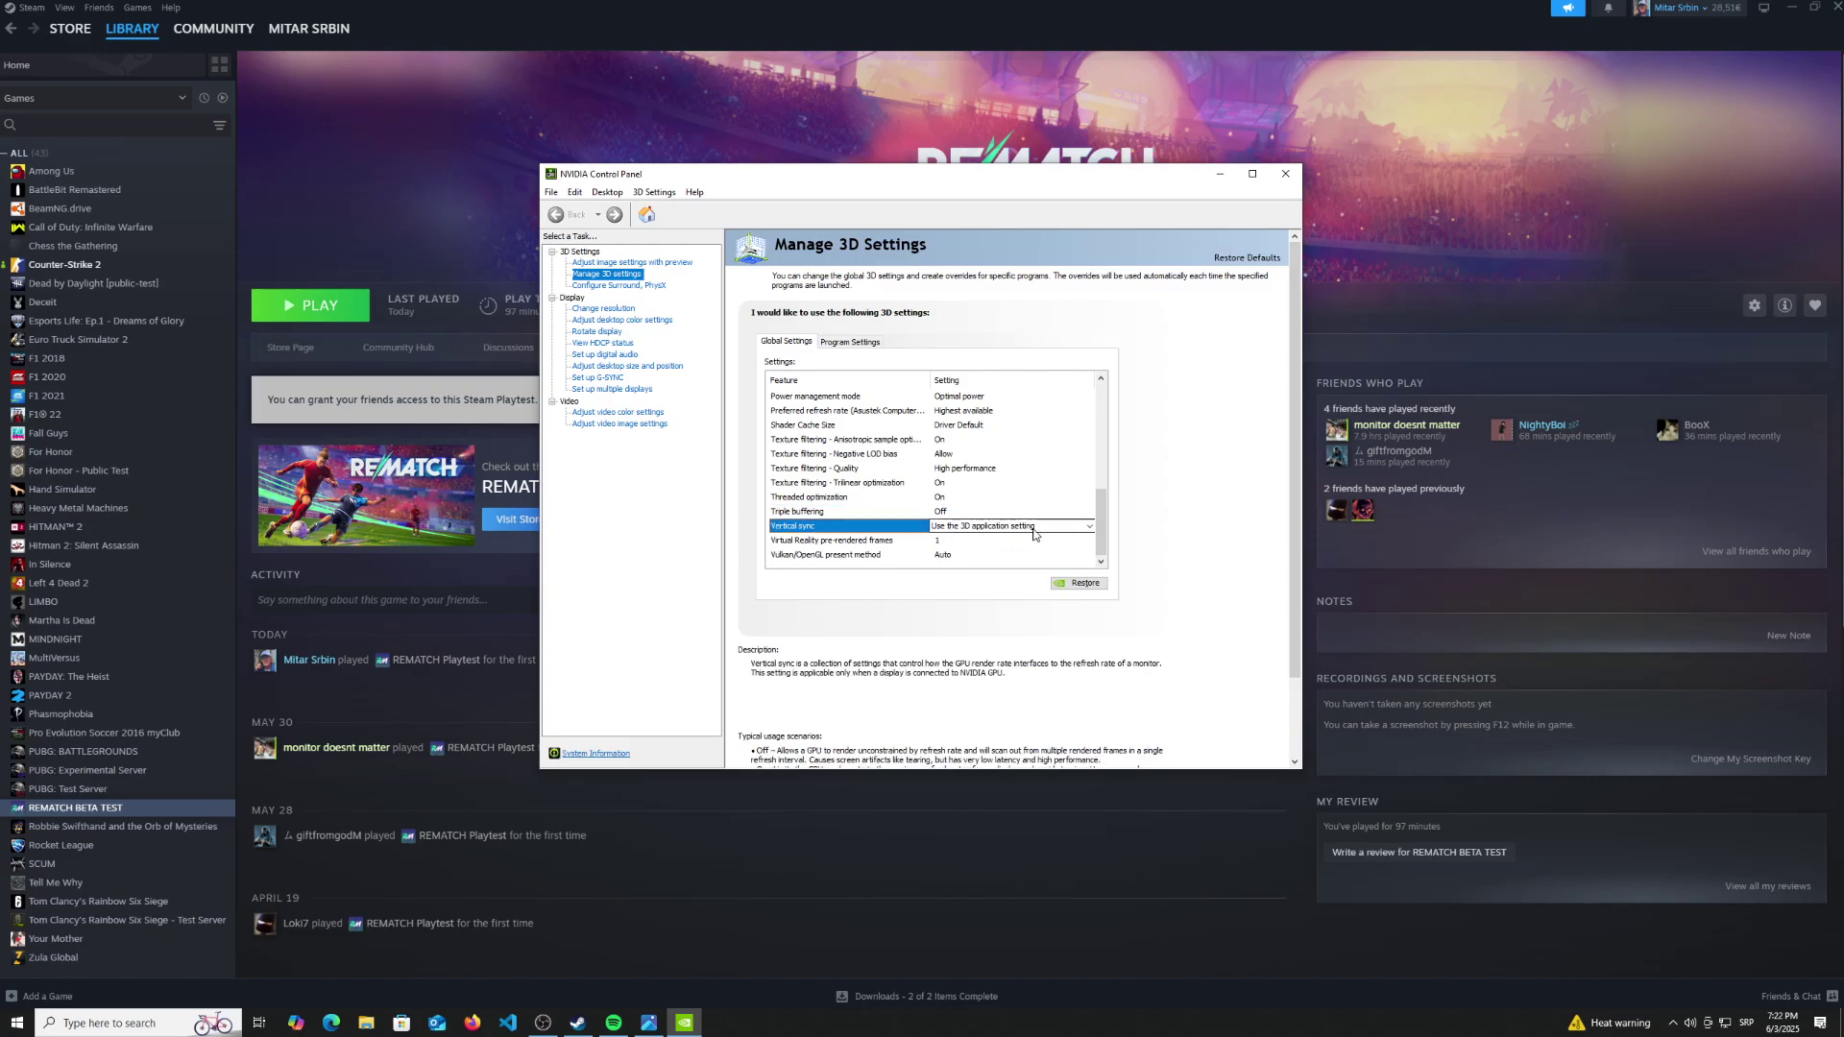
{"action": "mouse_move", "coordinate": [948, 516]}
{"action": "mouse_move", "coordinate": [809, 557]}
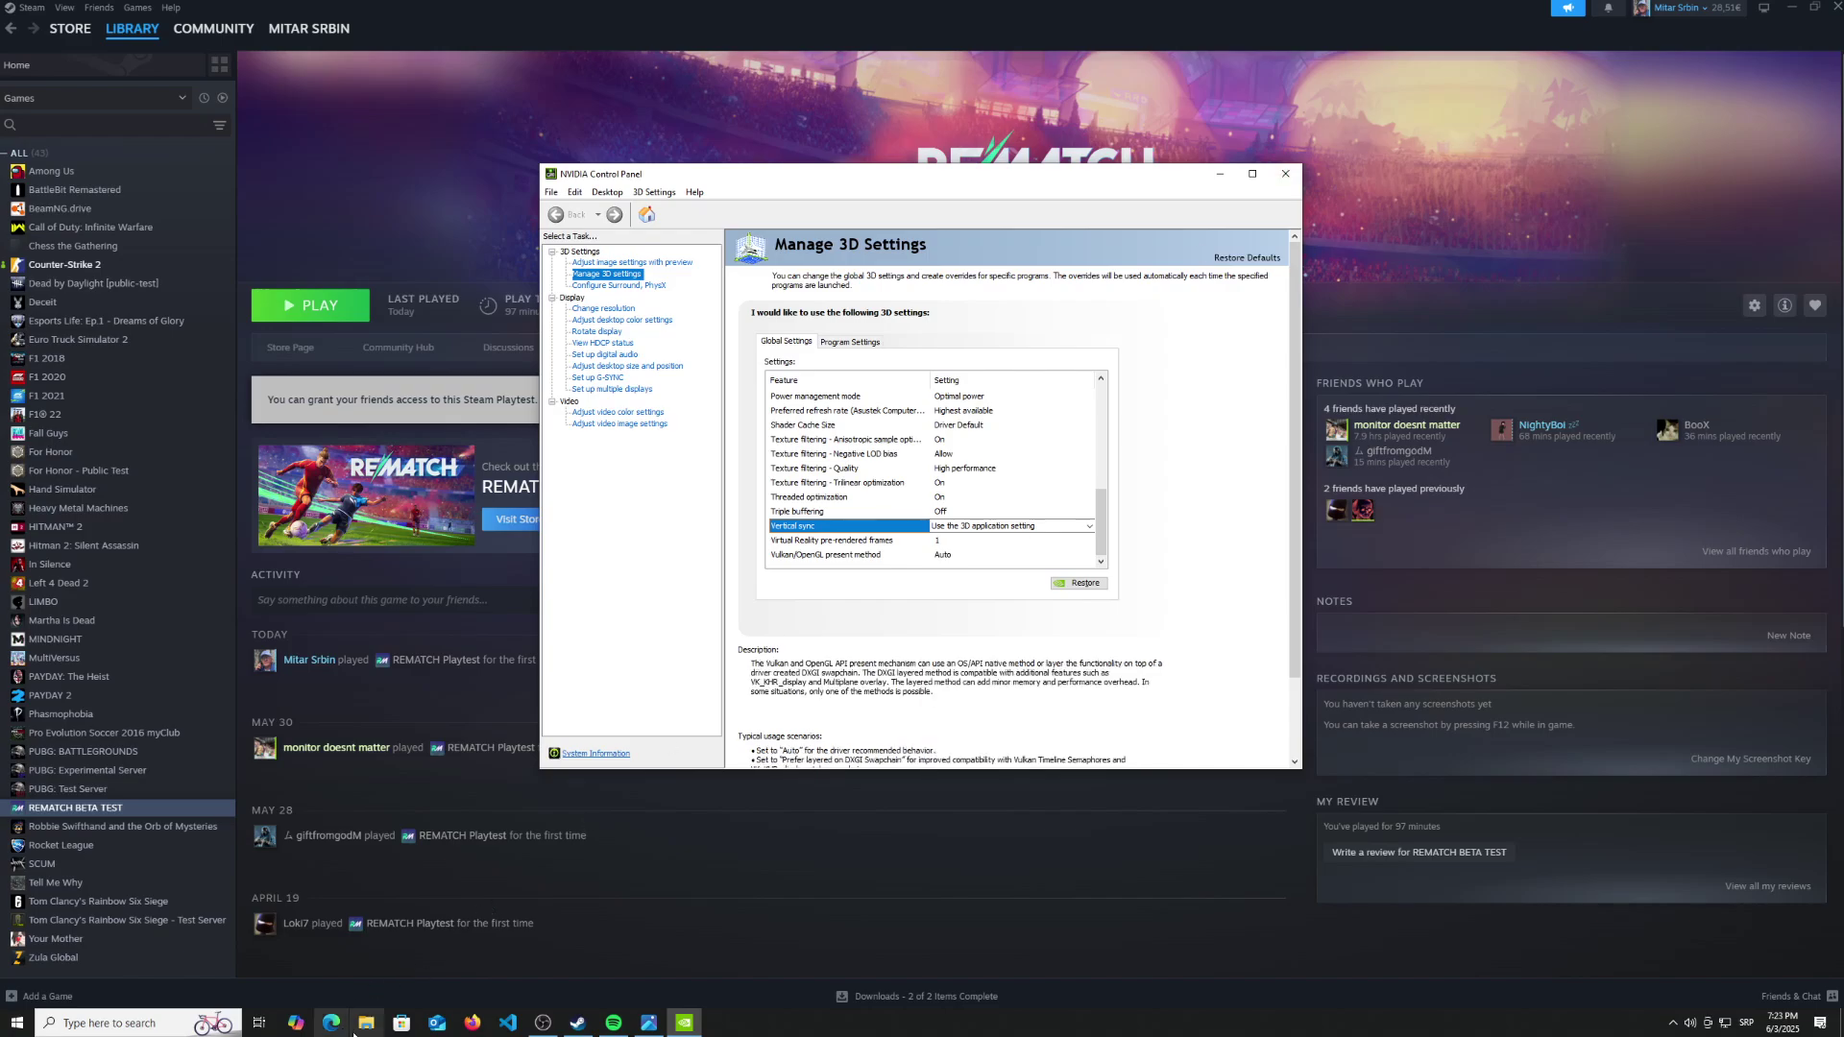
Browse File Explorer to C:\Program Files (x86)\Steam\steamapps\common
{"action": "left_click", "coordinate": [367, 1024]}
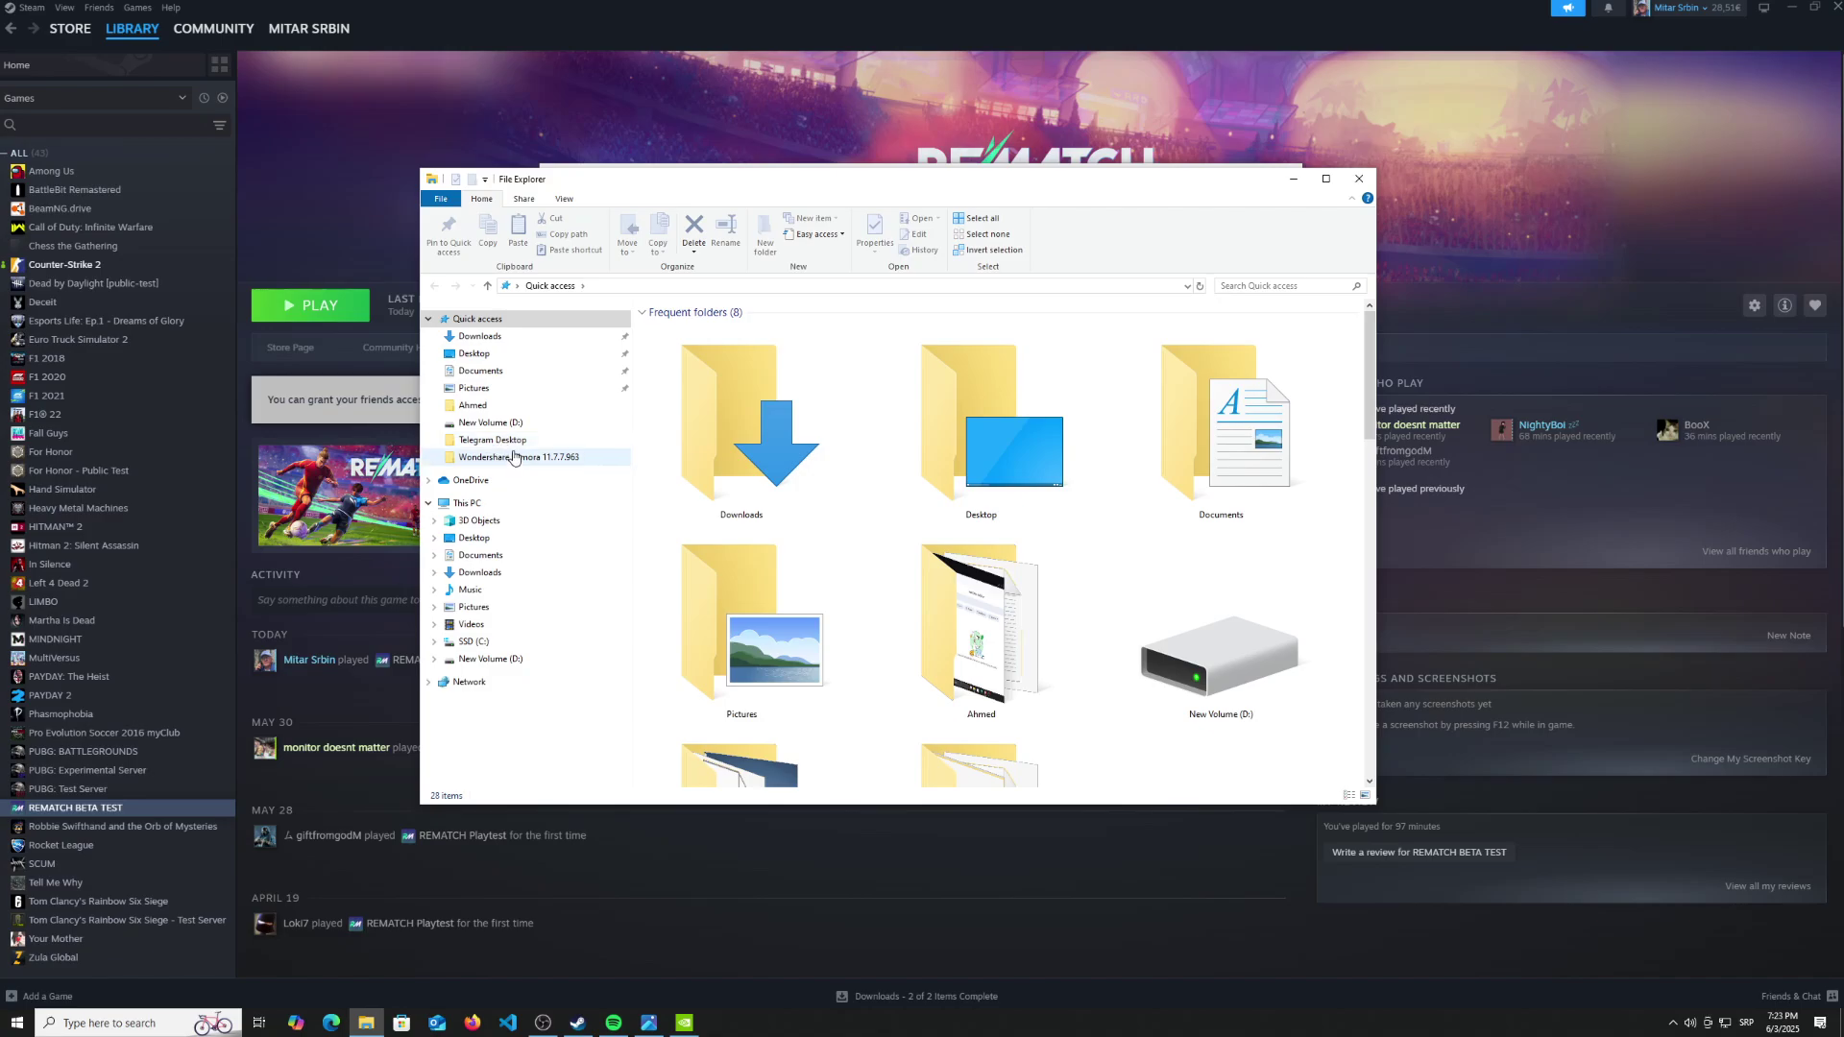
{"action": "left_click", "coordinate": [471, 644]}
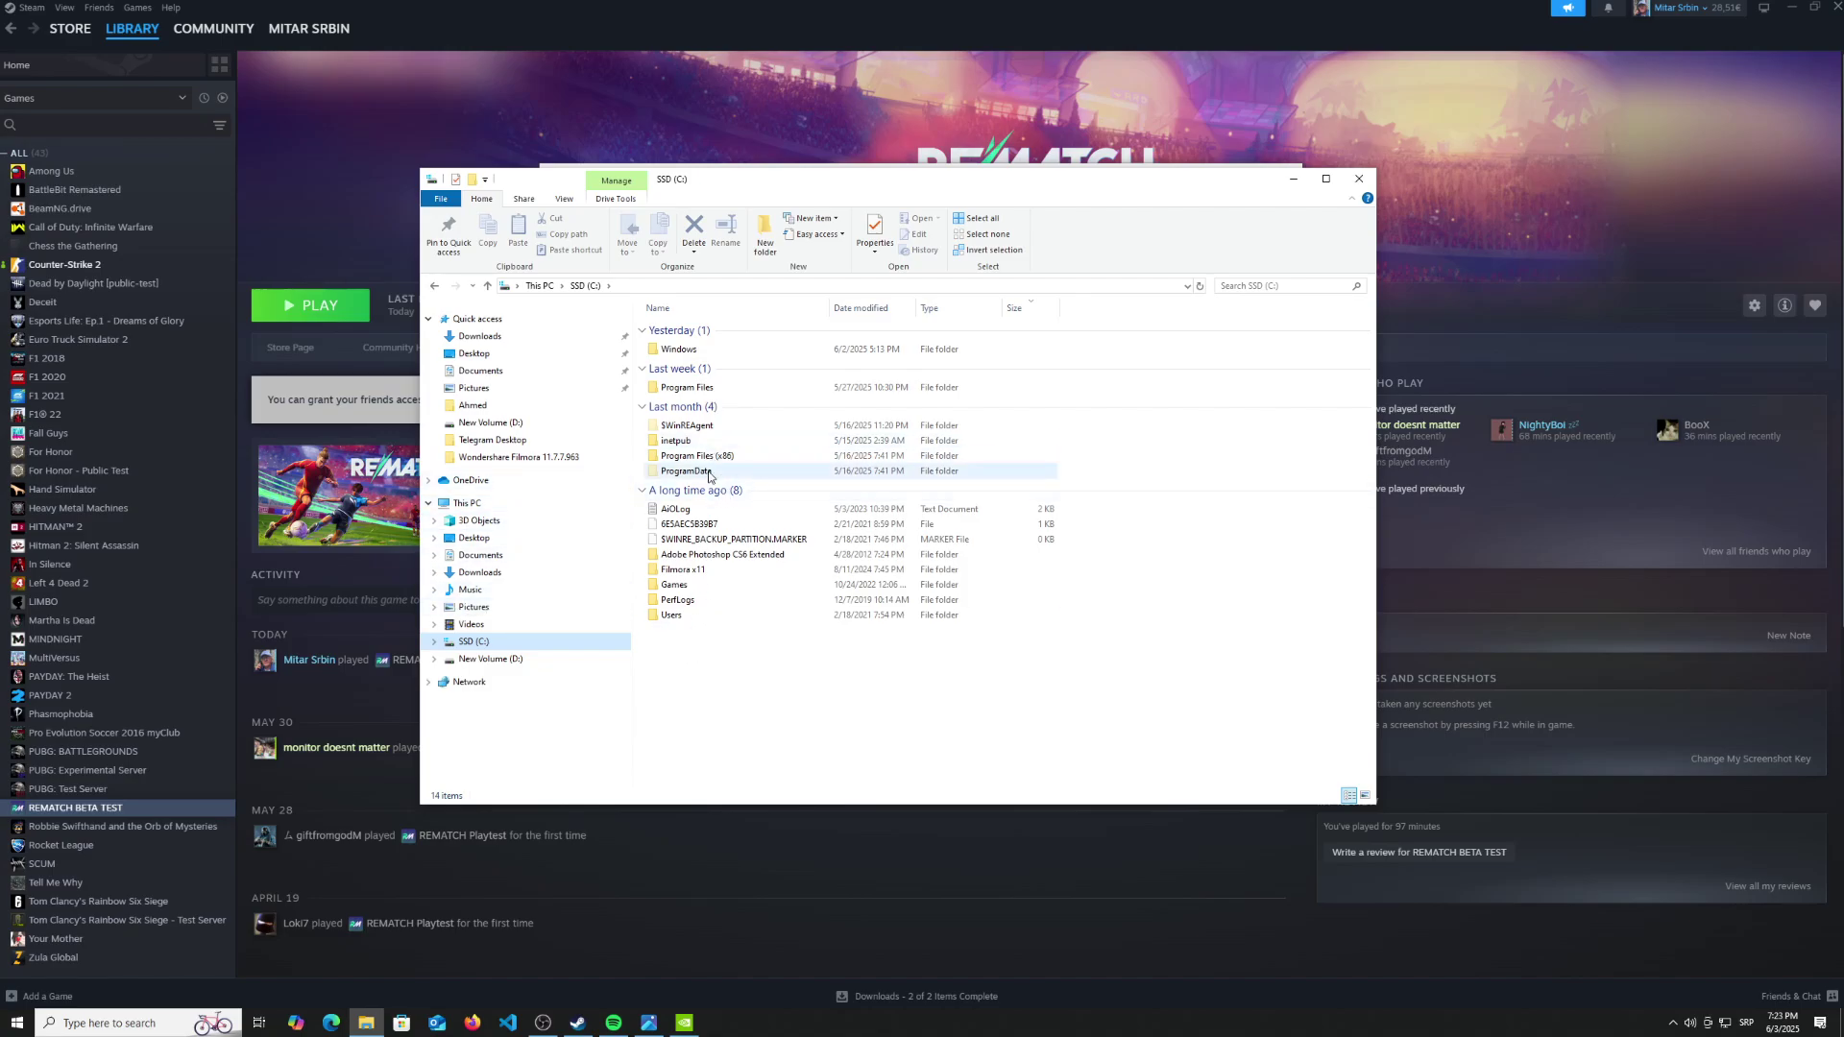
{"action": "double_click", "coordinate": [695, 456]}
{"action": "scroll", "coordinate": [692, 710], "scroll_direction": "down", "scroll_amount": 4}
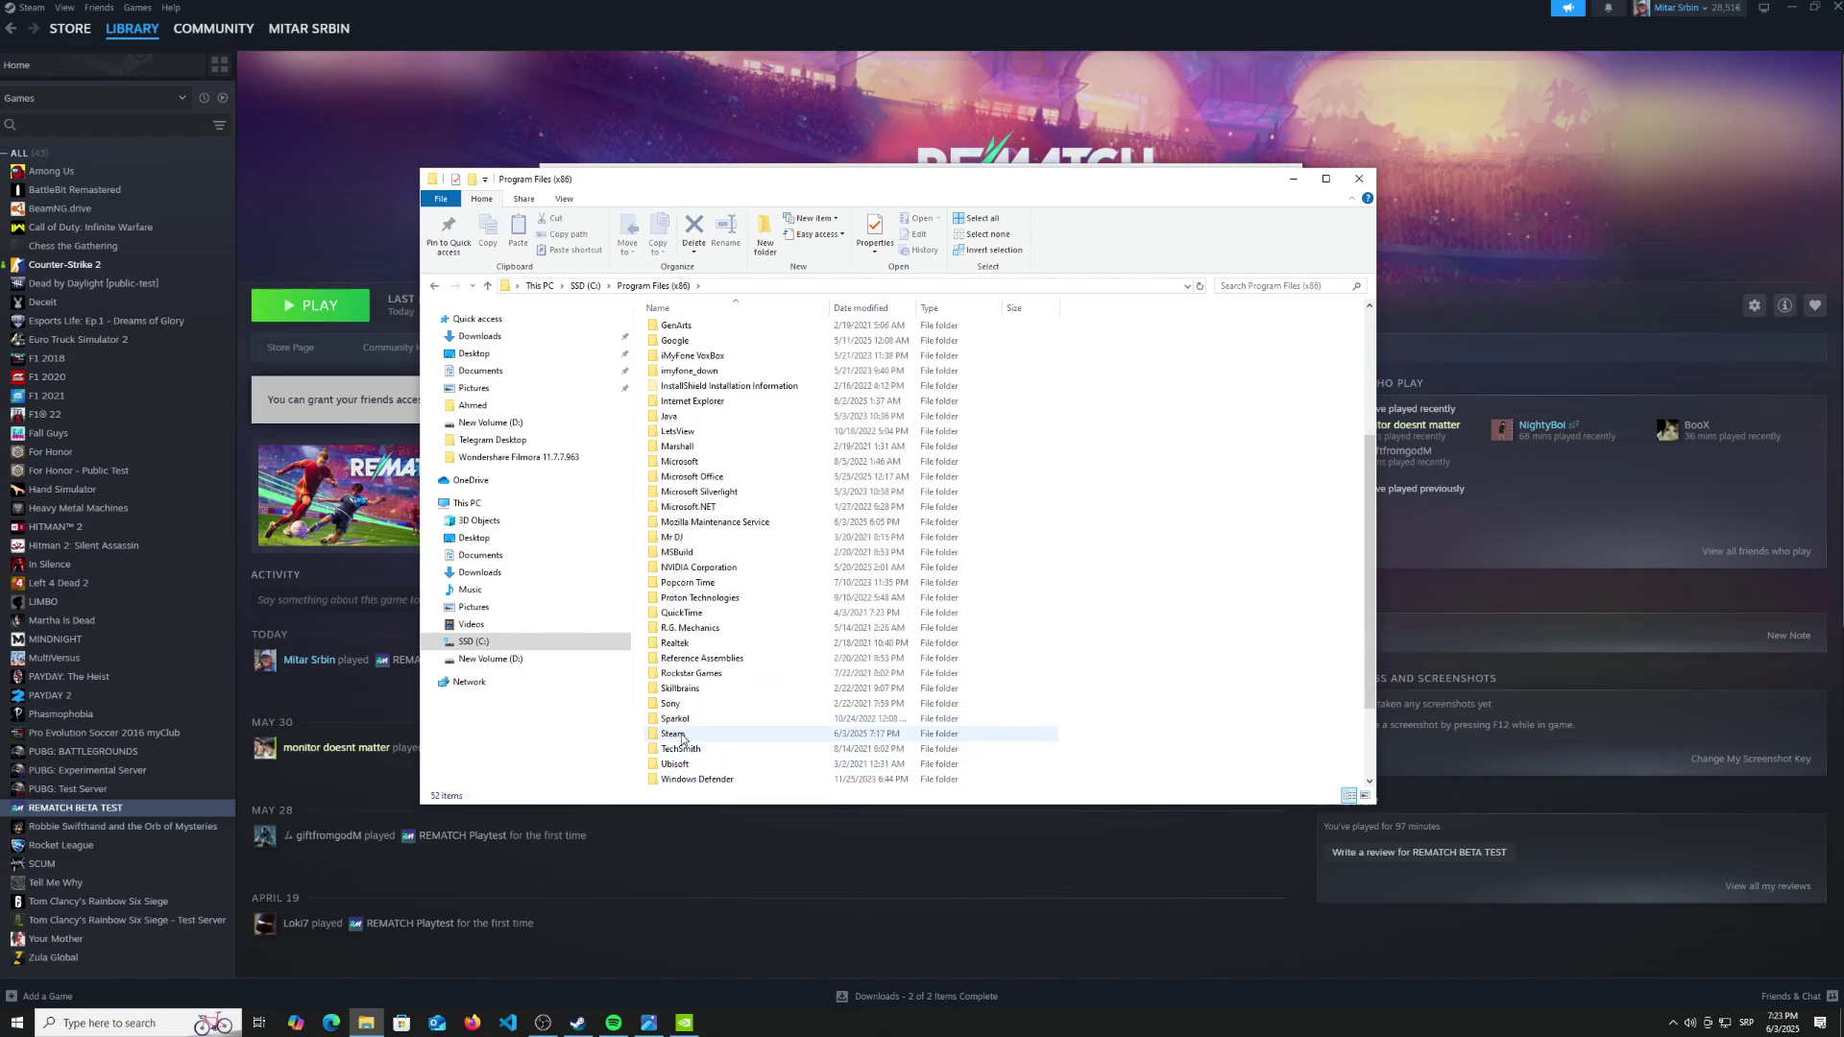
{"action": "double_click", "coordinate": [674, 779]}
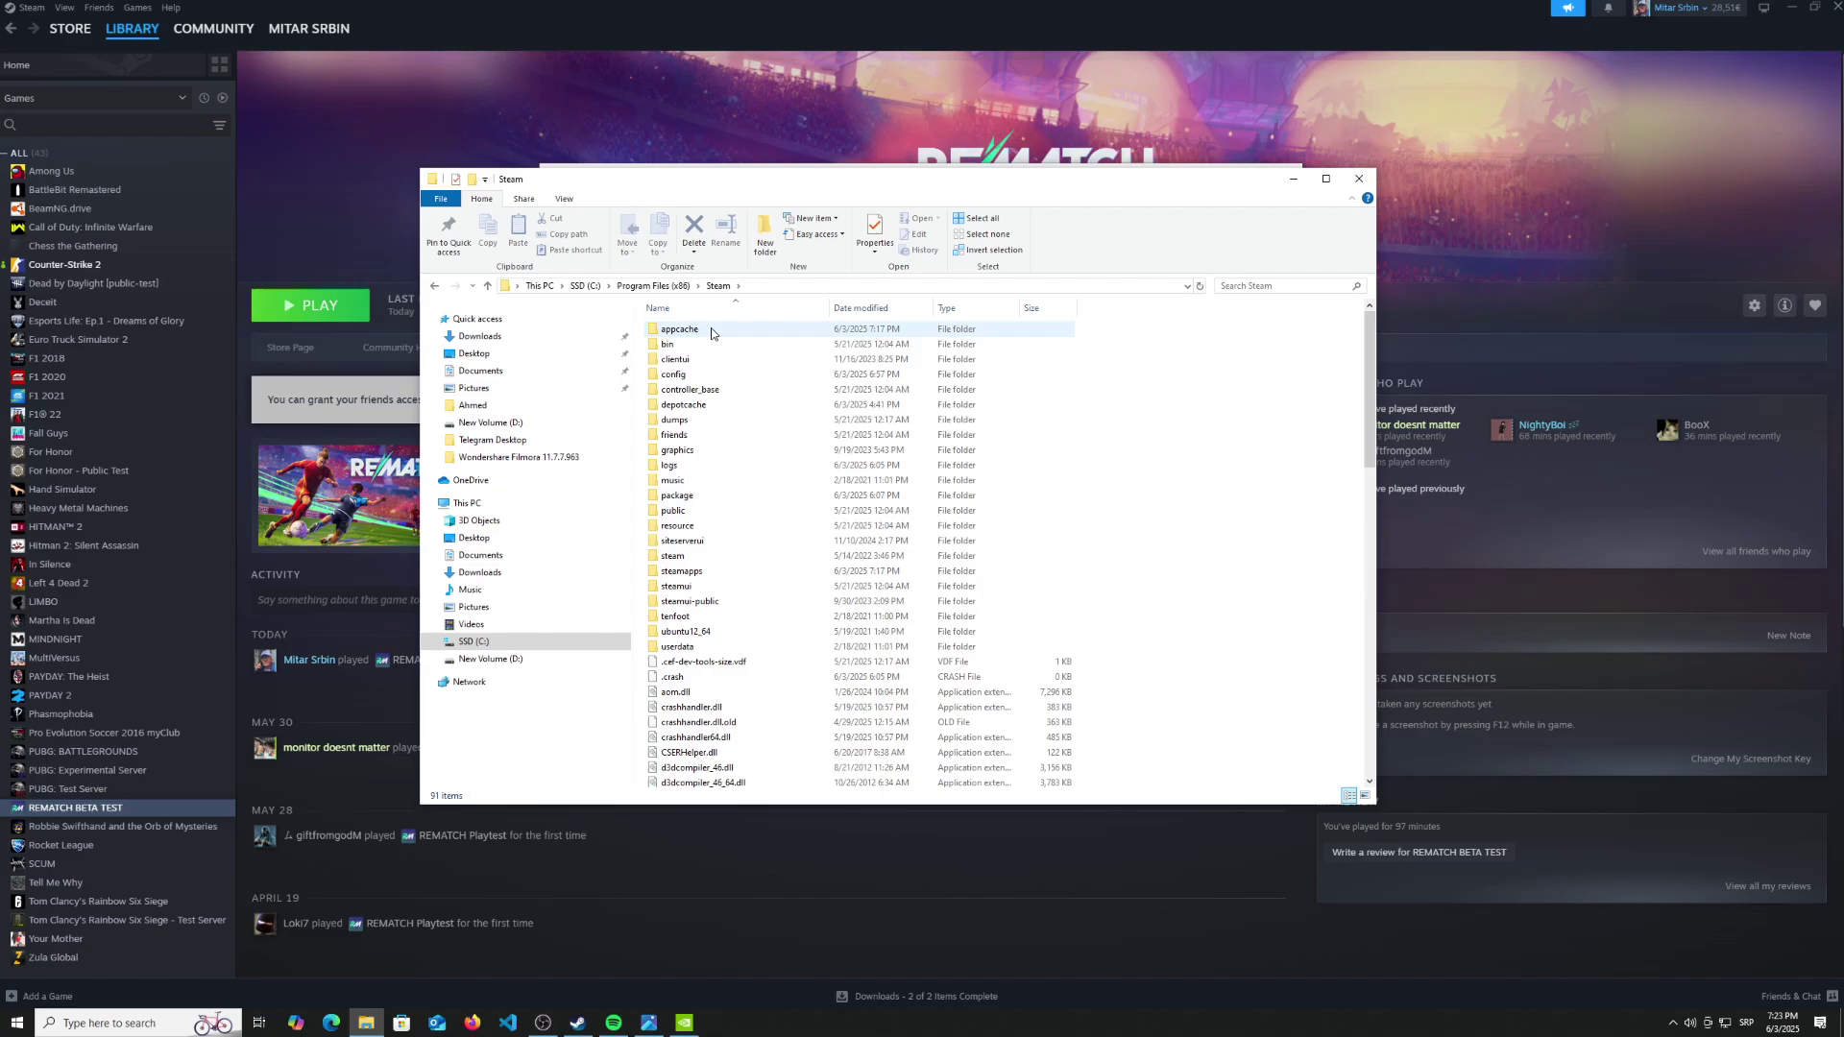
{"action": "double_click", "coordinate": [689, 574]}
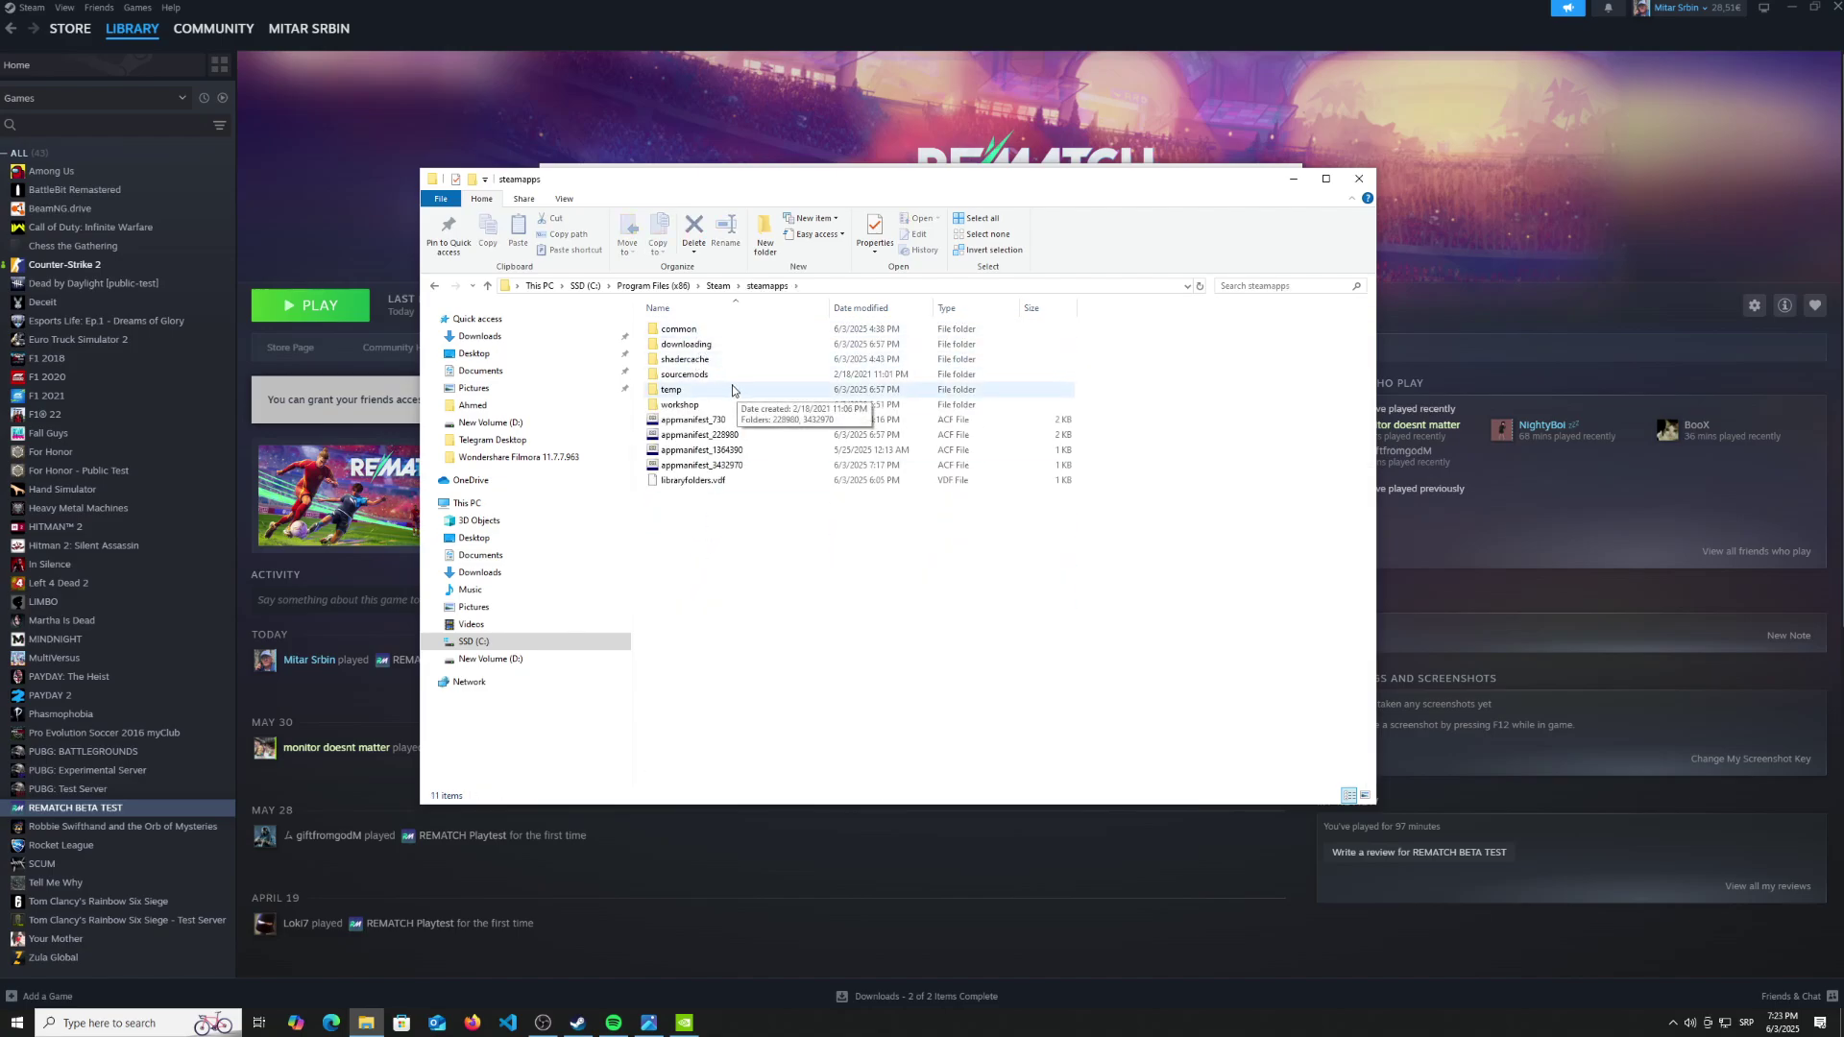
{"action": "double_click", "coordinate": [679, 329]}
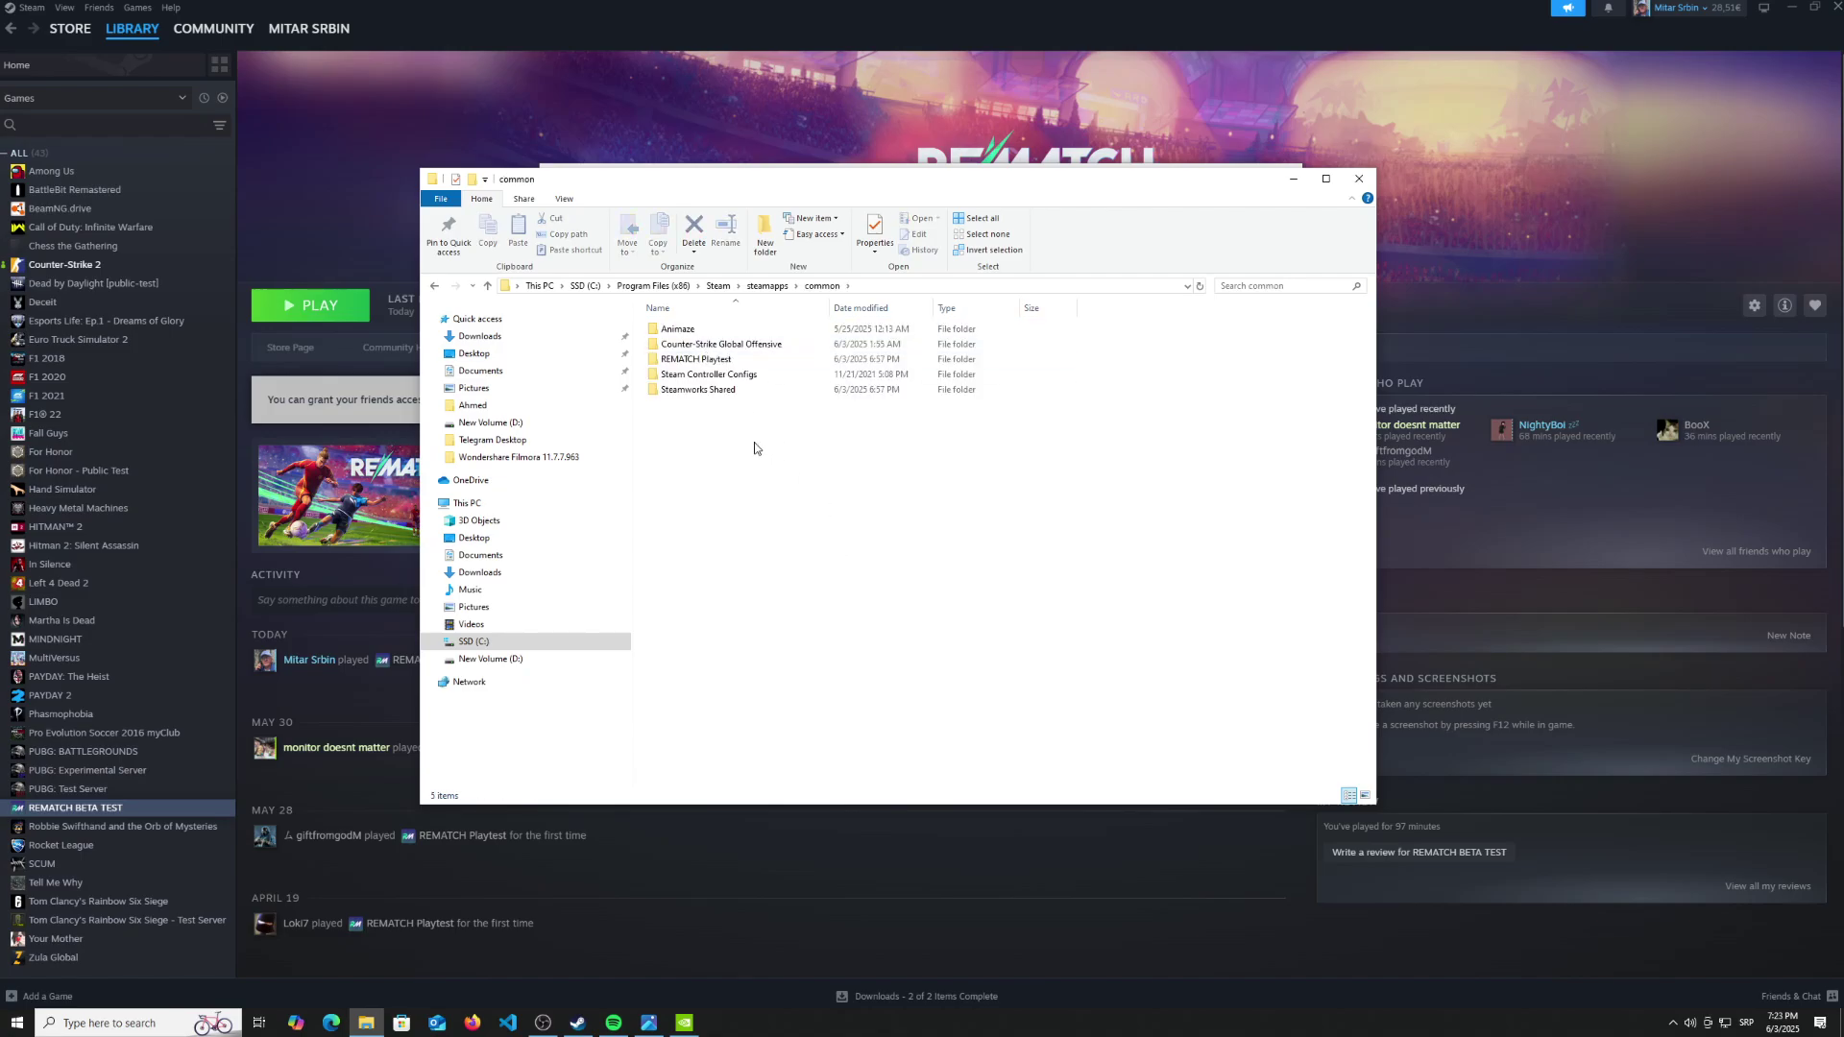
Open the REMATCH Playtest folder and select start_protected_game
{"action": "left_click_drag", "start_coordinate": [731, 479], "coordinate": [701, 336]}
{"action": "left_click", "coordinate": [714, 527]}
{"action": "double_click", "coordinate": [692, 361]}
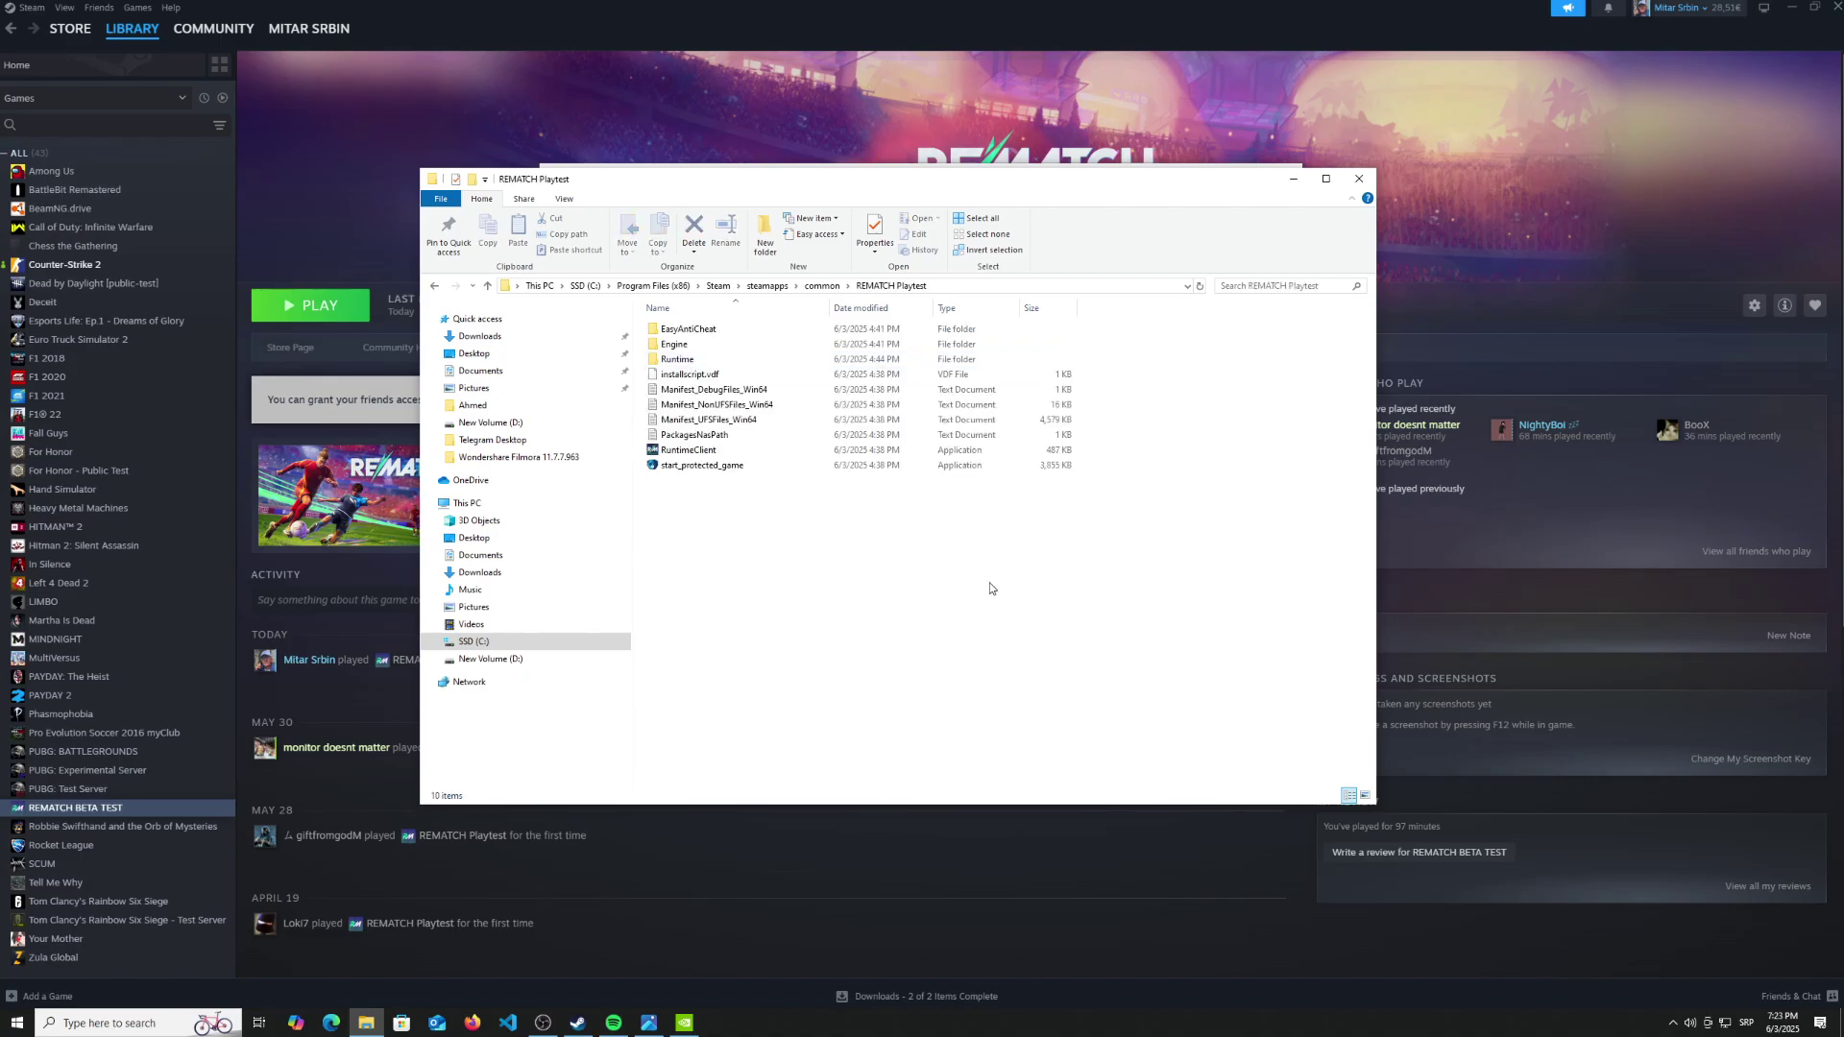
{"action": "left_click", "coordinate": [716, 464]}
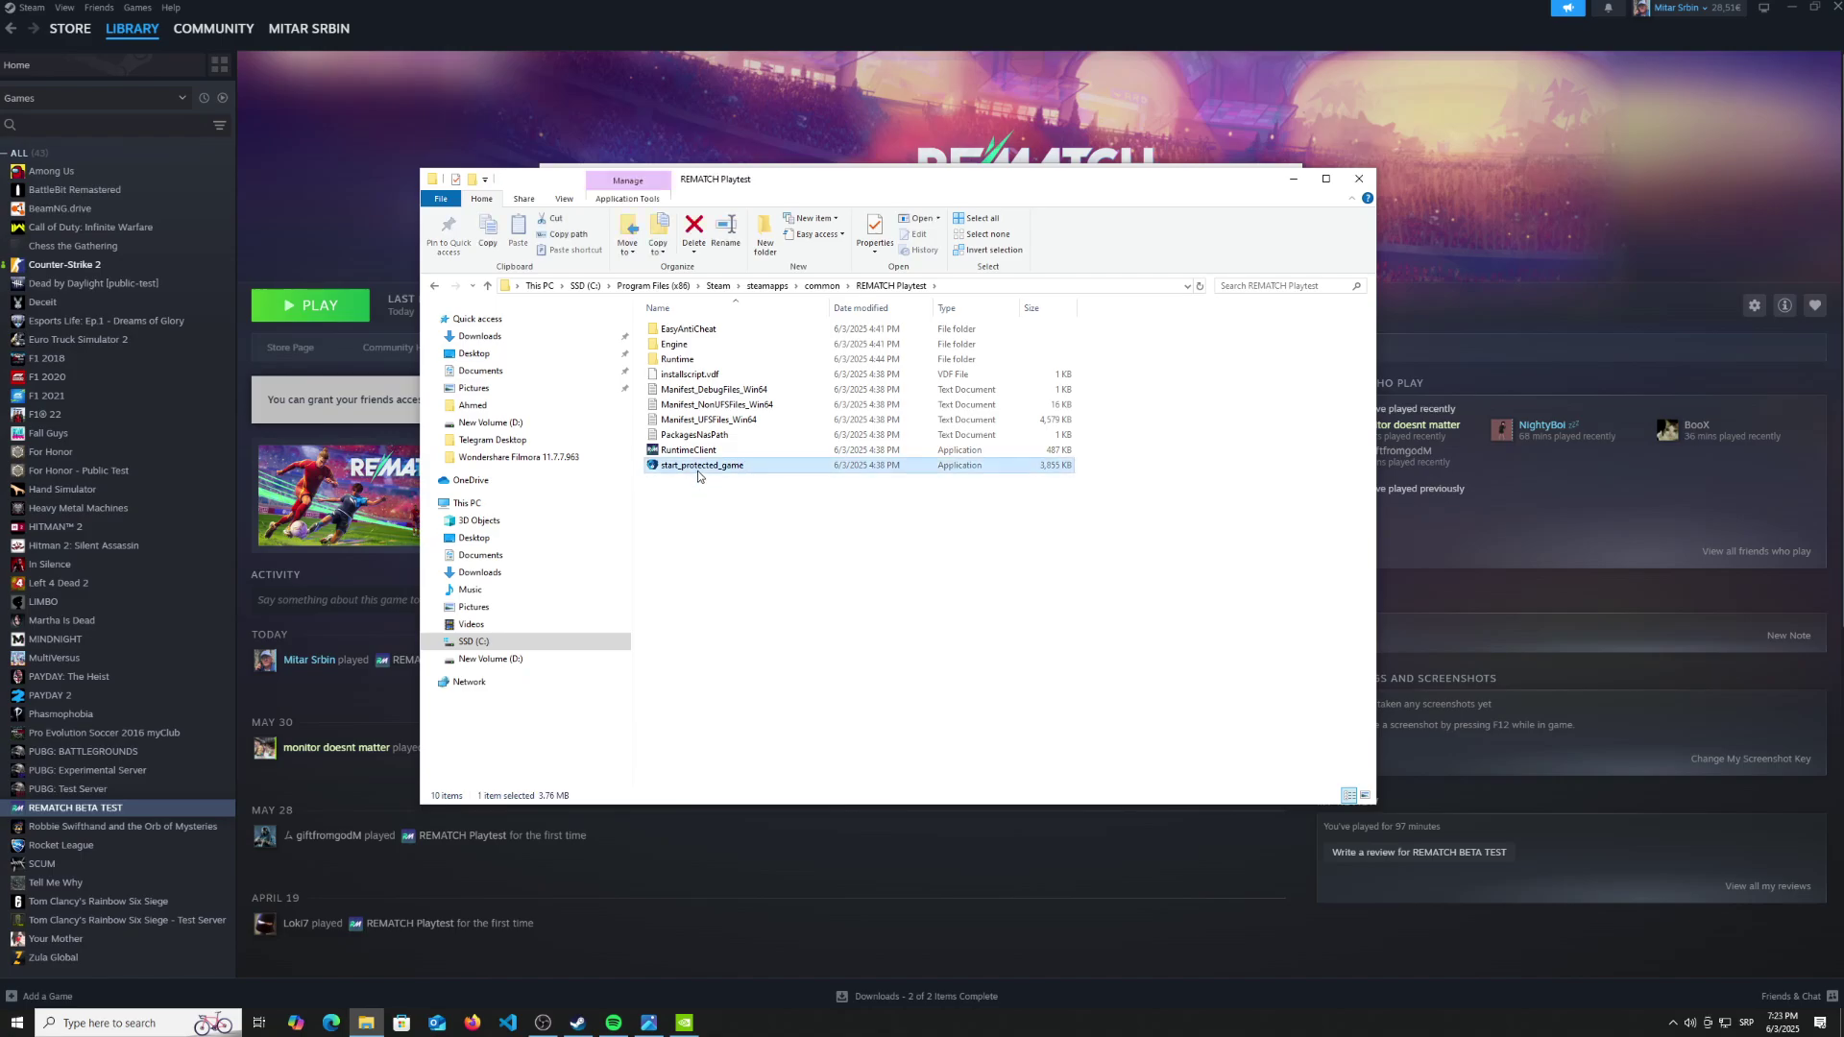
{"action": "left_click", "coordinate": [701, 493]}
{"action": "left_click", "coordinate": [716, 464]}
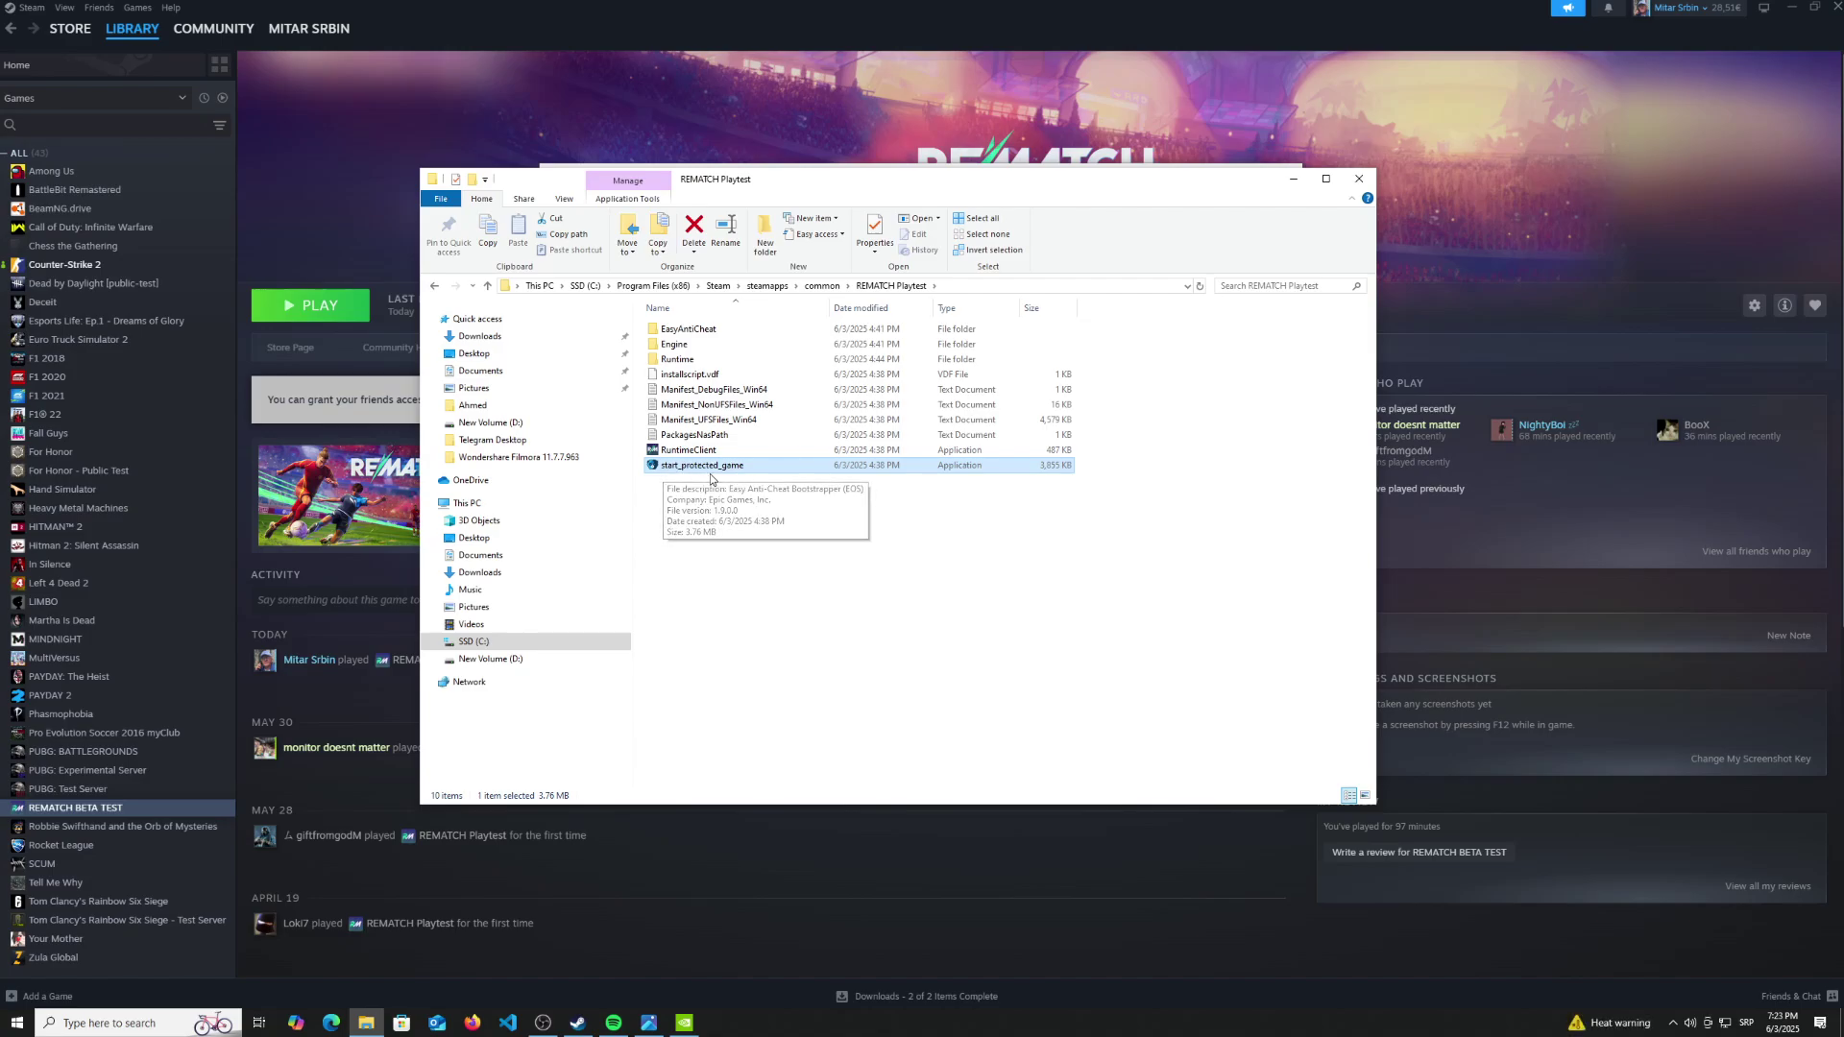
Open start_protected_game's Properties on the Compatibility tab
{"action": "right_click", "coordinate": [684, 468]}
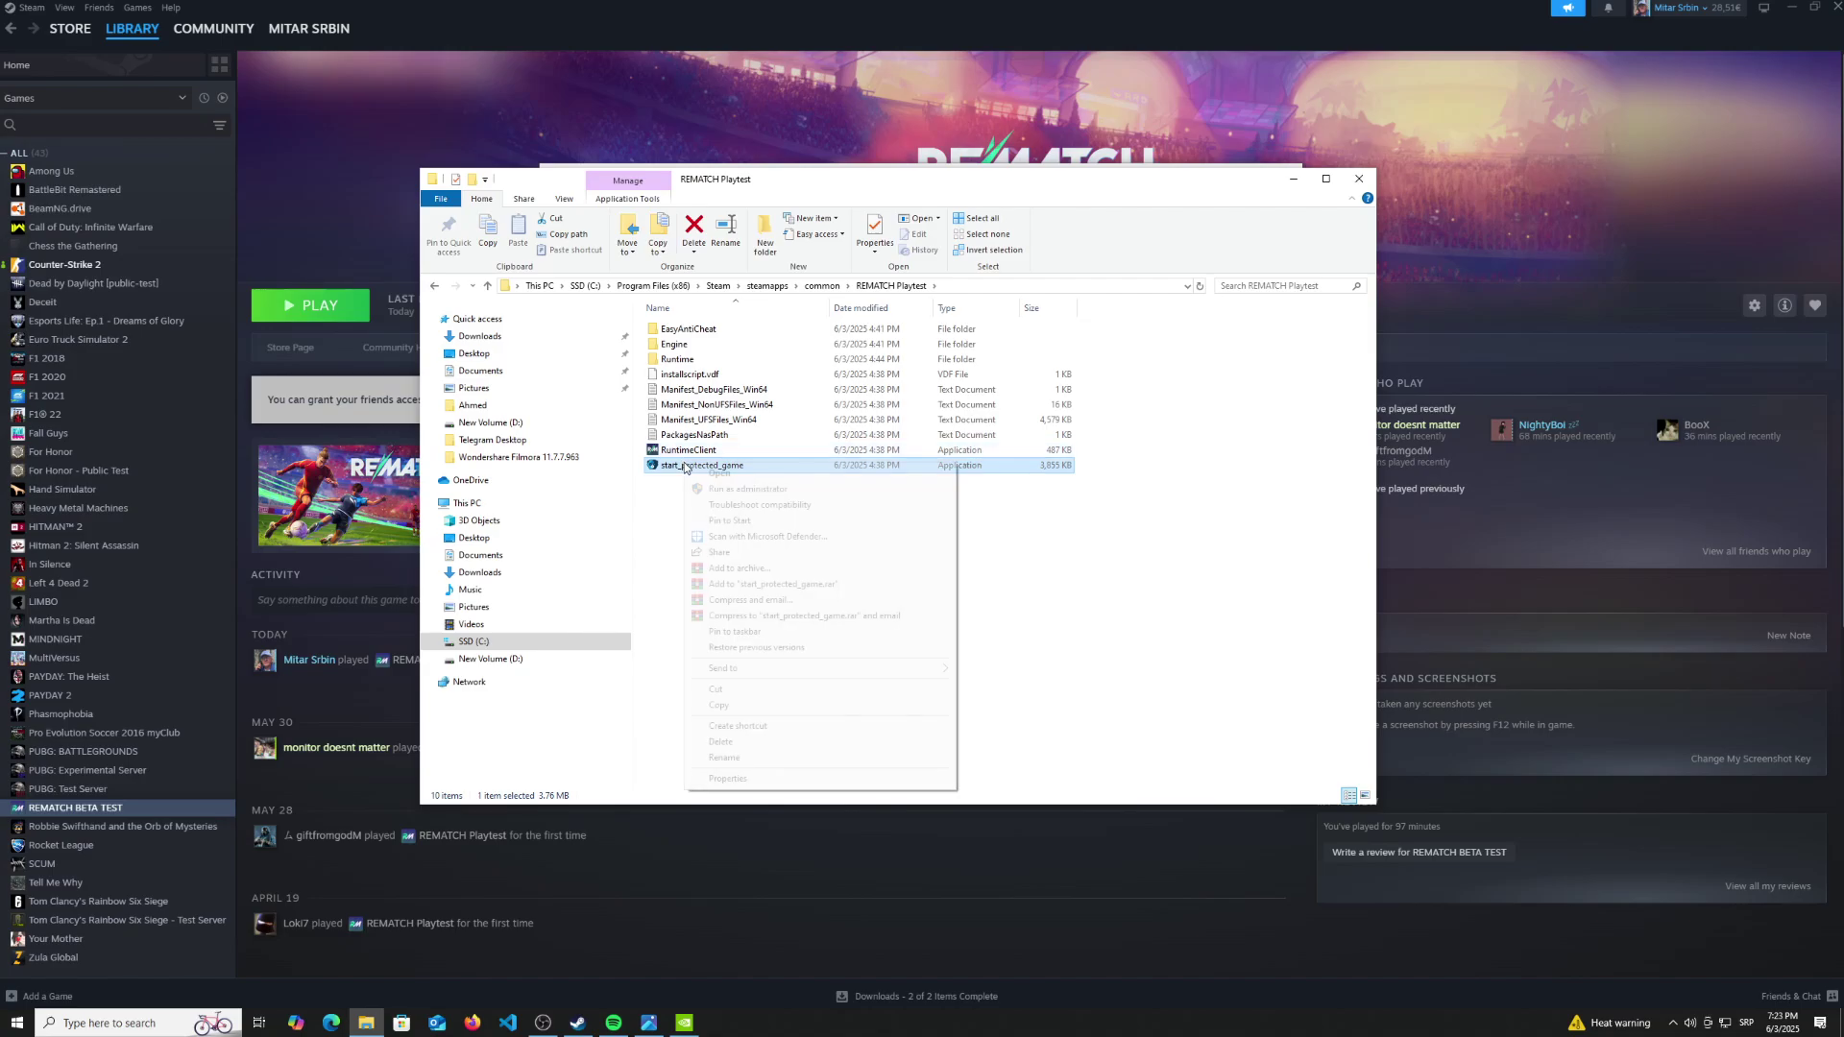
{"action": "left_click", "coordinate": [728, 778]}
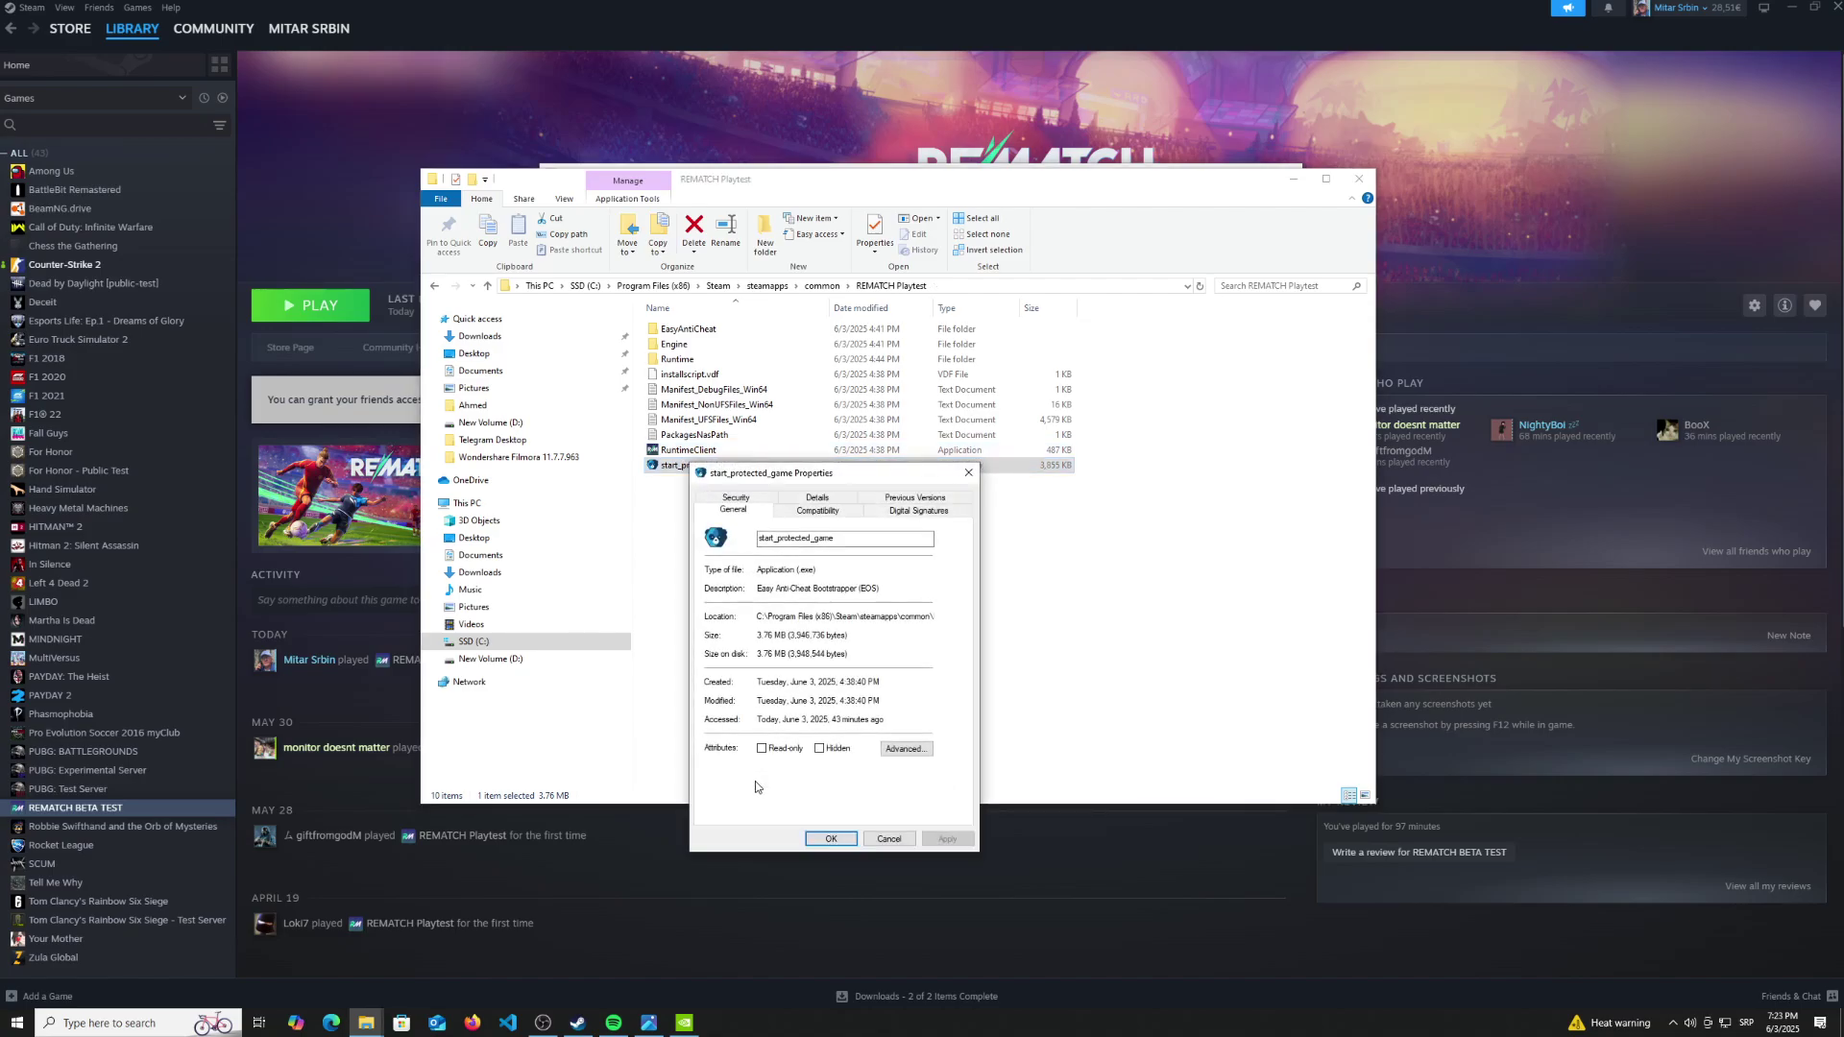
{"action": "left_click", "coordinate": [815, 511]}
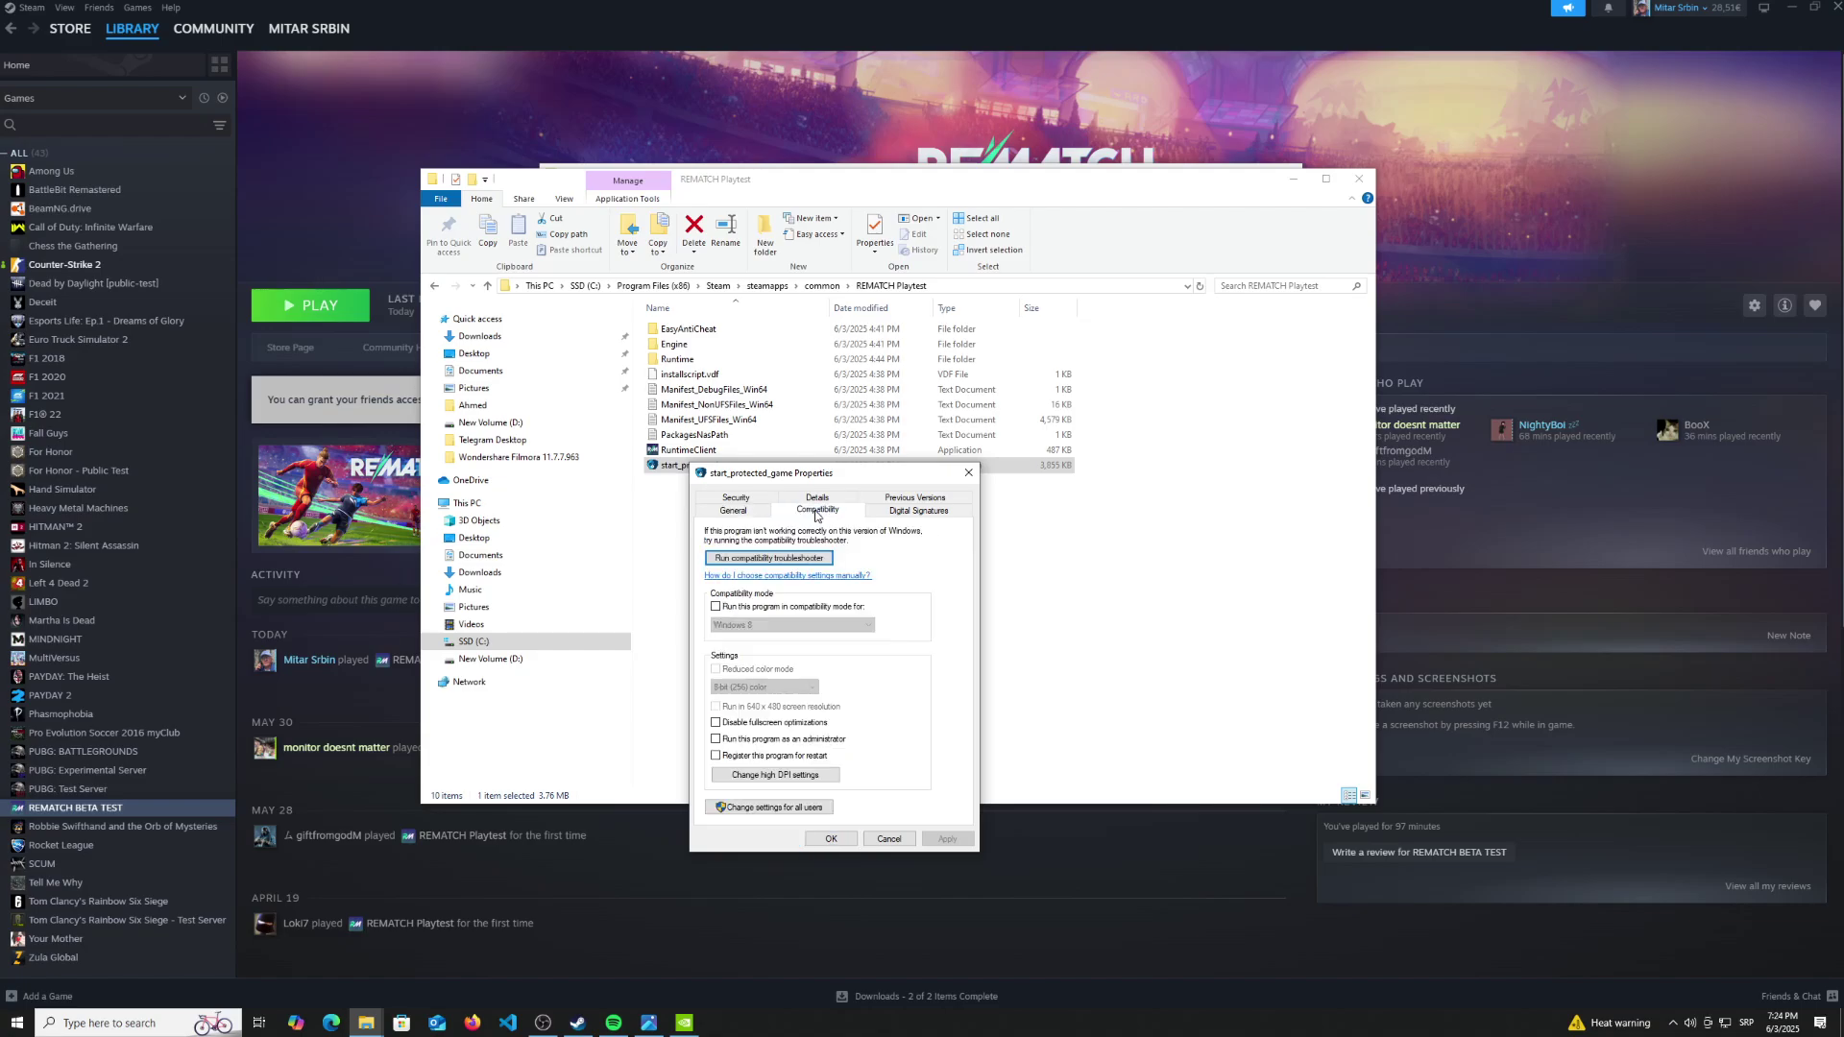
{"action": "left_click_drag", "start_coordinate": [828, 474], "coordinate": [931, 295]}
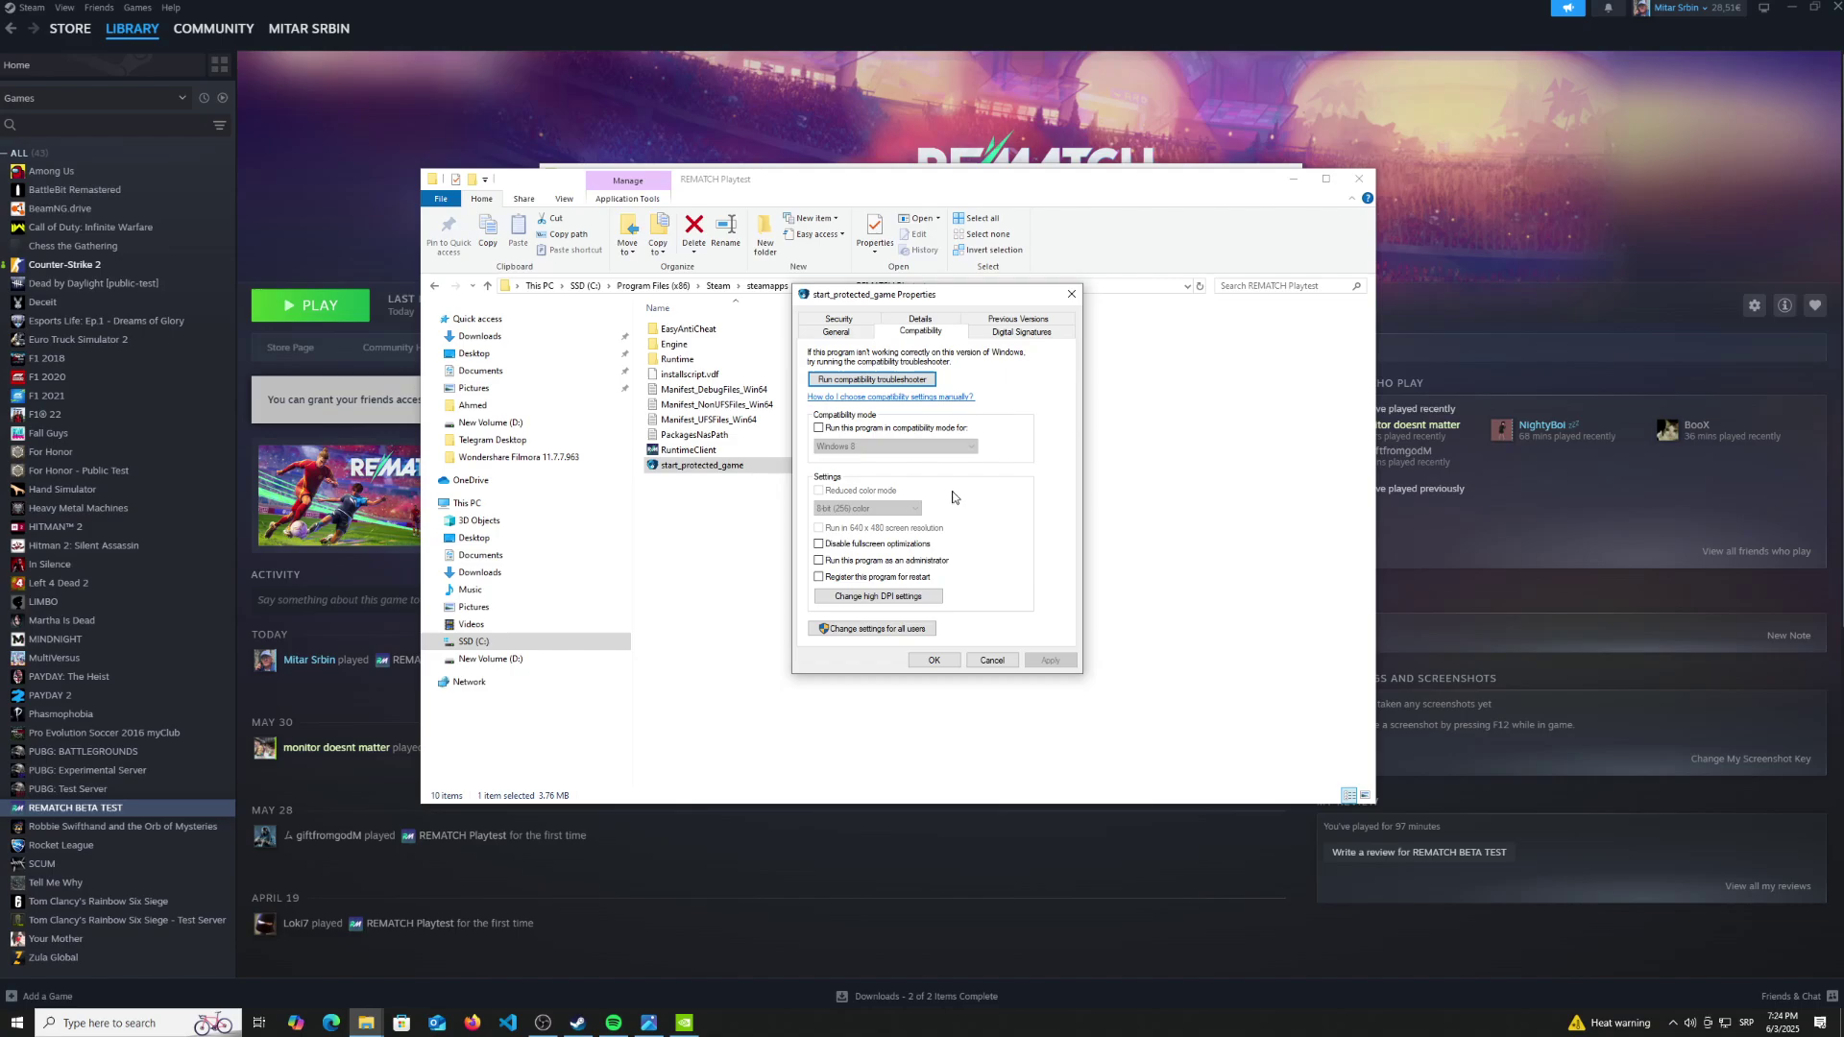
Turn on Windows 7 compatibility mode, then close the Properties dialog
{"action": "left_click", "coordinate": [819, 428]}
{"action": "left_click", "coordinate": [893, 447]}
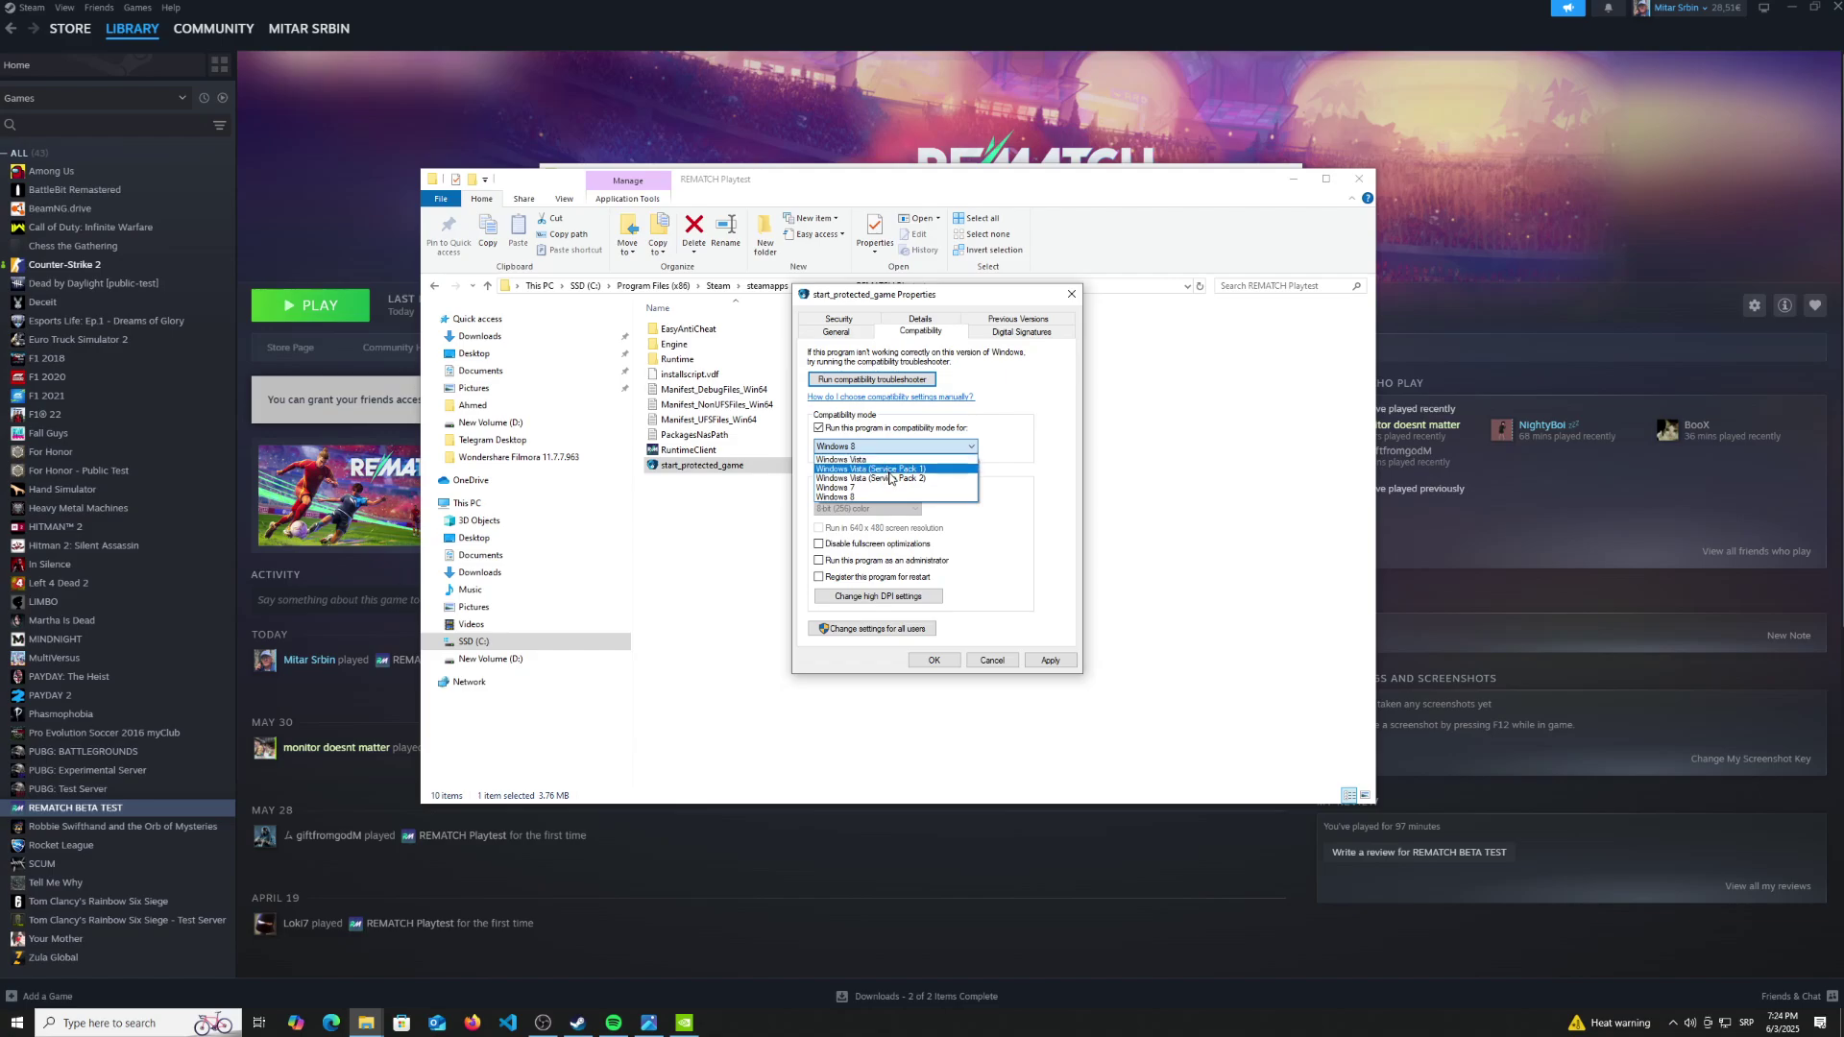
{"action": "left_click", "coordinate": [872, 493]}
{"action": "key", "text": "Up"}
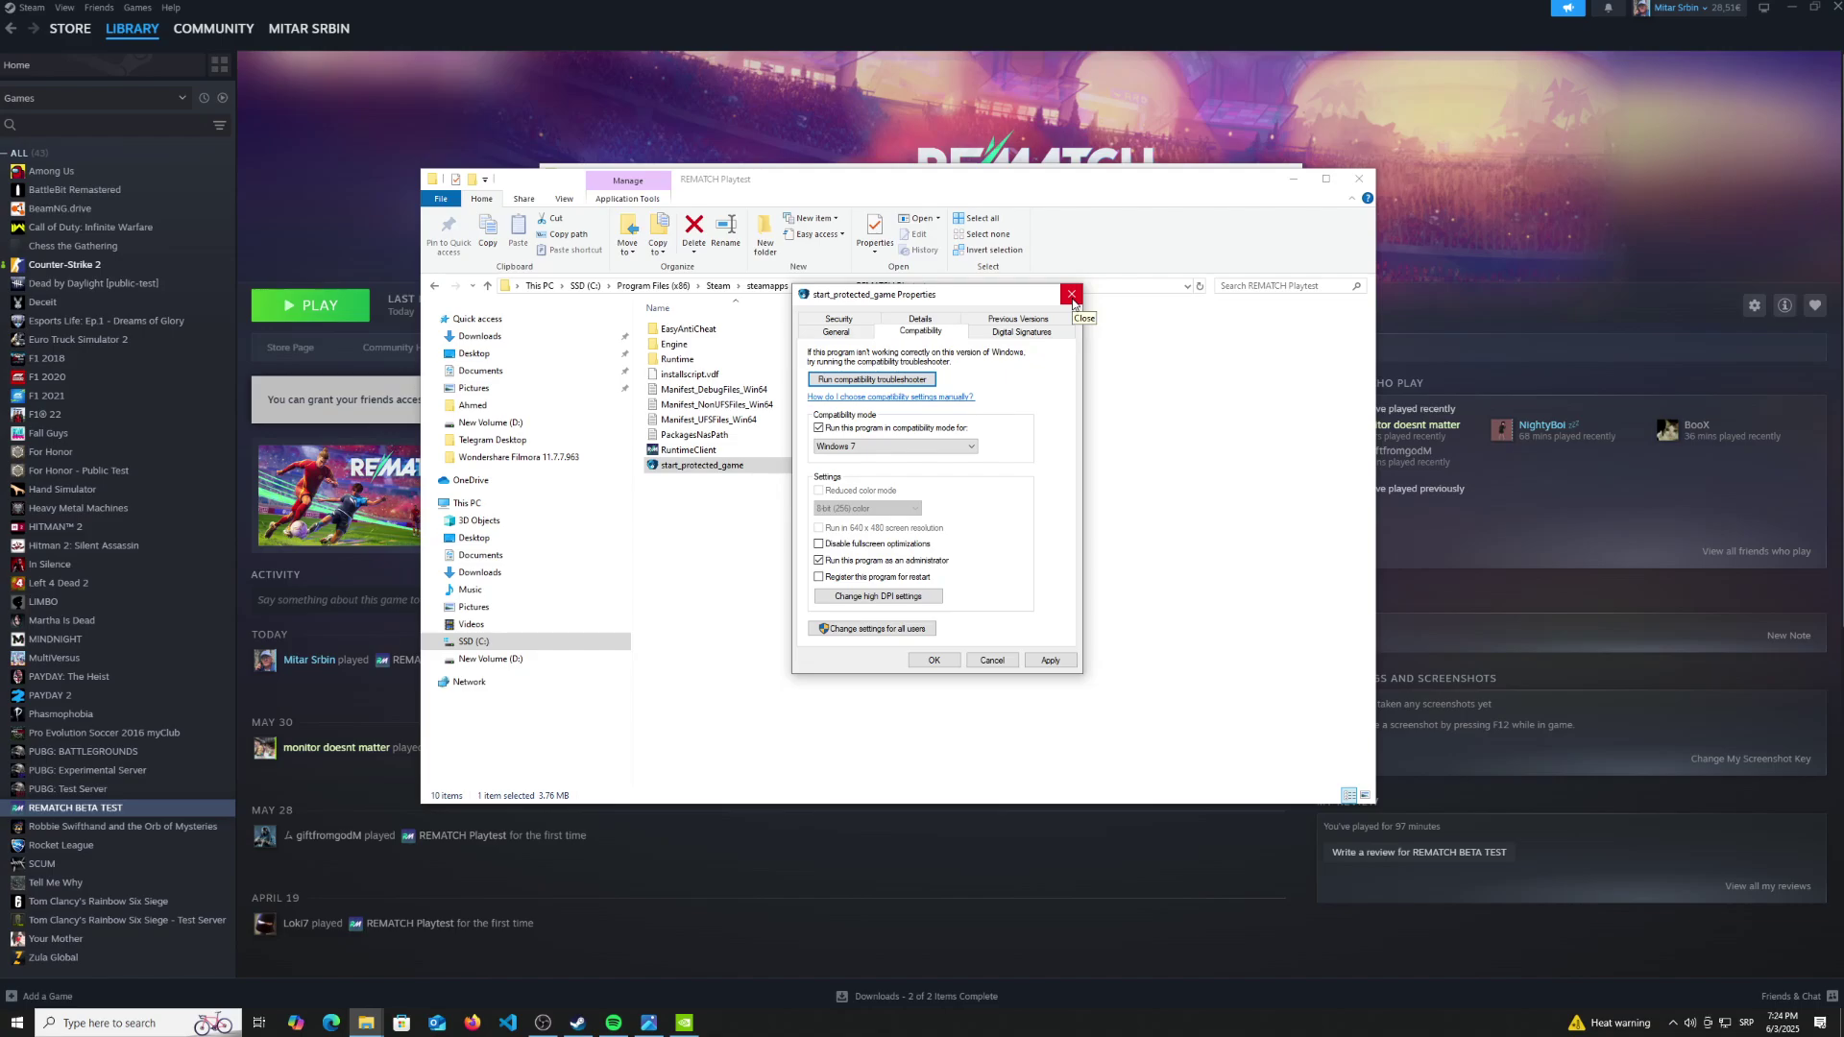
{"action": "left_click", "coordinate": [1072, 295]}
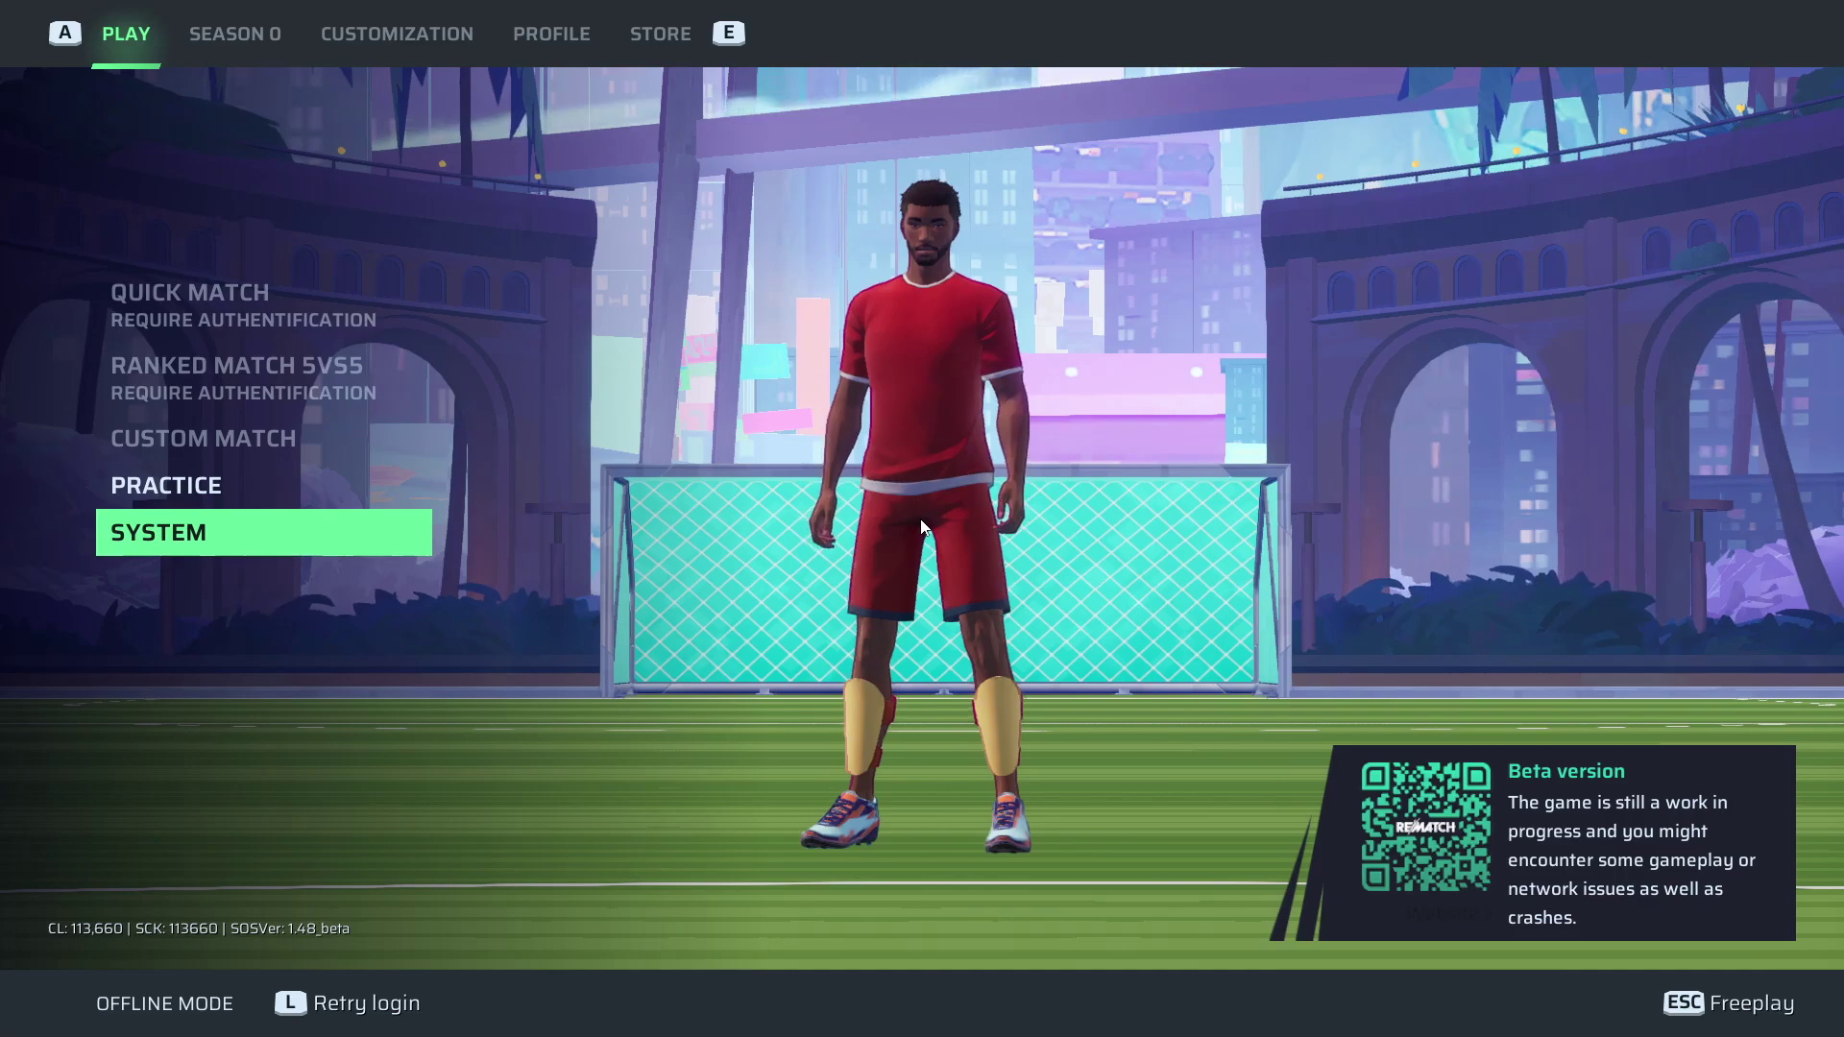
Open OPTIONS from the SYSTEM menu on Rematch's main menu
{"action": "left_click", "coordinate": [158, 536]}
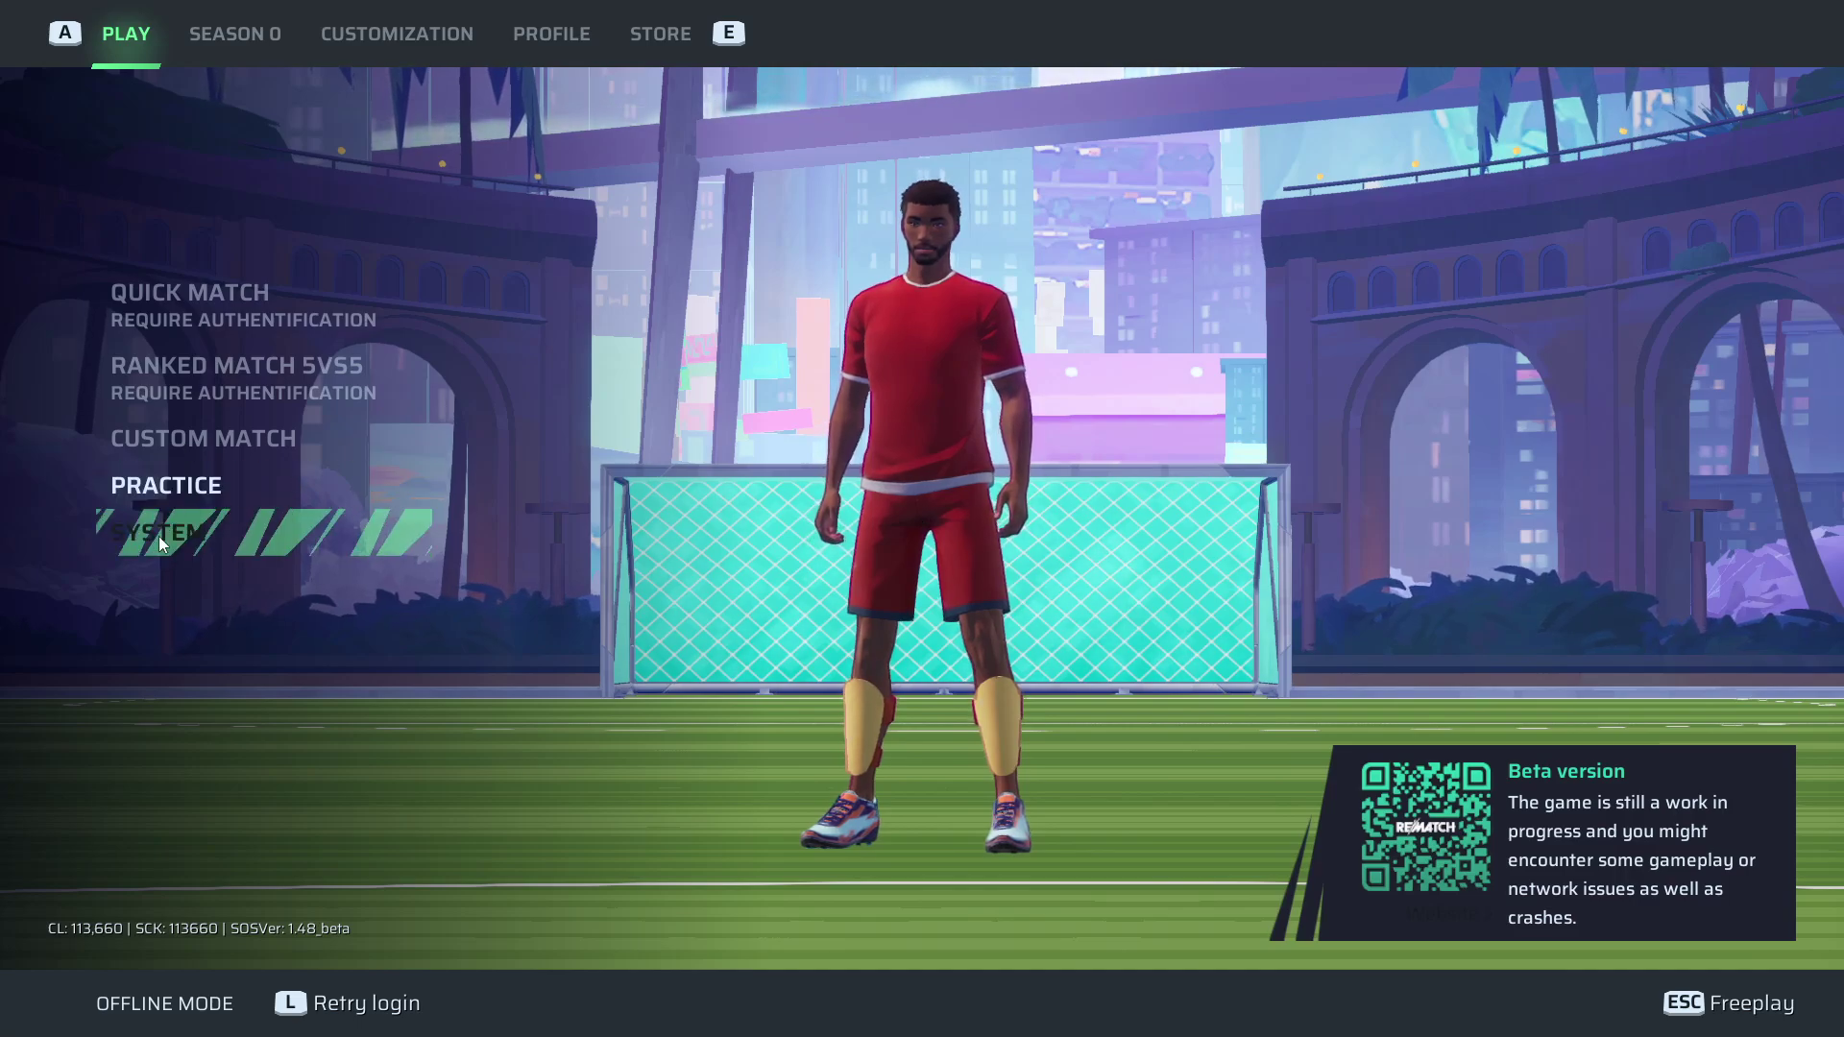
{"action": "left_click", "coordinate": [165, 543]}
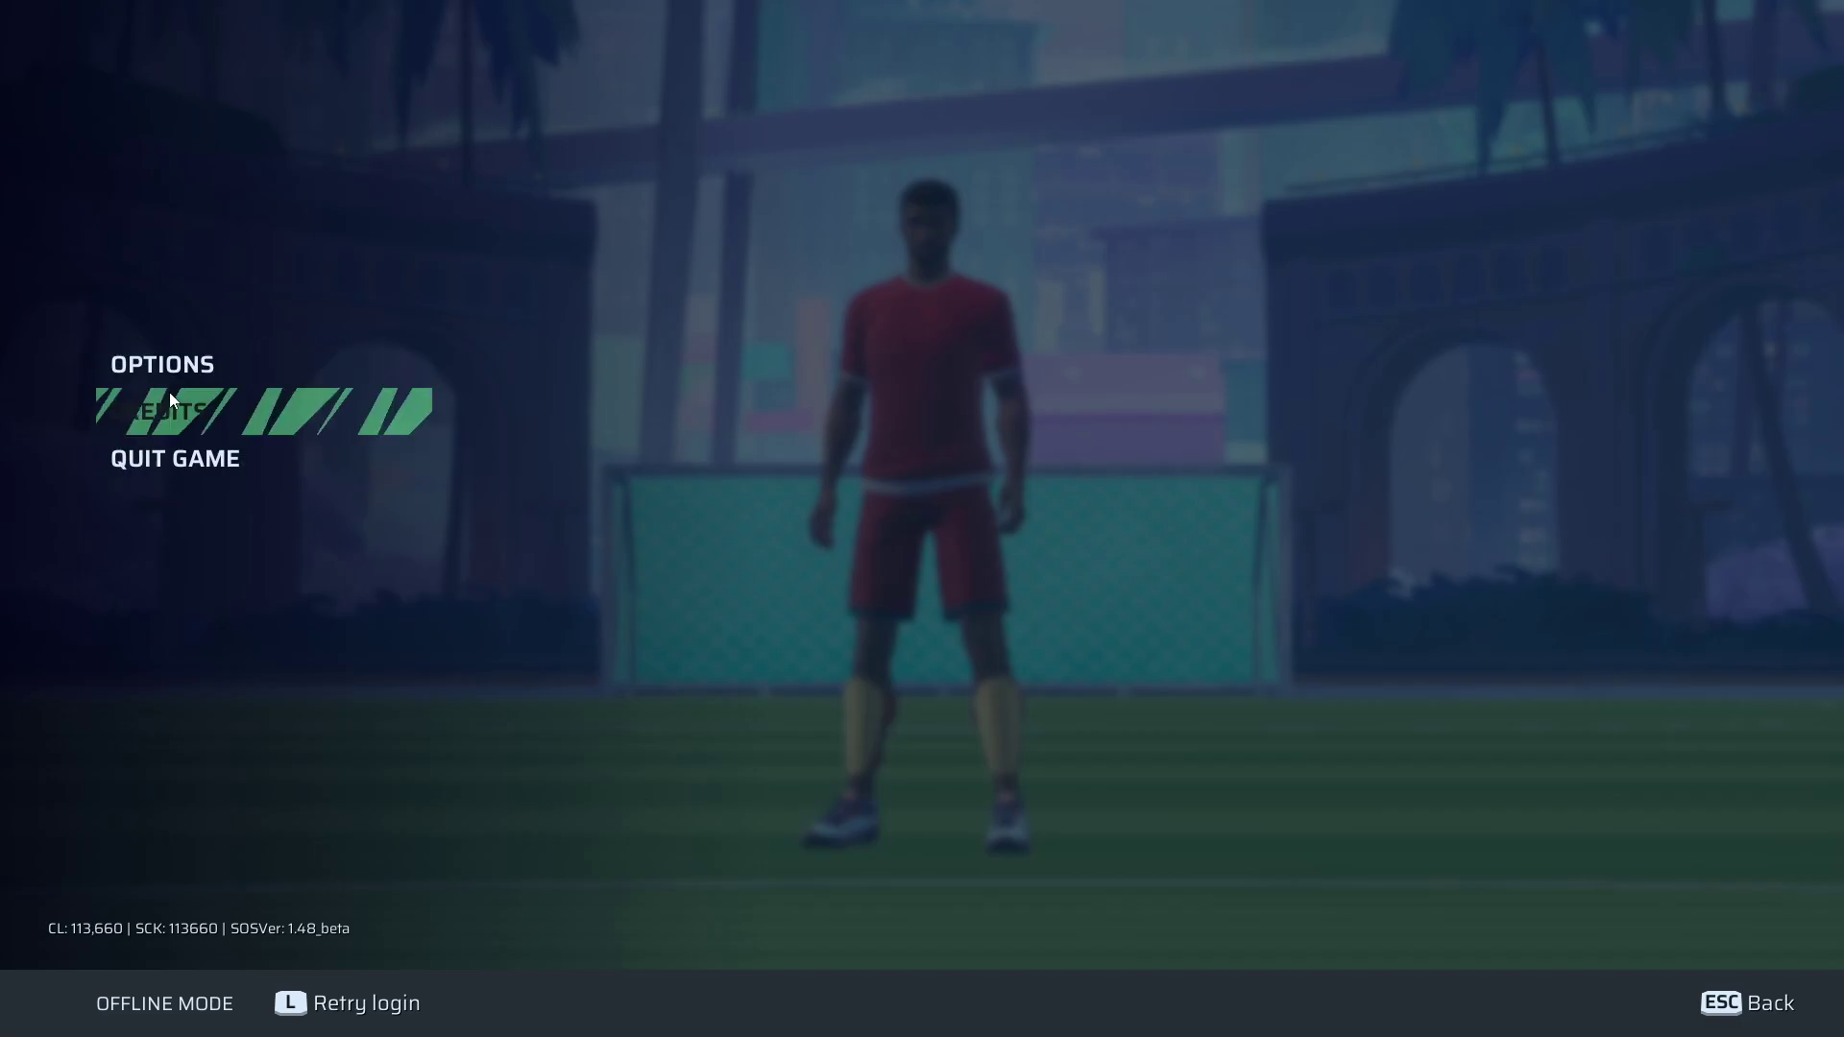
{"action": "left_click", "coordinate": [177, 365]}
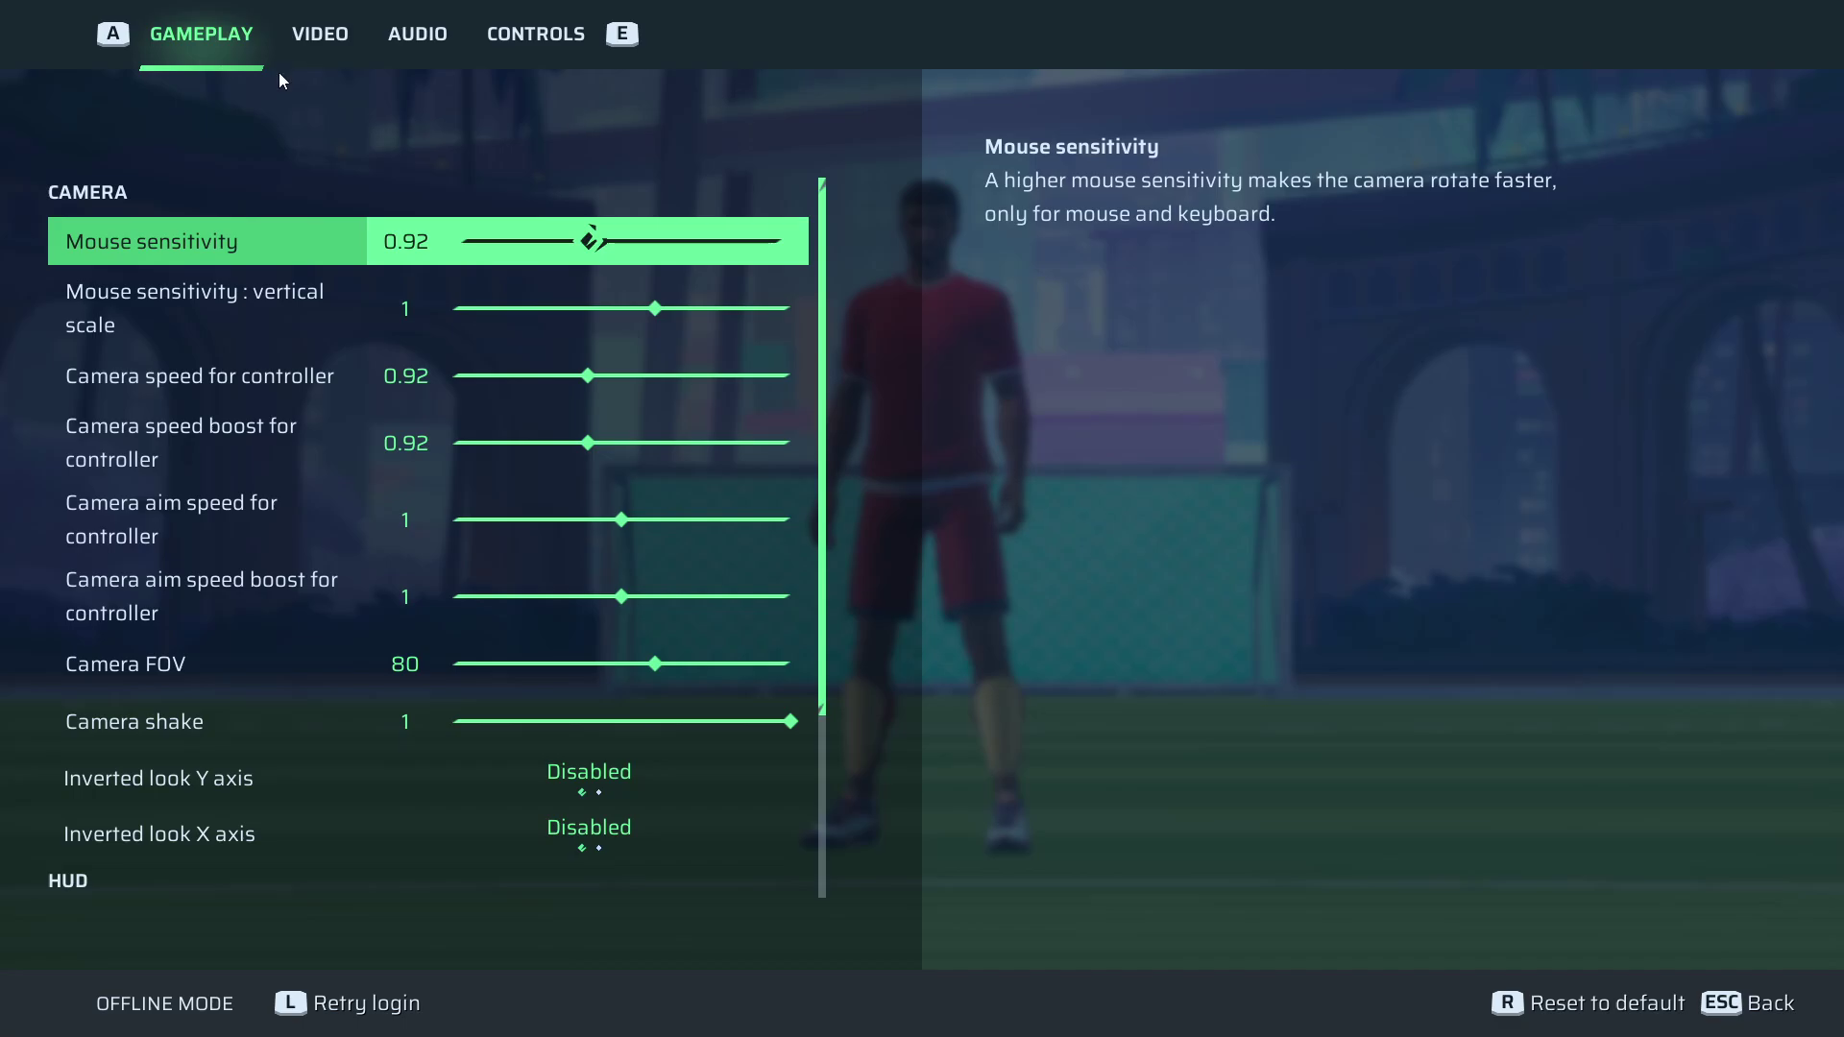
Switch to the VIDEO tab to review motion blur 0 and Low graphics quality
{"action": "left_click", "coordinate": [313, 44]}
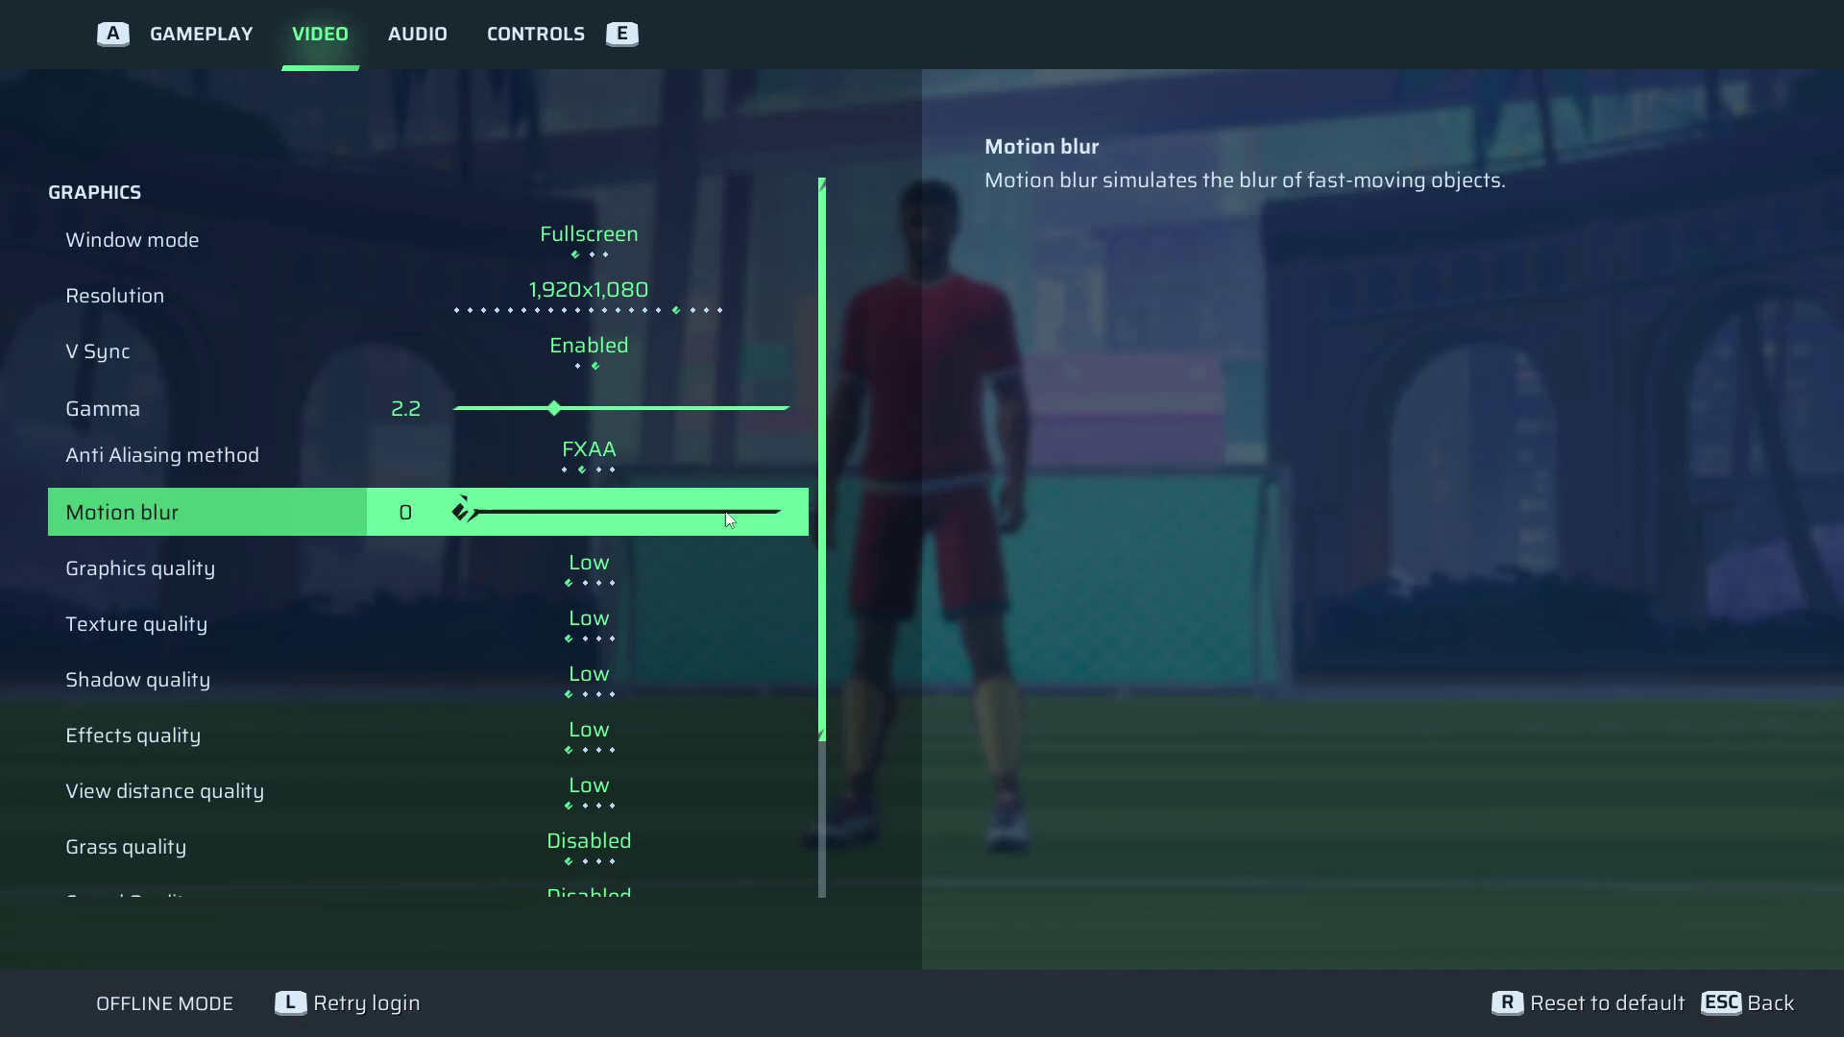
{"action": "key", "text": "Up"}
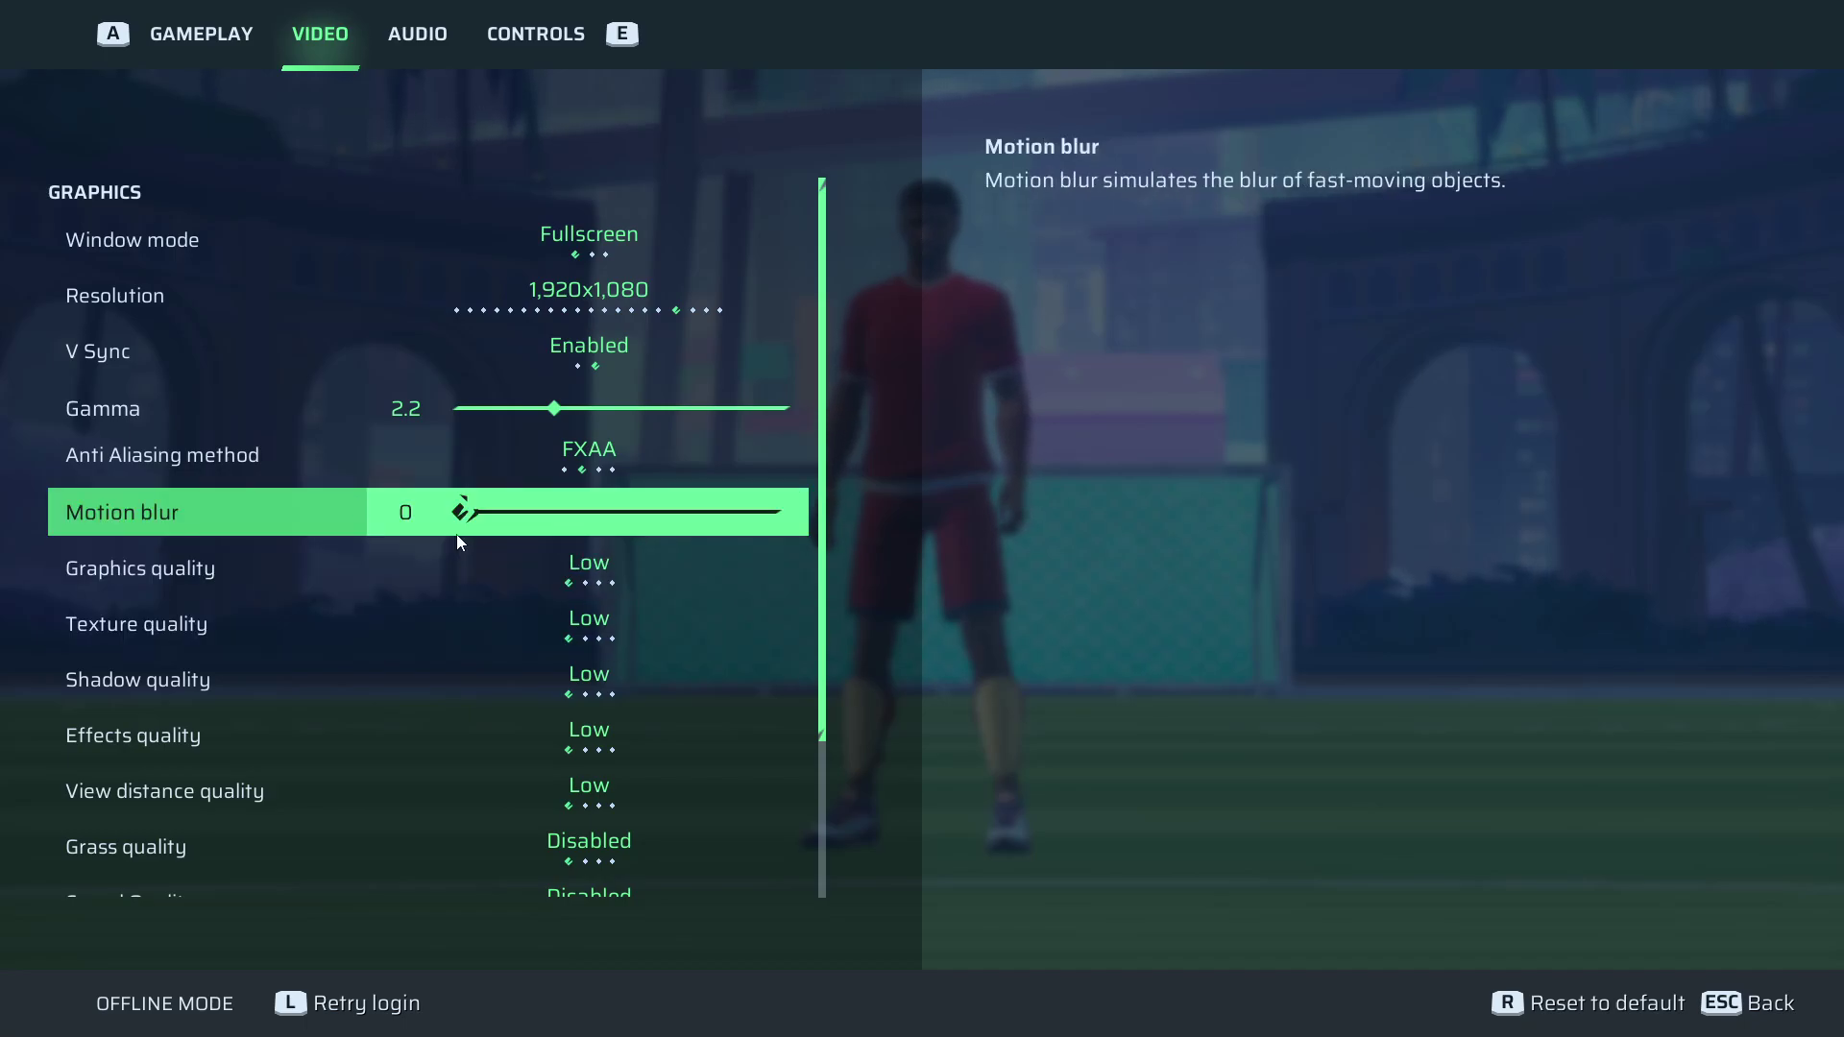
Set Texture quality to Medium and leave Grass quality Disabled
{"action": "scroll", "coordinate": [453, 557], "scroll_direction": "down", "scroll_amount": 1}
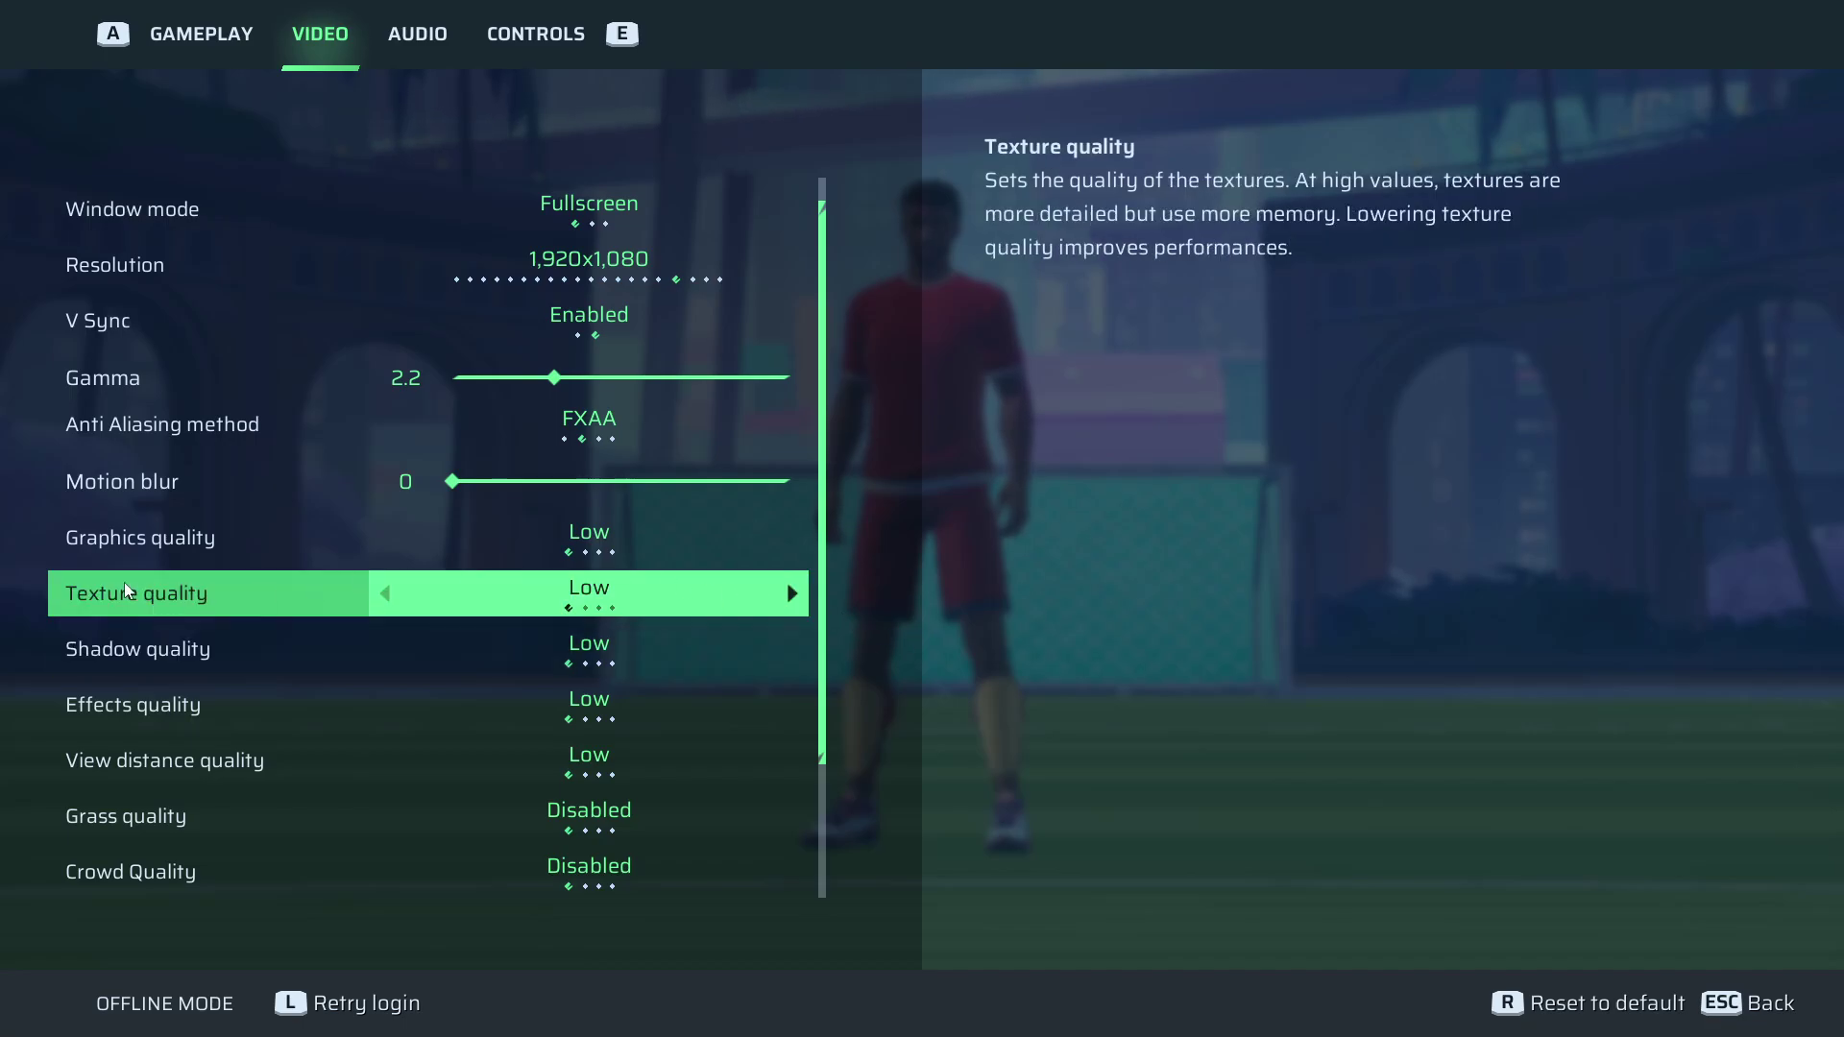
{"action": "left_click", "coordinate": [792, 593]}
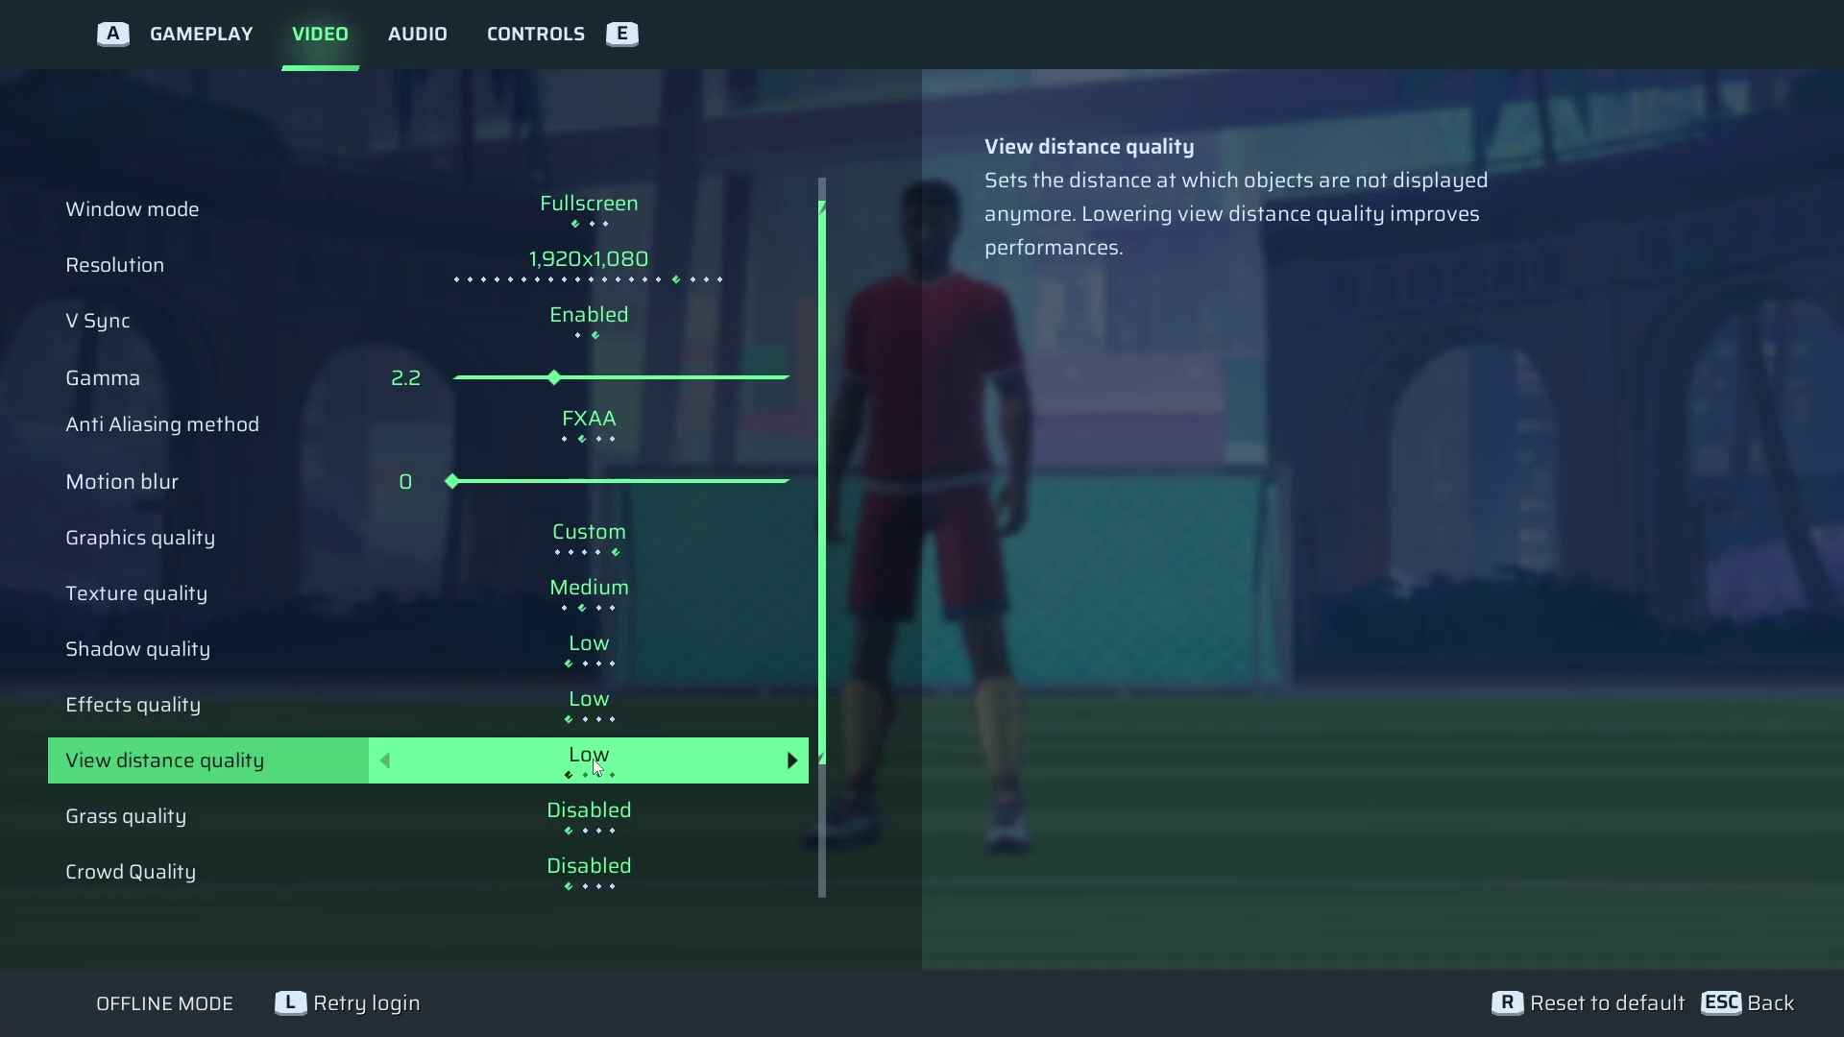
{"action": "scroll", "coordinate": [596, 765], "scroll_direction": "down", "scroll_amount": 1}
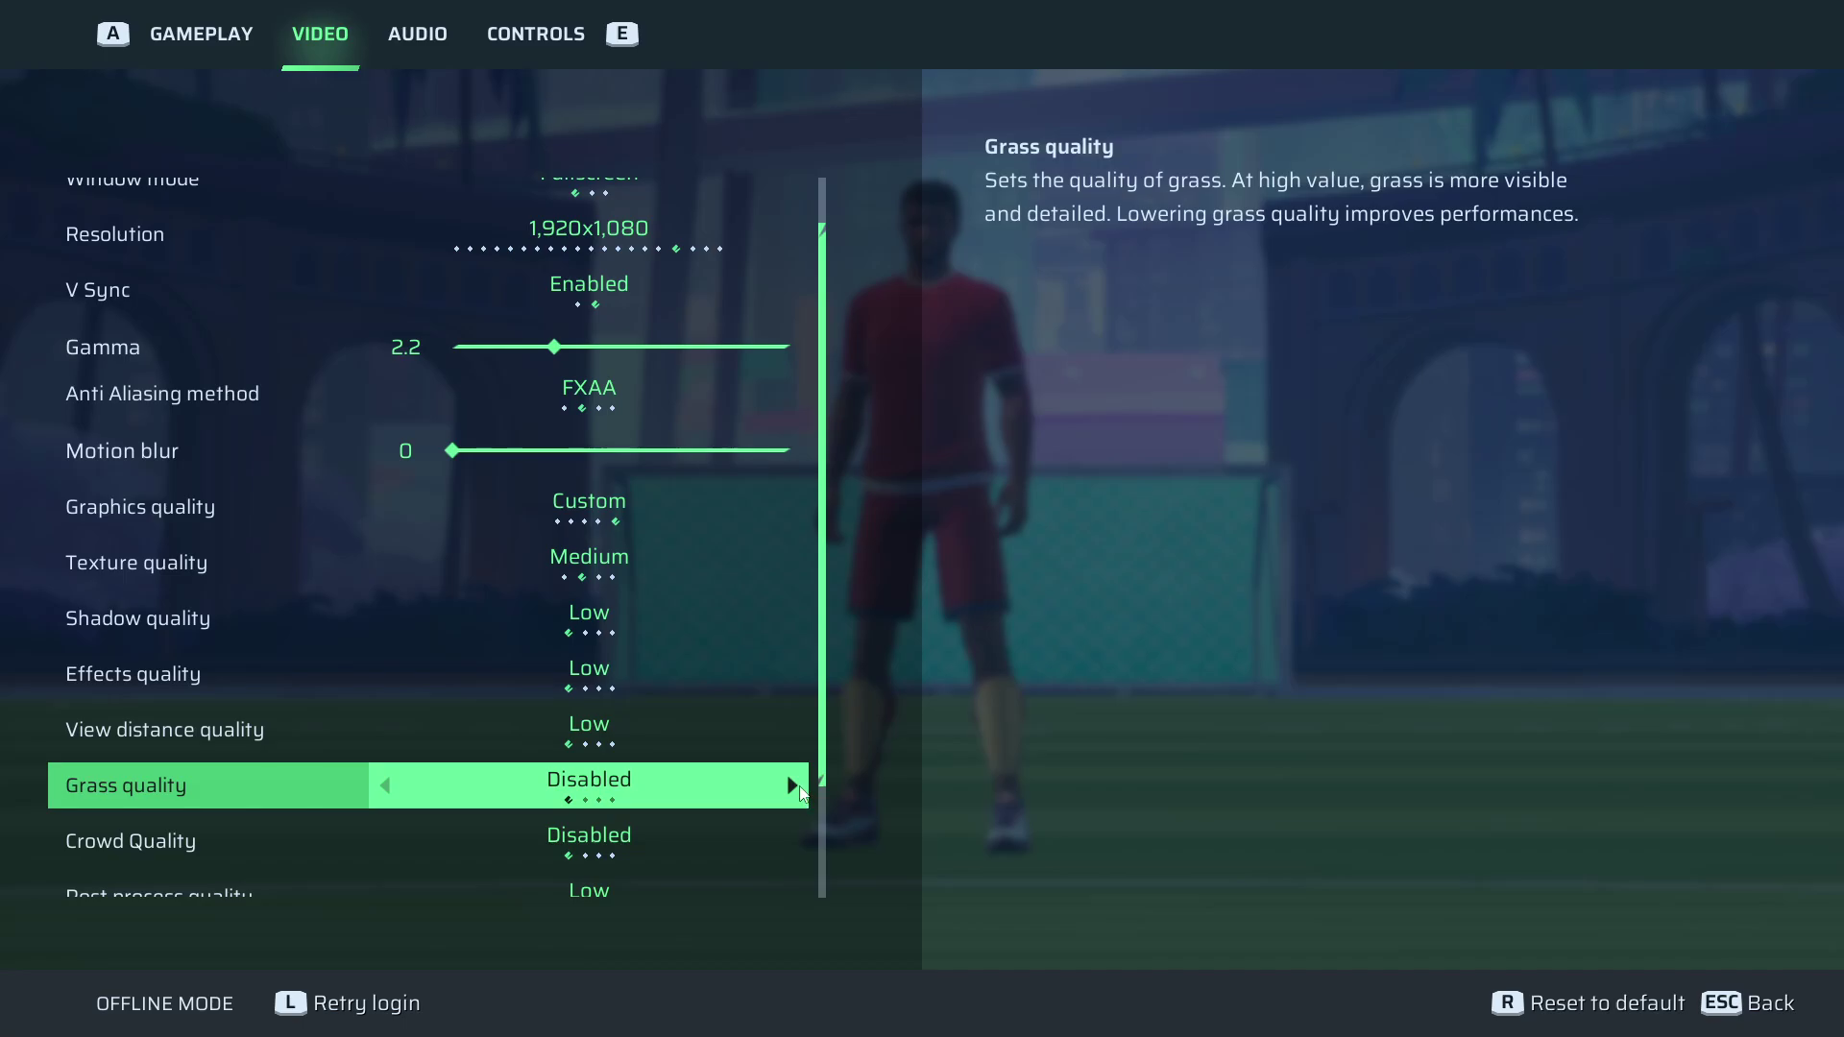
{"action": "left_click", "coordinate": [793, 785]}
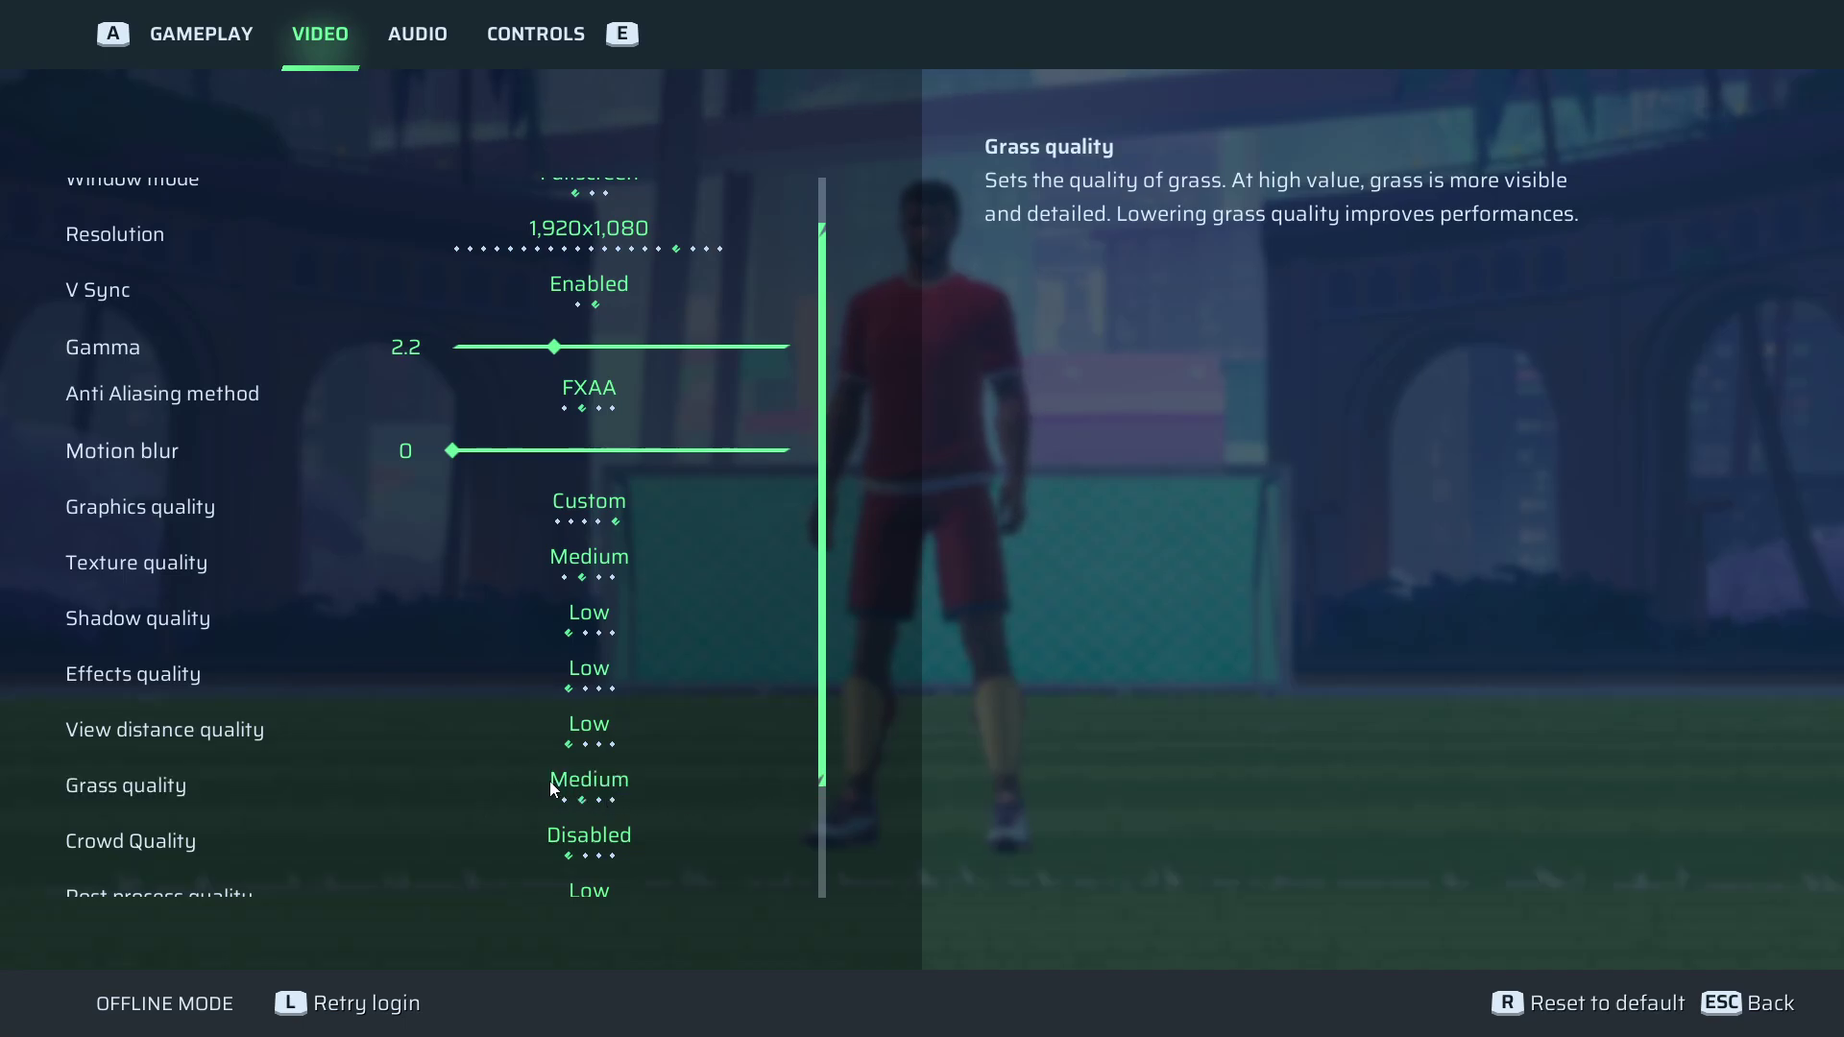
{"action": "left_click", "coordinate": [476, 787]}
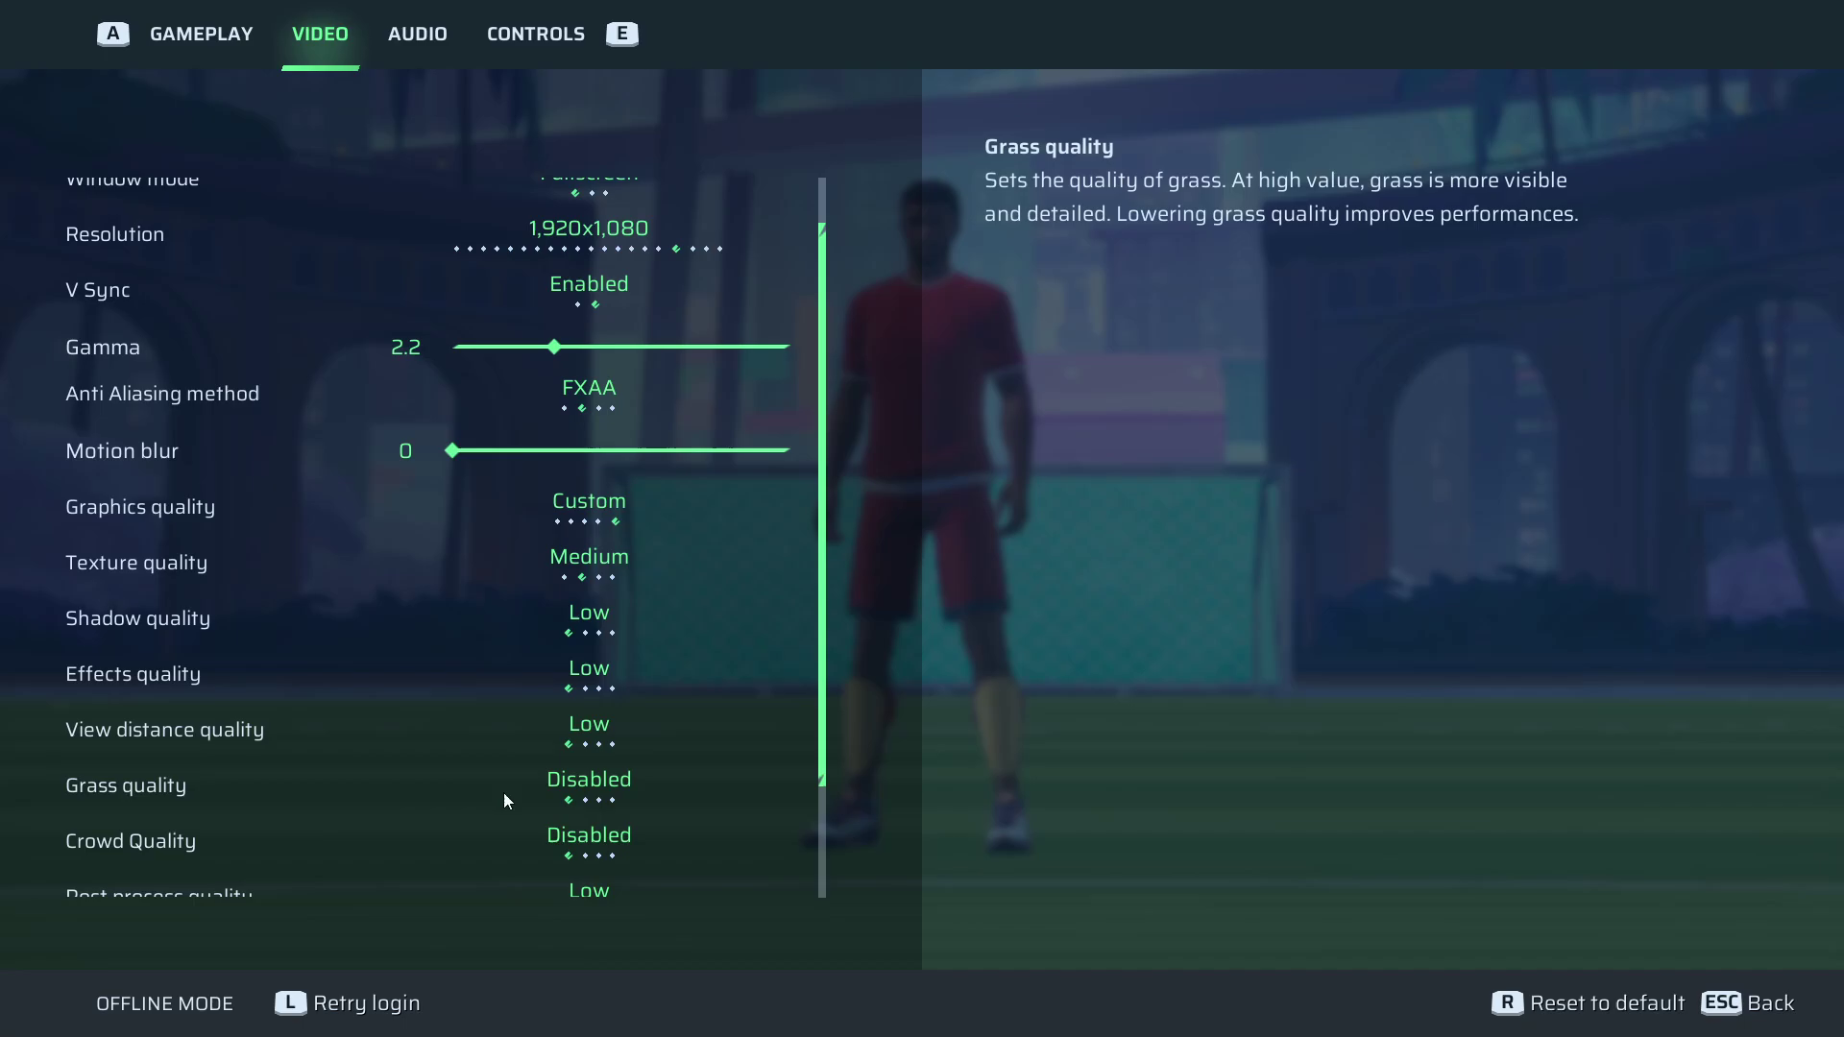
Scroll through the remaining video settings and return to the GAMEPLAY tab
{"action": "scroll", "coordinate": [405, 782], "scroll_direction": "down", "scroll_amount": 1}
{"action": "scroll", "coordinate": [401, 785], "scroll_direction": "down", "scroll_amount": 1}
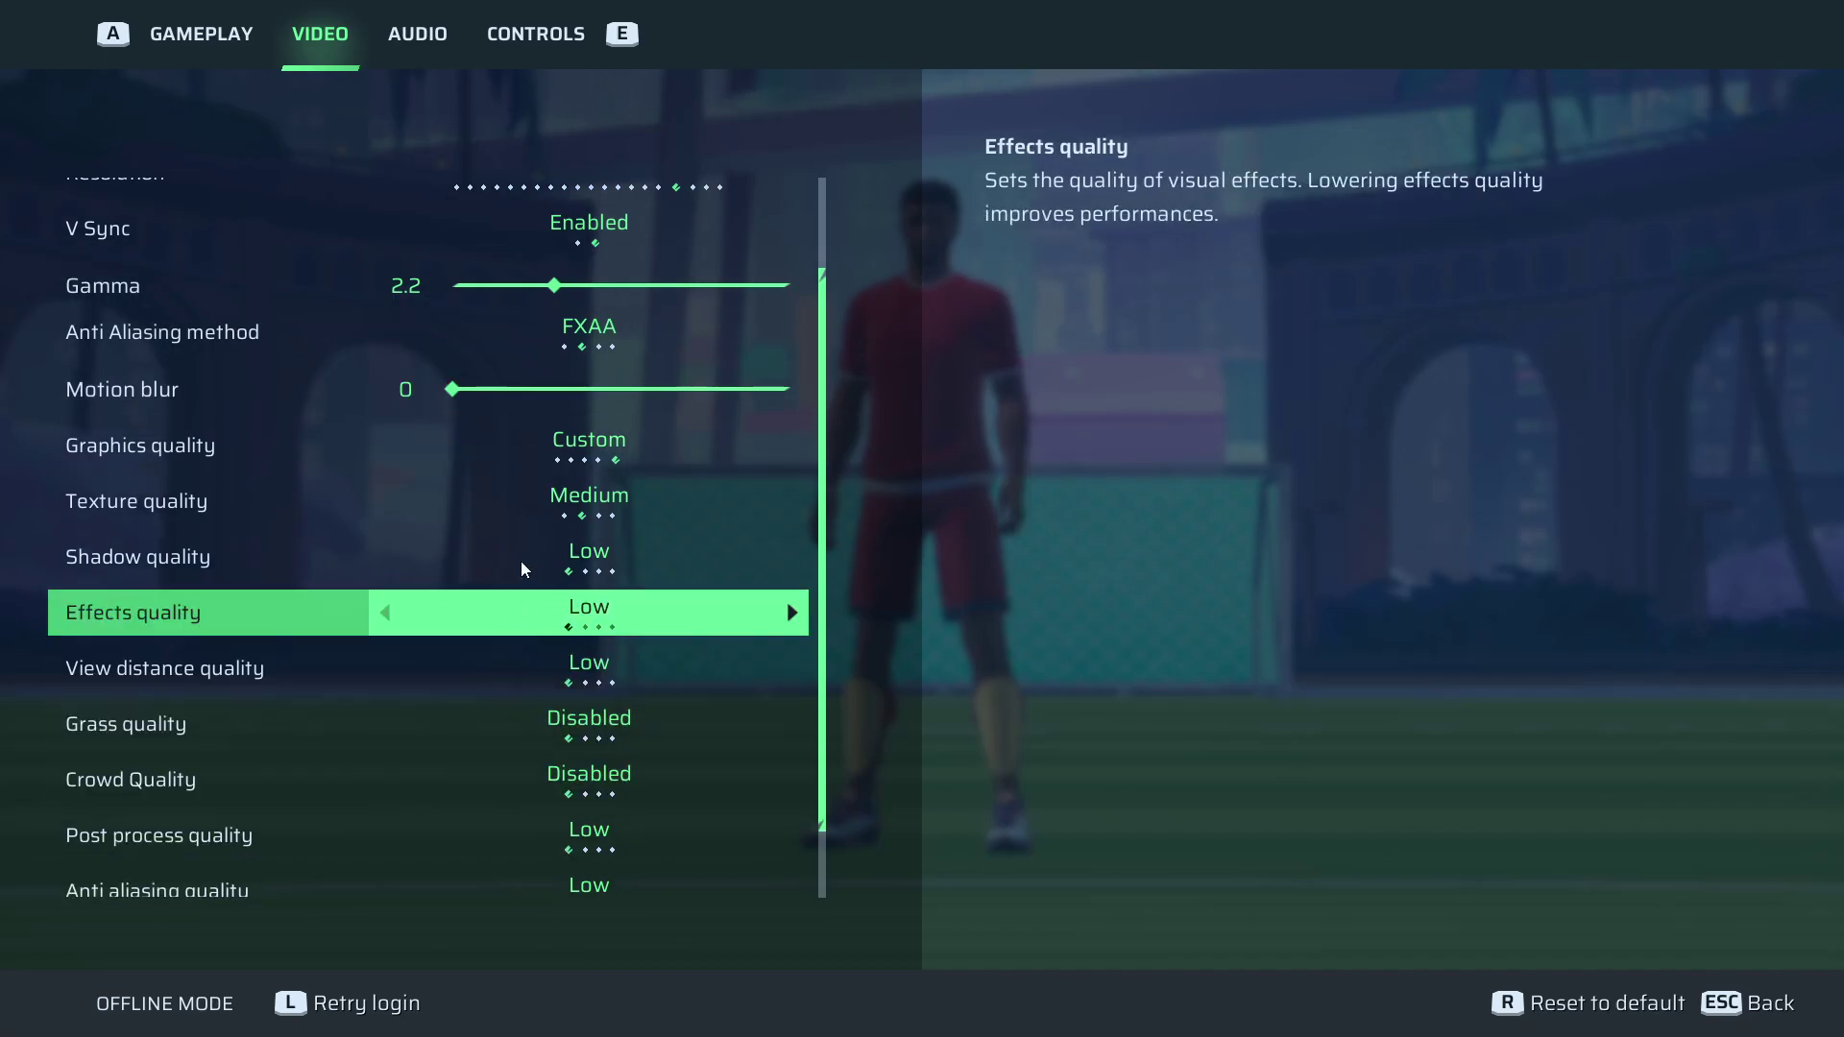
{"action": "scroll", "coordinate": [382, 771], "scroll_direction": "down", "scroll_amount": 1}
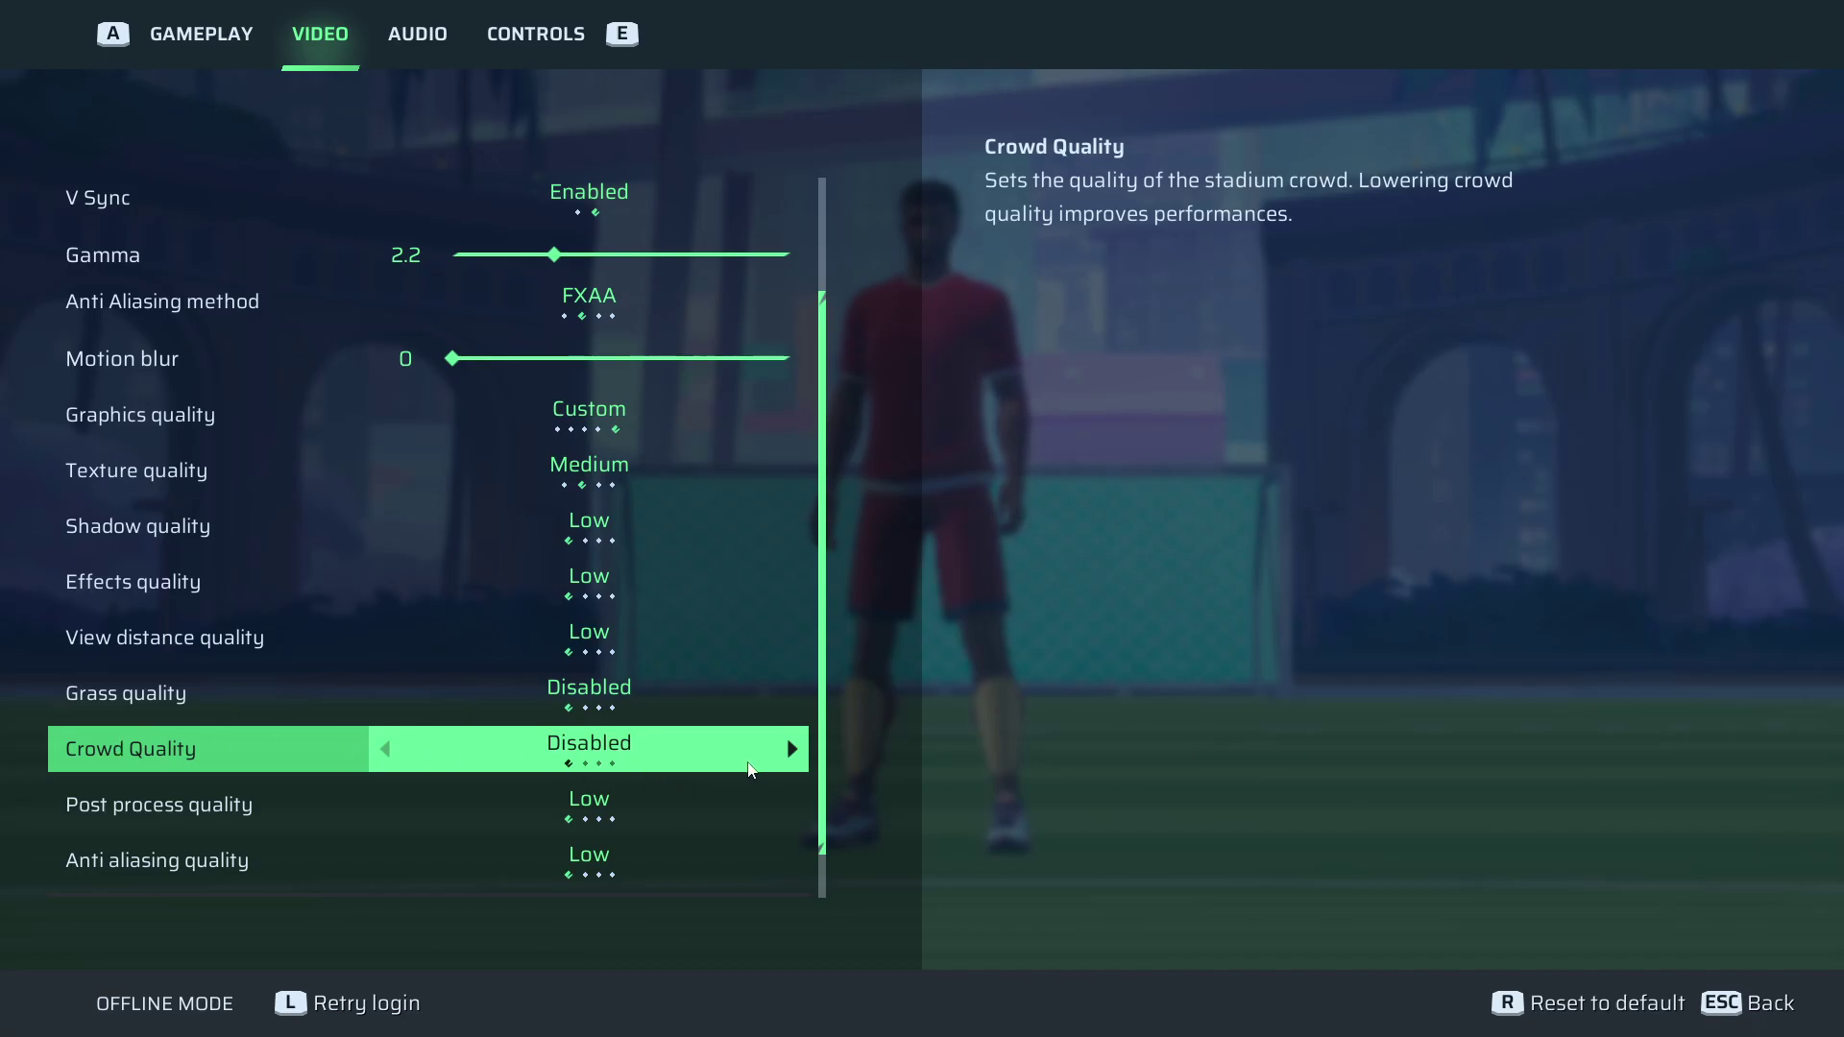
{"action": "scroll", "coordinate": [749, 773], "scroll_direction": "down", "scroll_amount": 2}
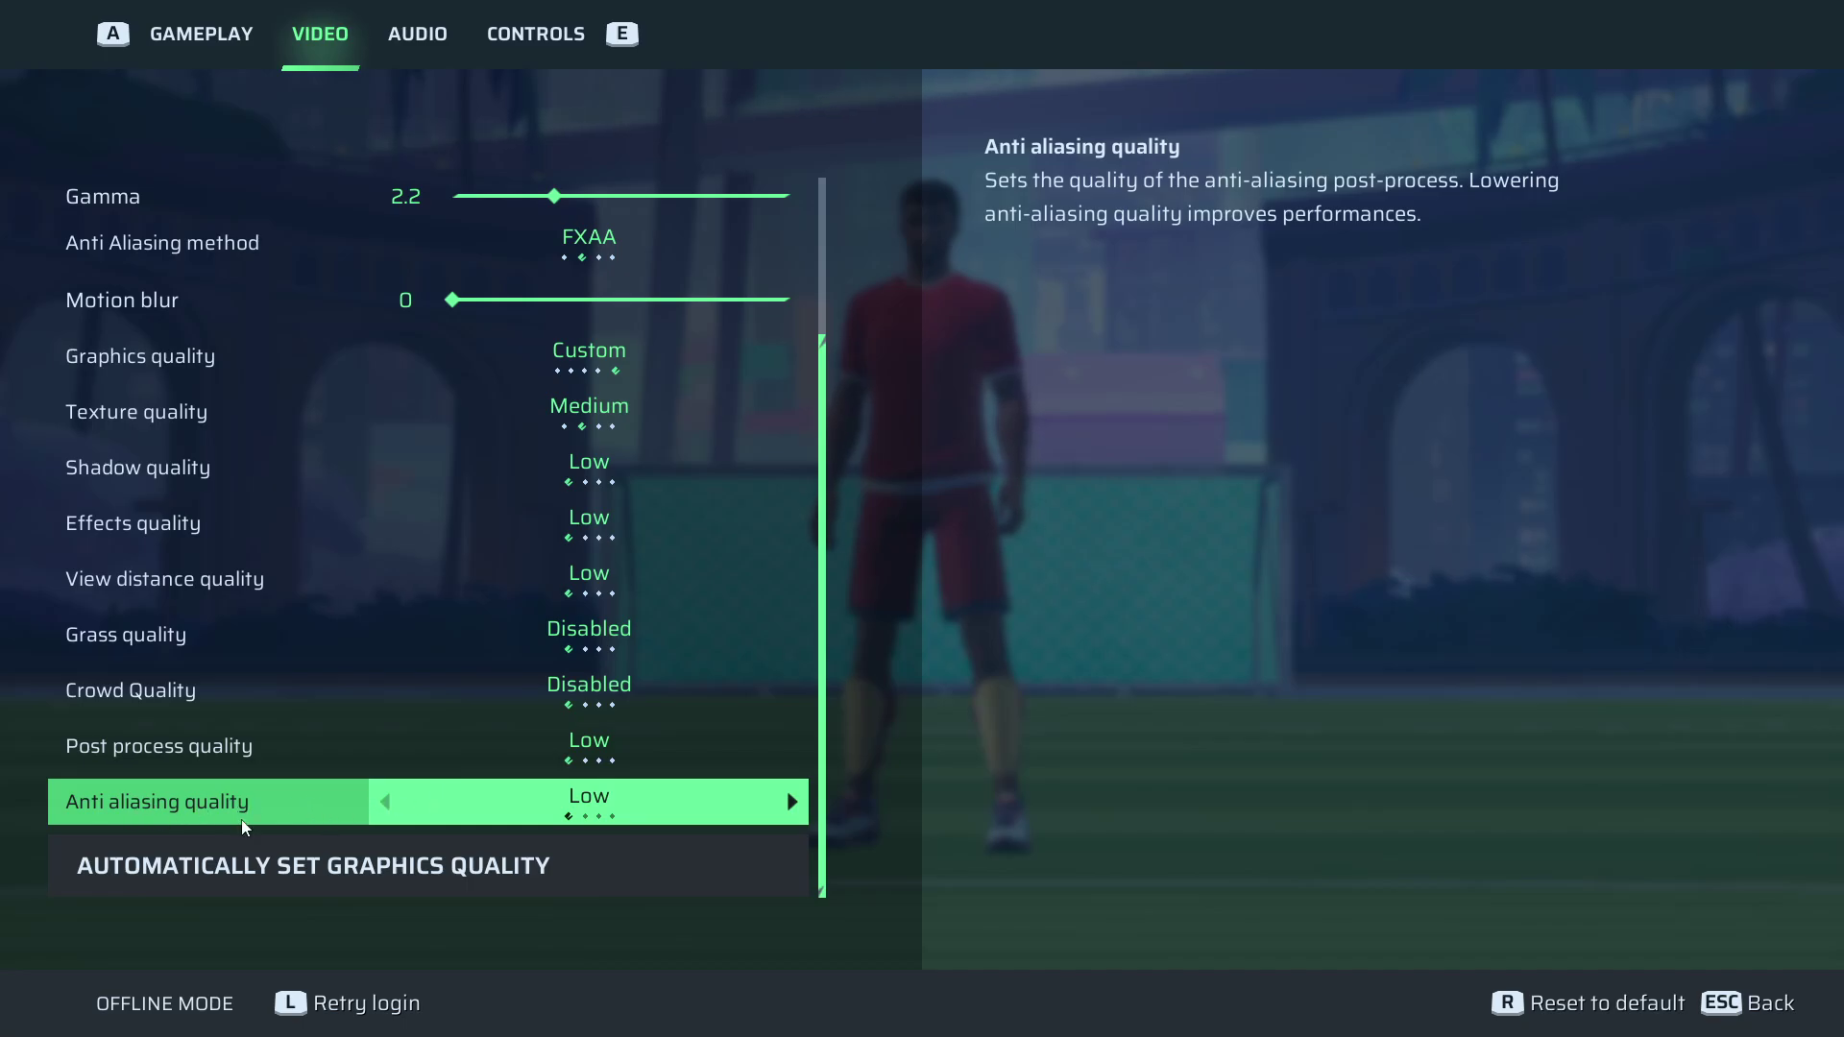
{"action": "scroll", "coordinate": [327, 817], "scroll_direction": "up", "scroll_amount": 4}
{"action": "scroll", "coordinate": [596, 852], "scroll_direction": "down", "scroll_amount": 4}
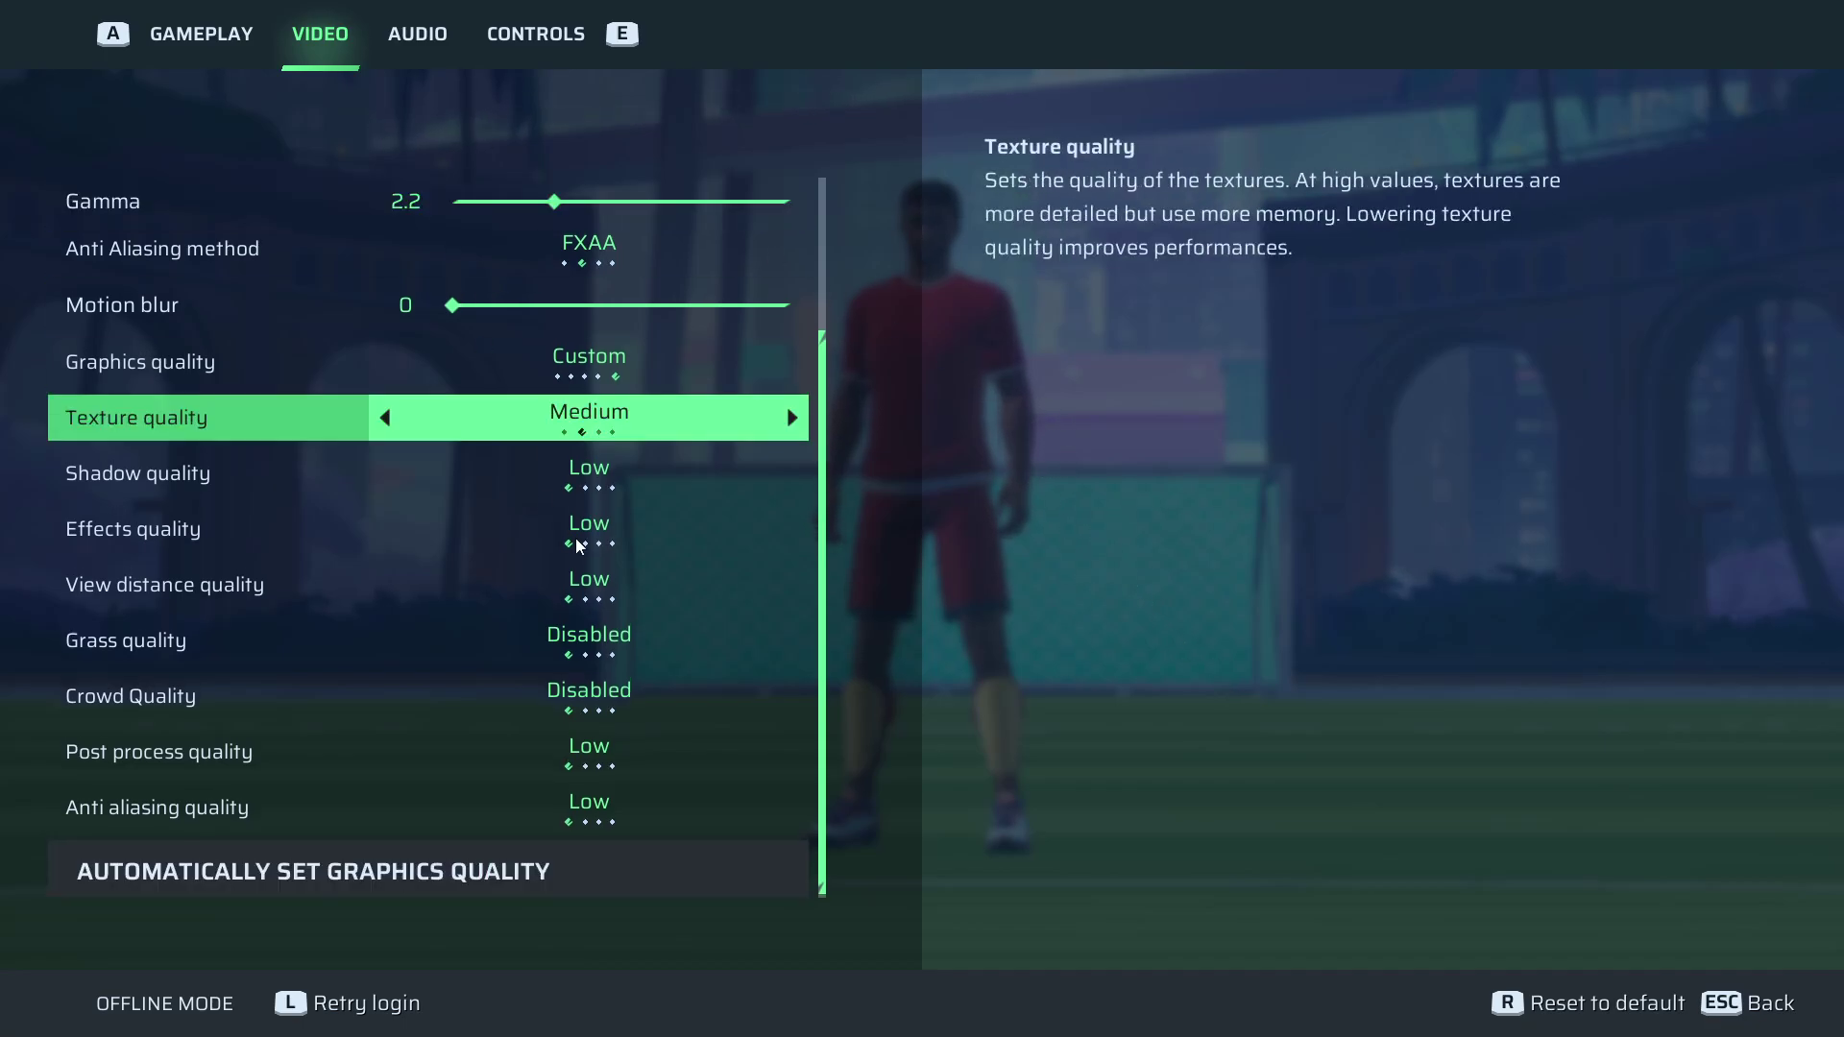
{"action": "left_click", "coordinate": [211, 38]}
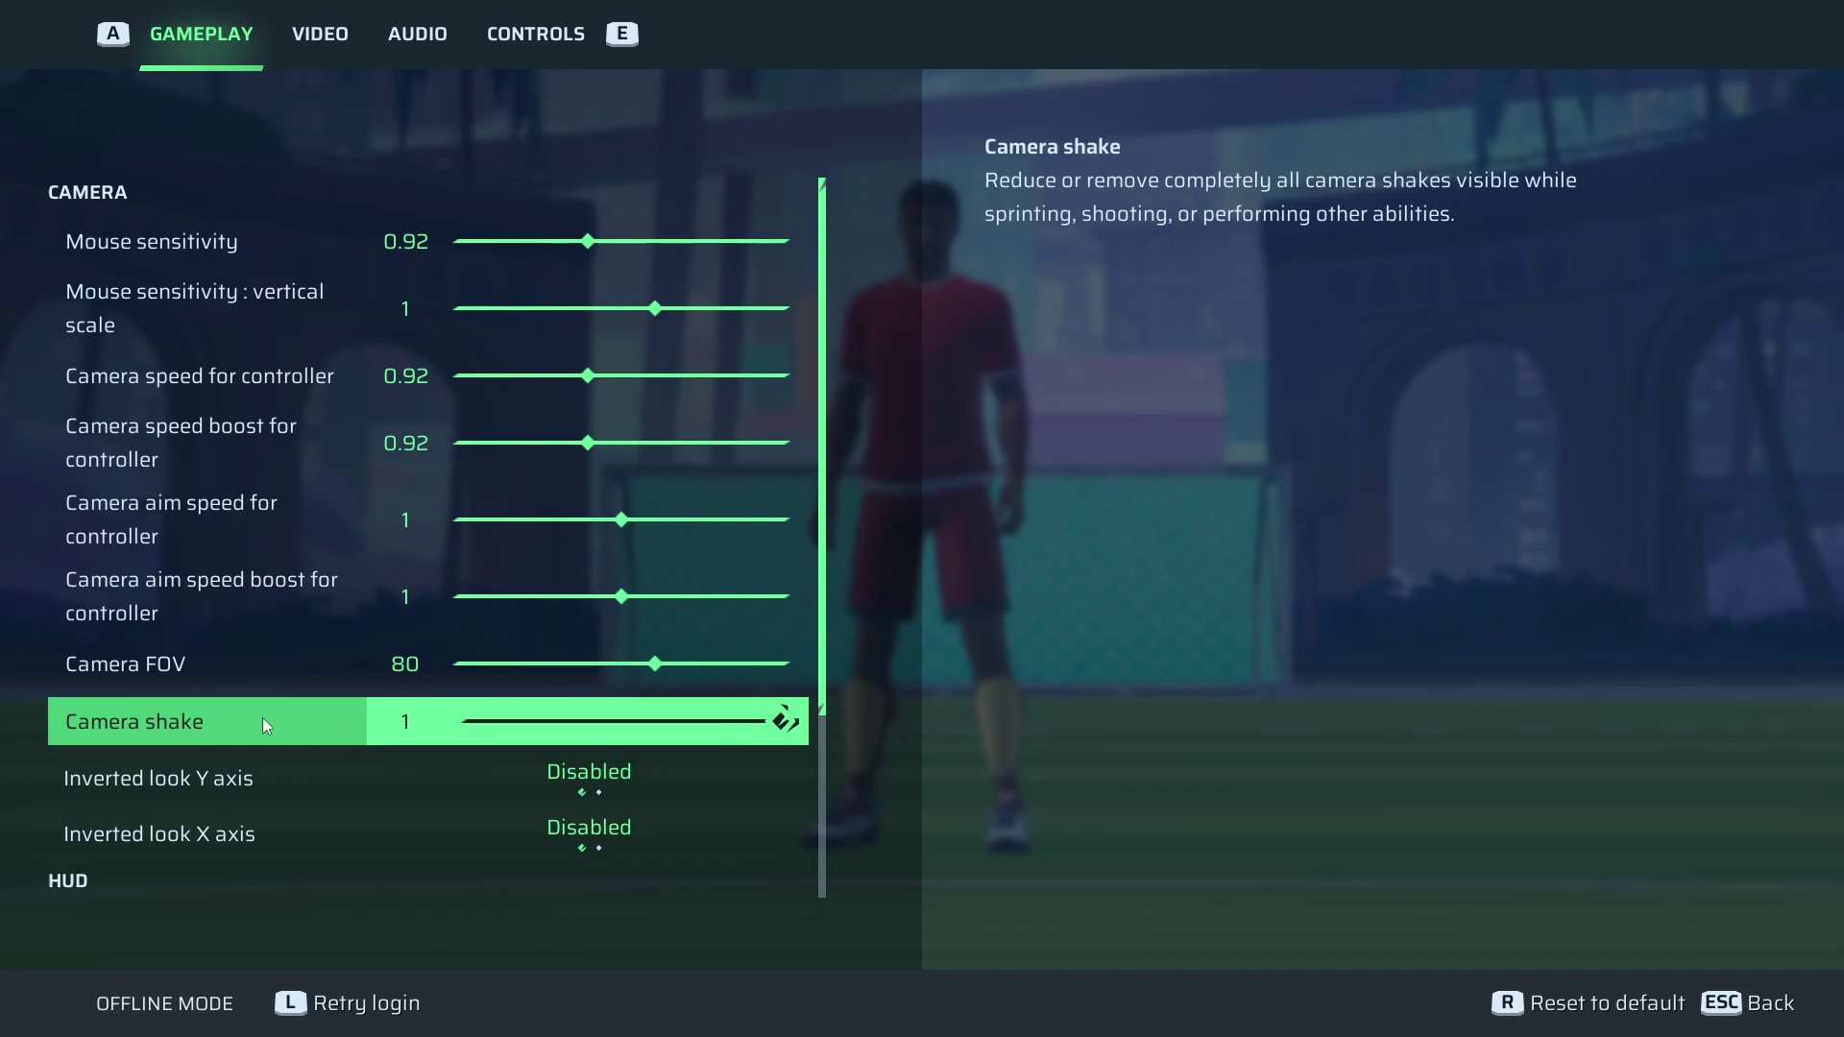
Lower the Gameplay Camera shake slider from 1 to 0, keeping Camera FOV at 80
{"action": "left_click", "coordinate": [467, 725]}
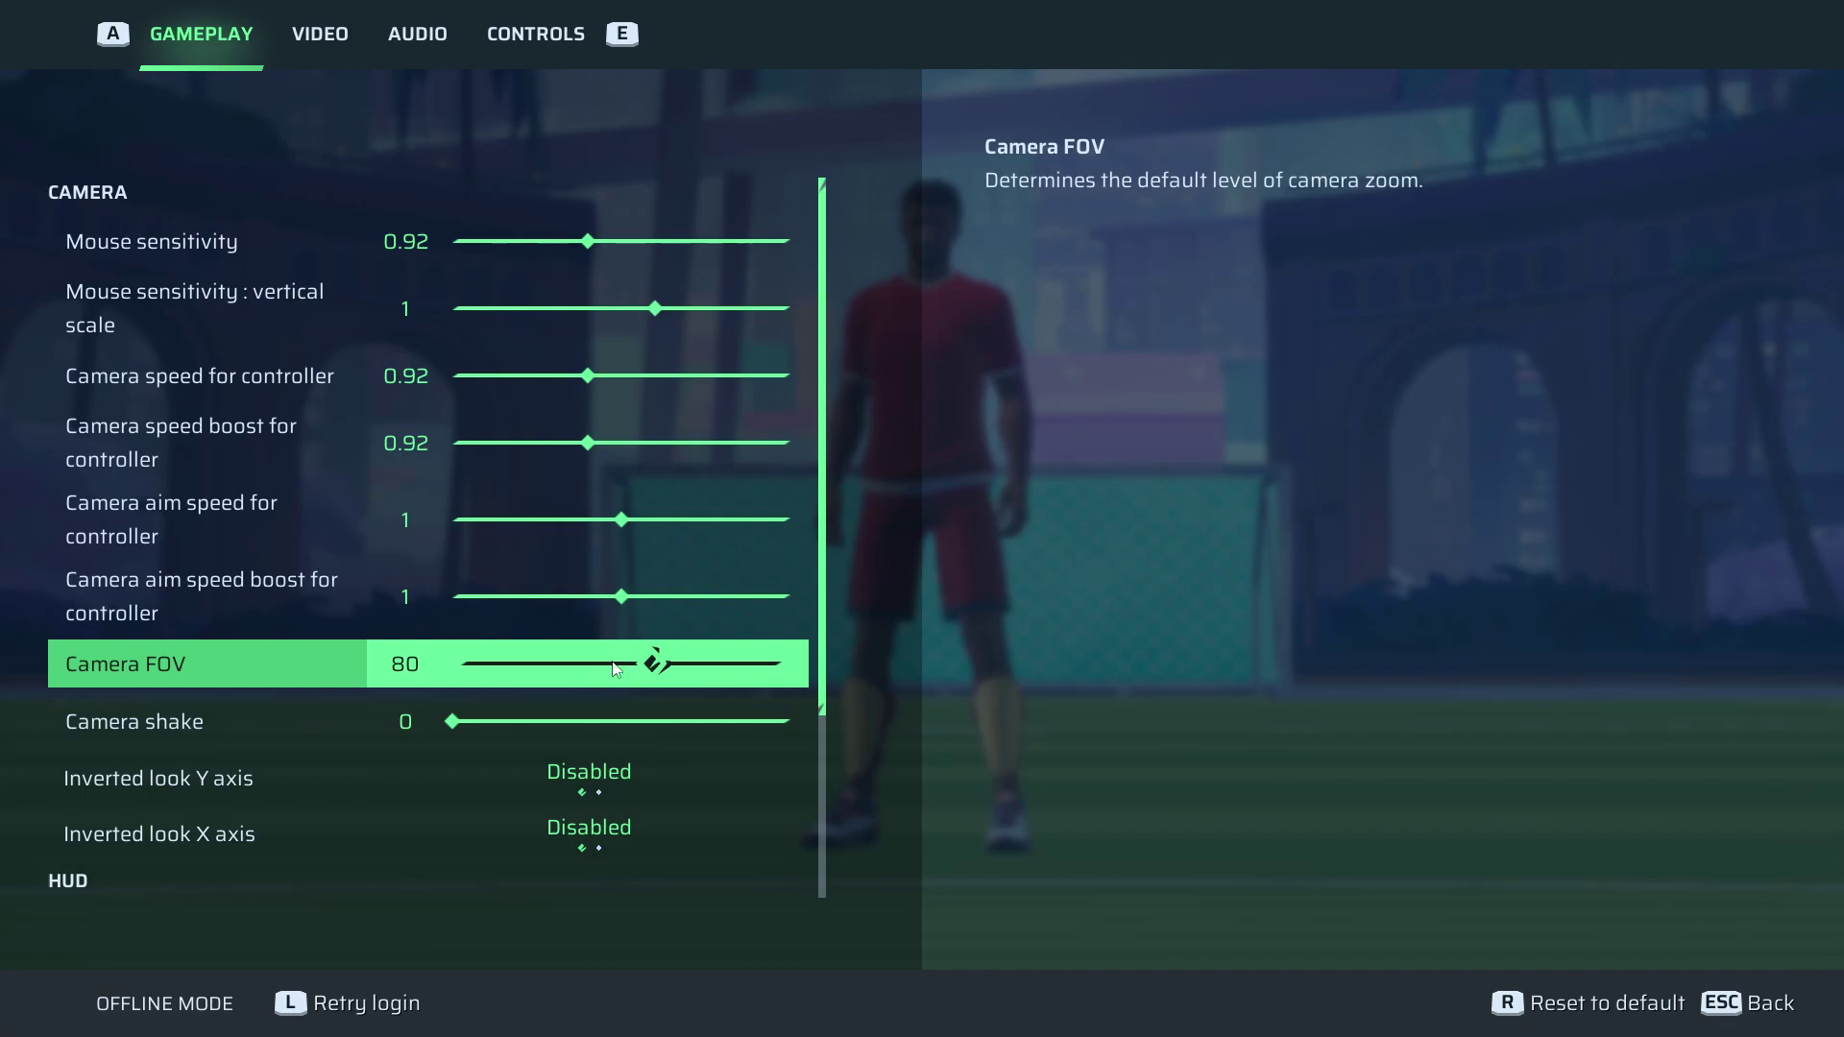
{"action": "scroll", "coordinate": [423, 670], "scroll_direction": "down", "scroll_amount": 4}
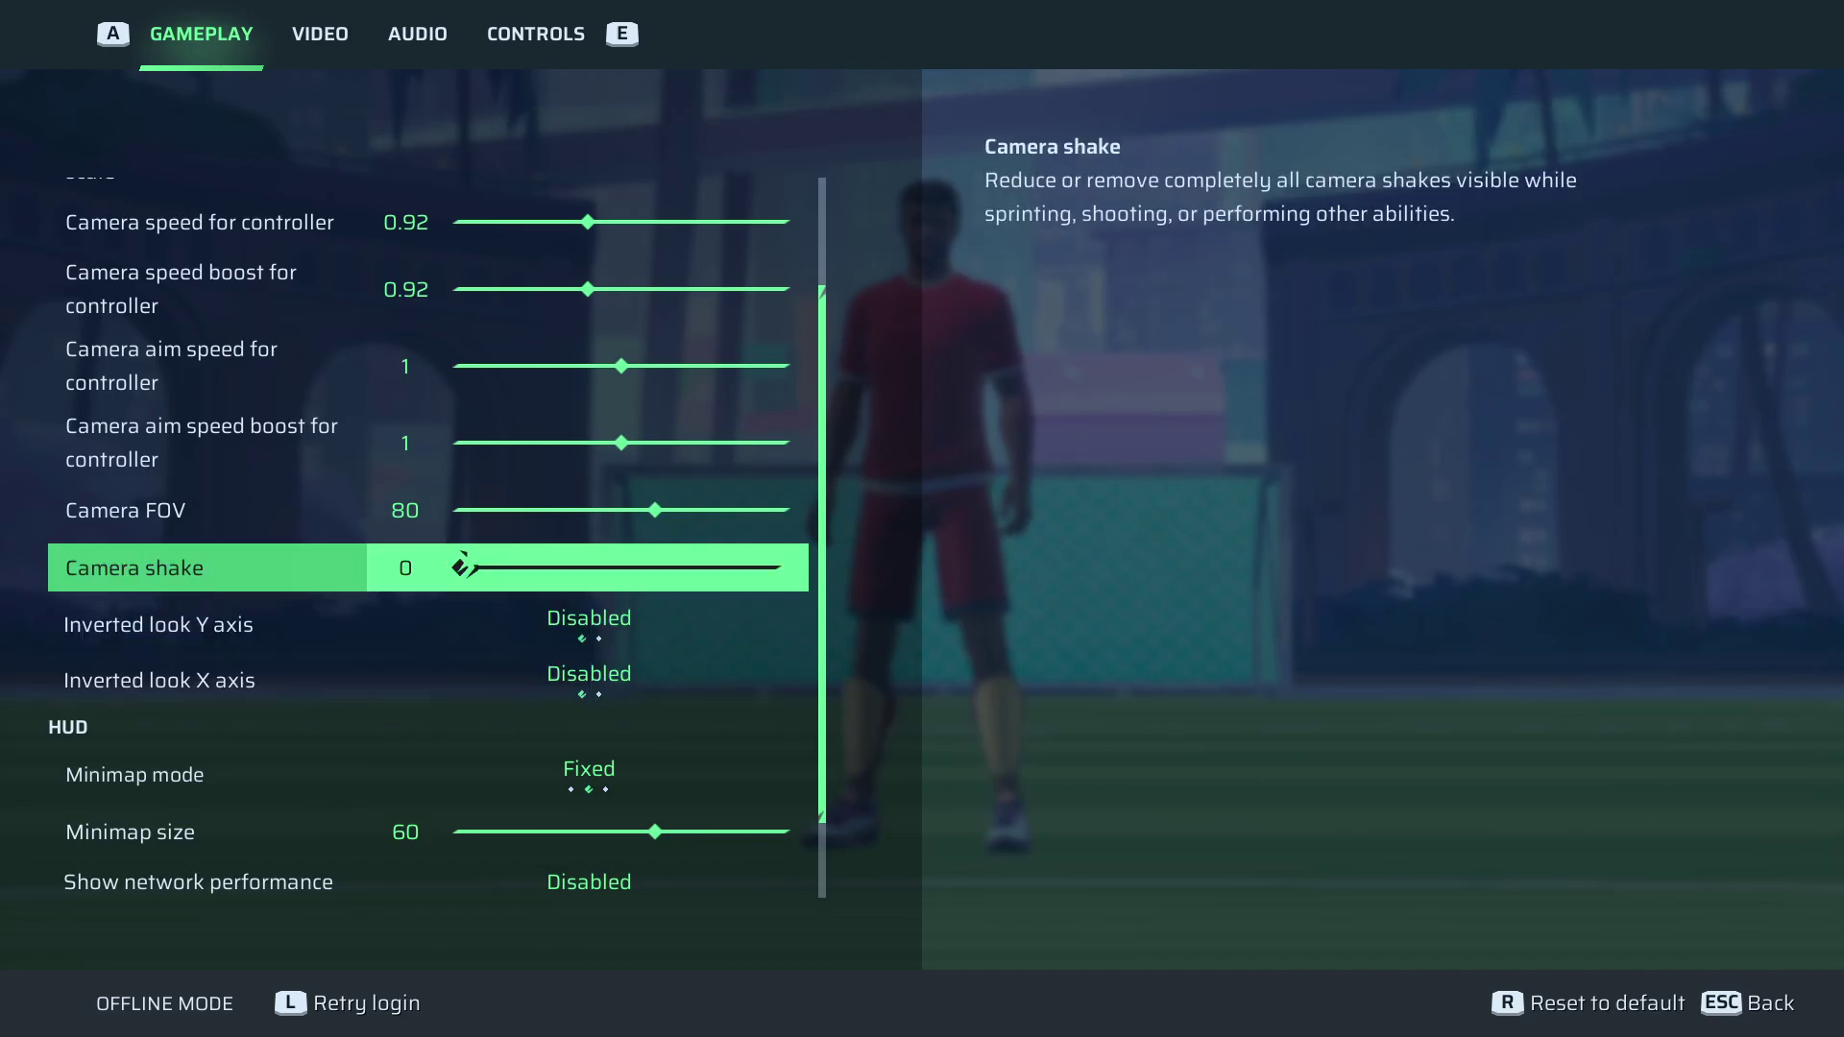
{"action": "scroll", "coordinate": [297, 729], "scroll_direction": "down", "scroll_amount": 2}
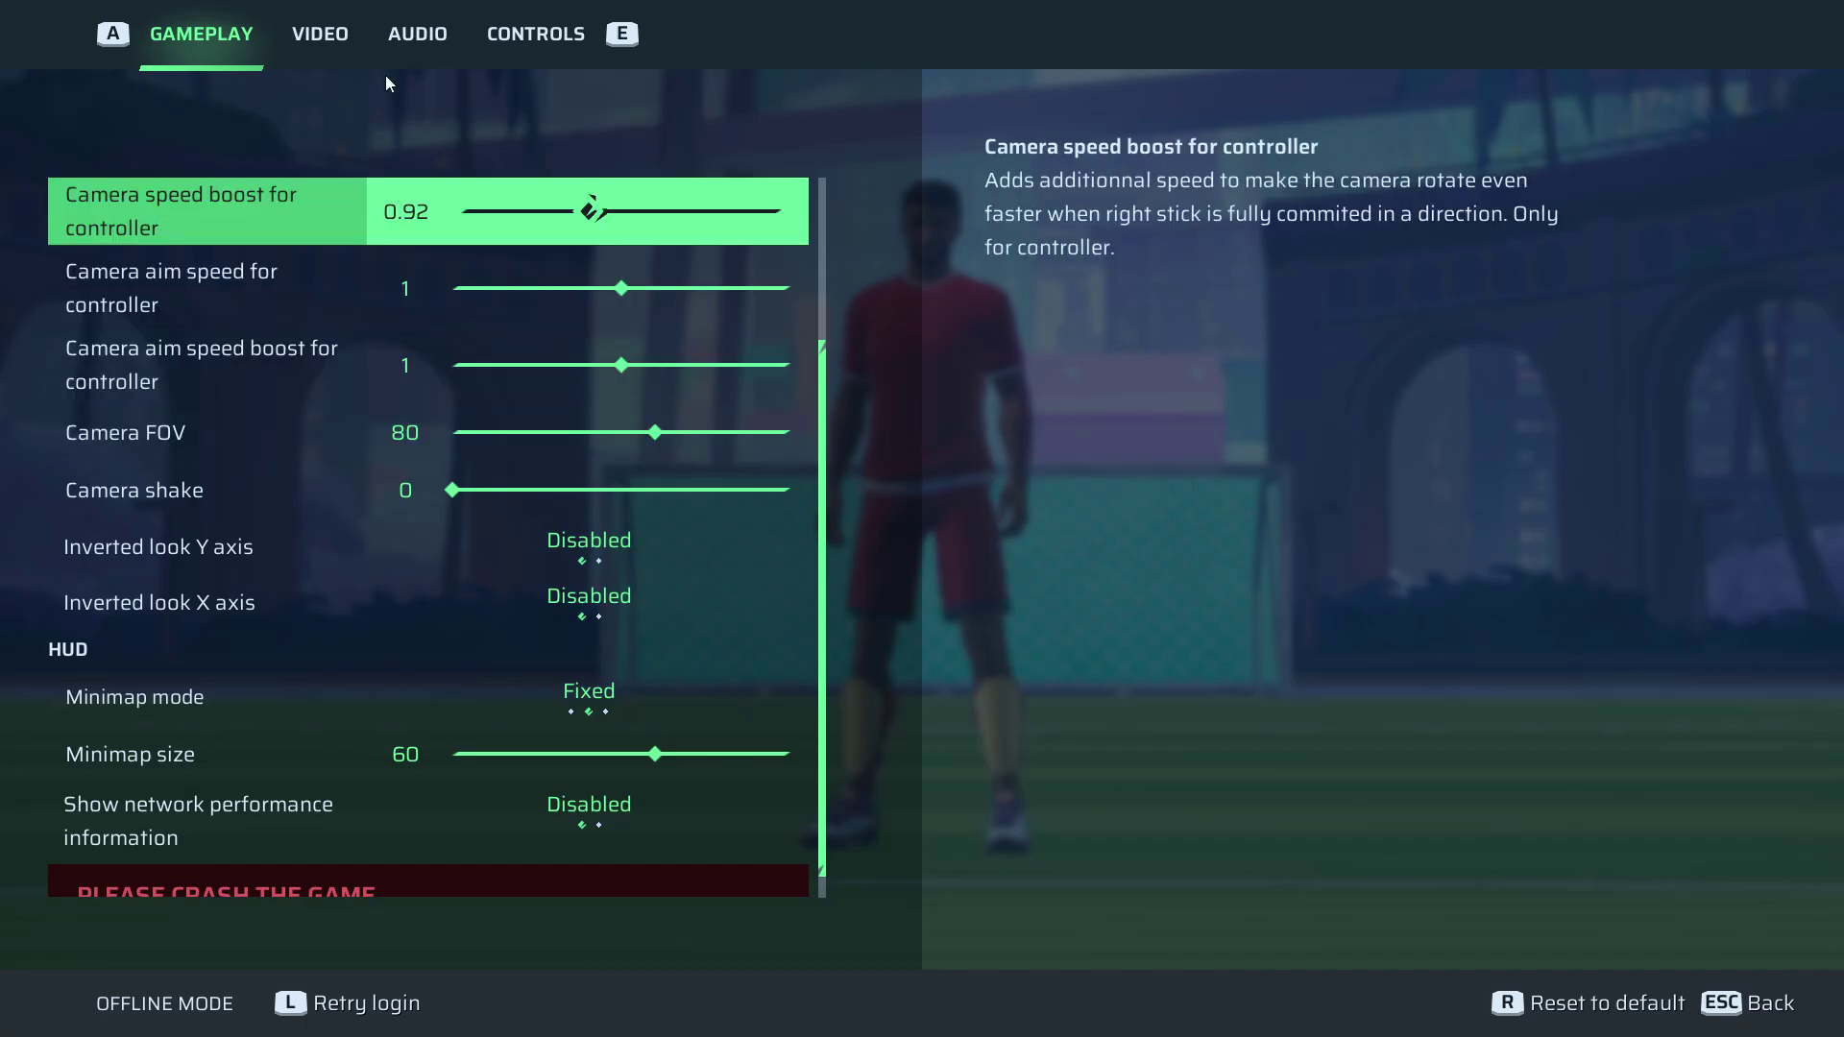
{"action": "key", "text": "Down"}
{"action": "key", "text": "Down"}
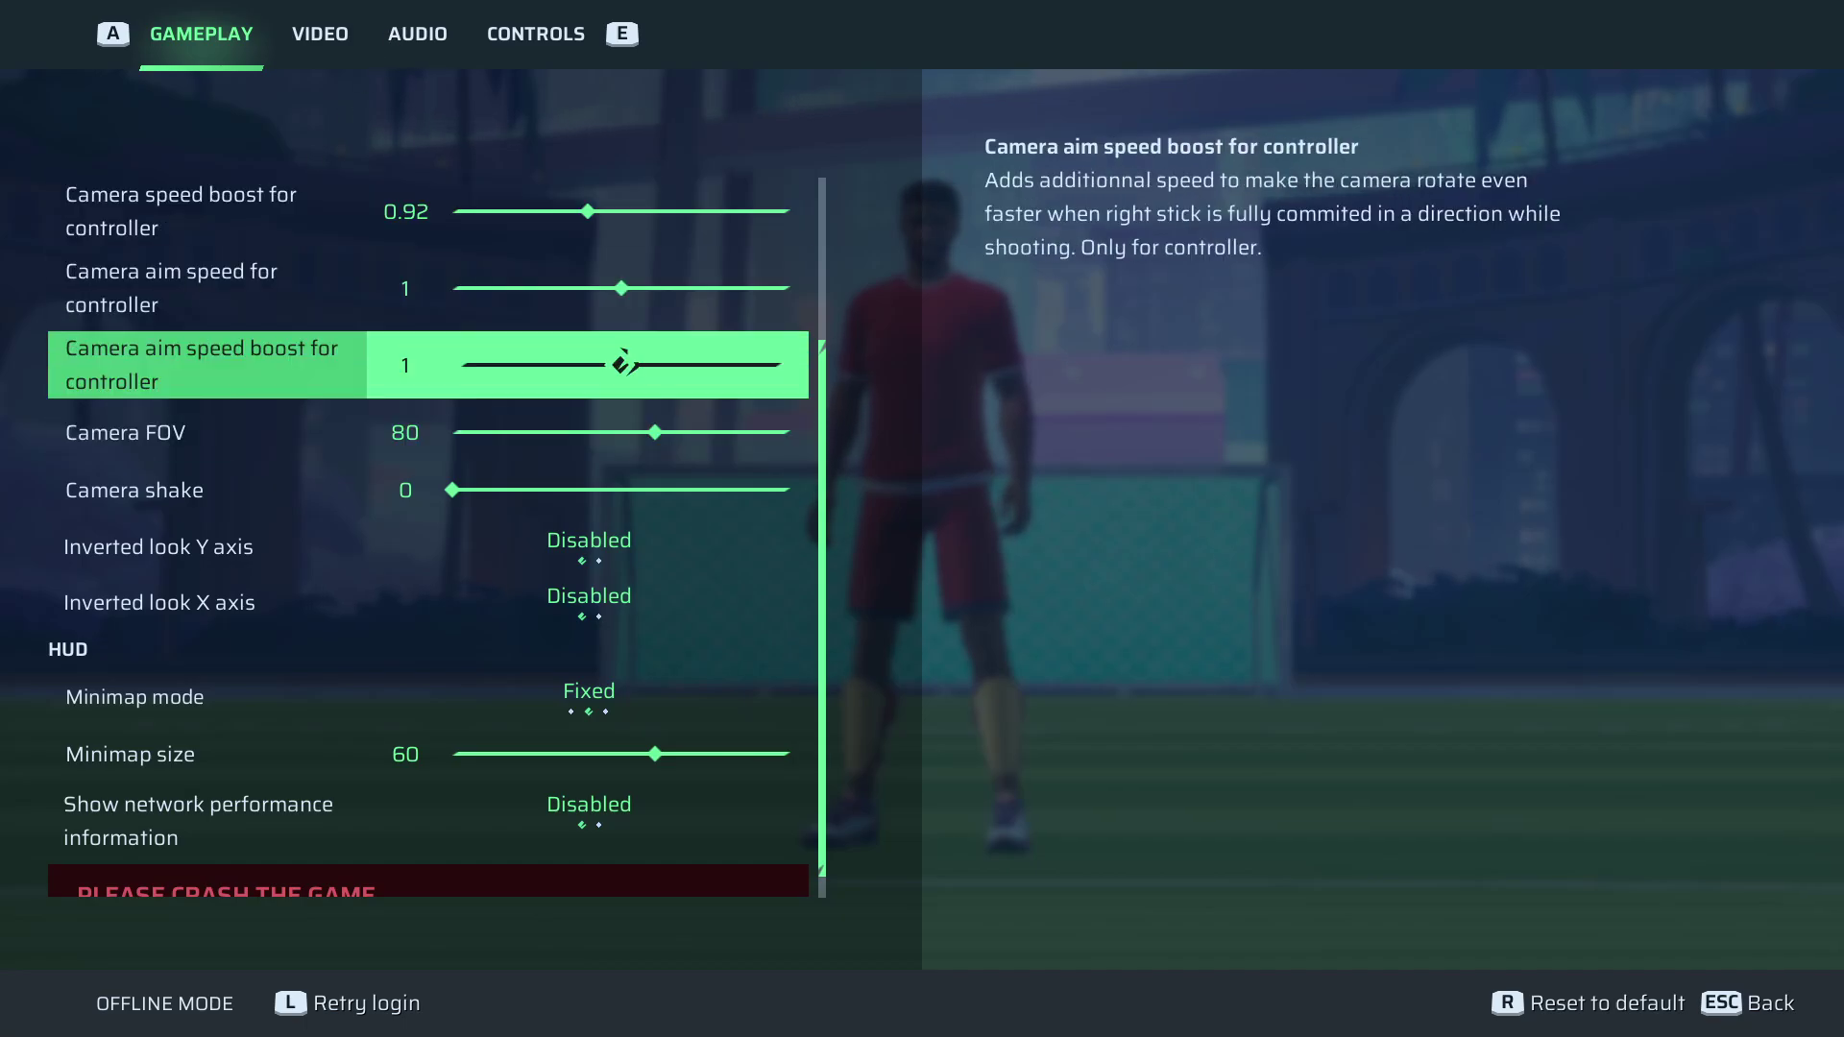